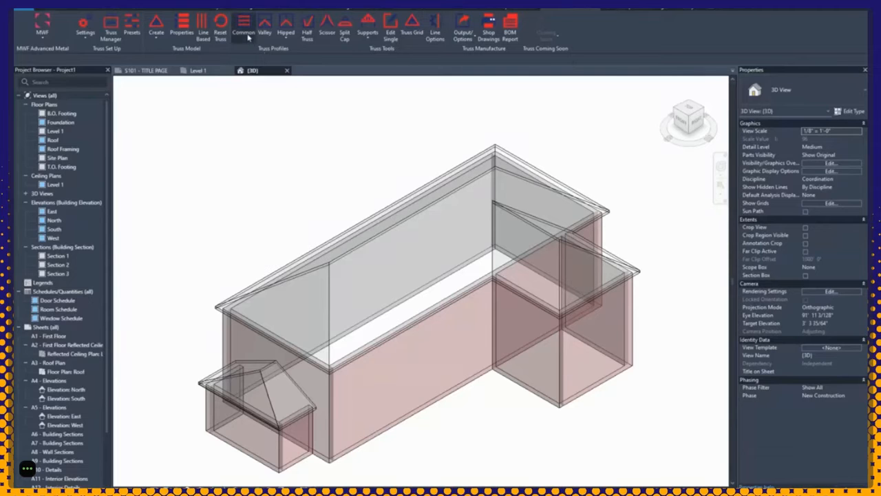
Step: Look over the hipped truss types, then select the roof and start placing common trusses
{"action": "left_click", "coordinate": [289, 42]}
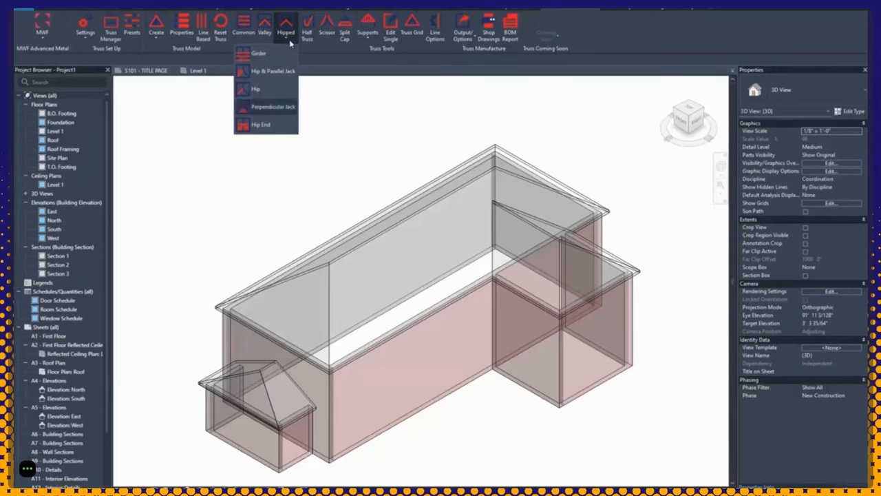
{"action": "left_click", "coordinate": [331, 54]}
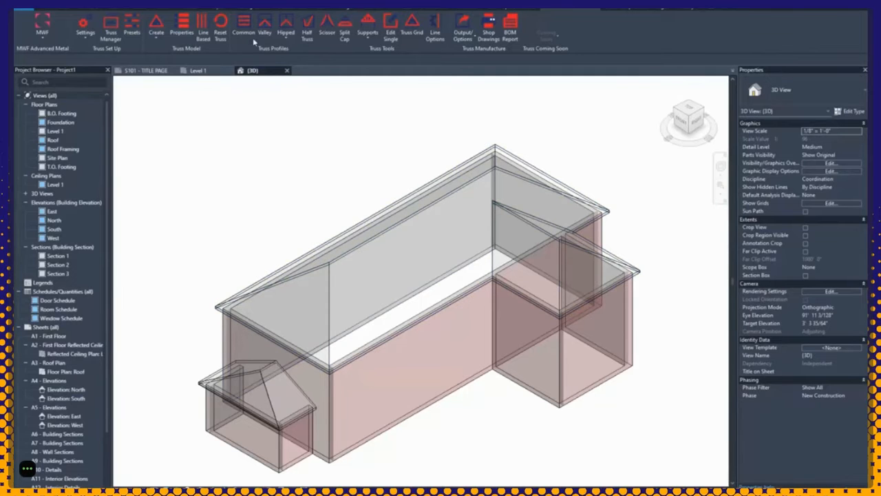
{"action": "left_click", "coordinate": [570, 249]}
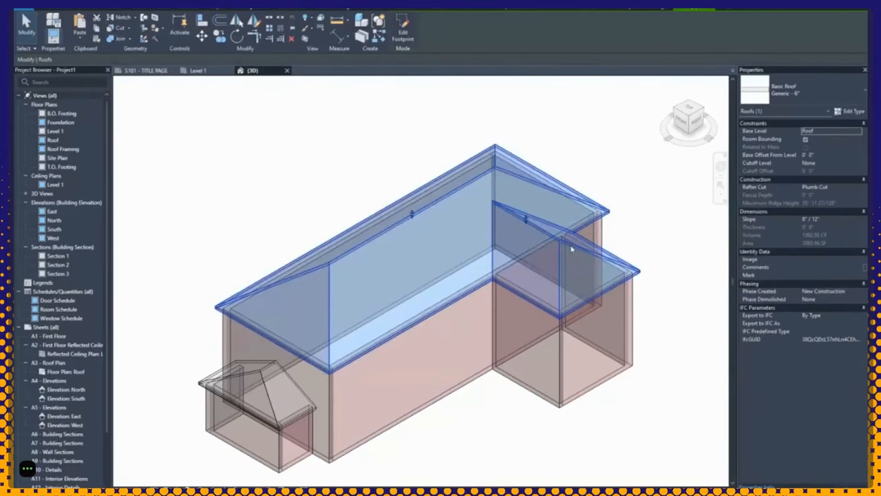
{"action": "scroll", "coordinate": [570, 250], "scroll_direction": "up", "scroll_amount": 5}
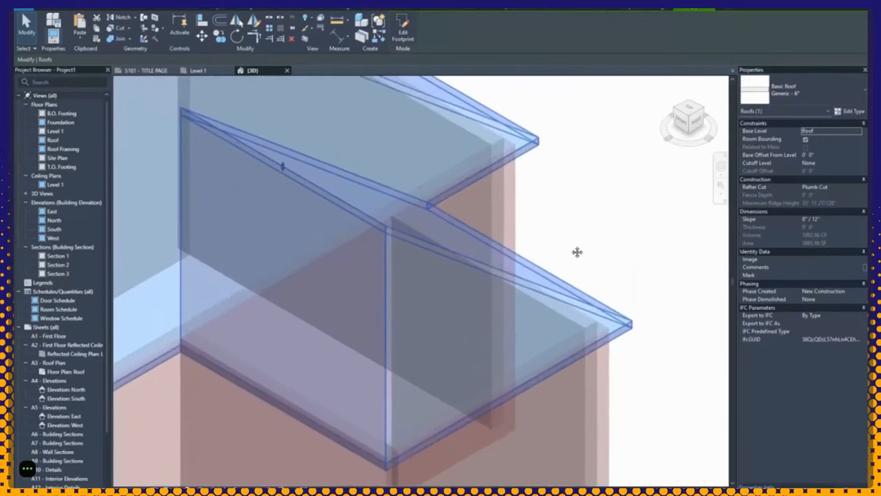
{"action": "left_click", "coordinate": [578, 9]}
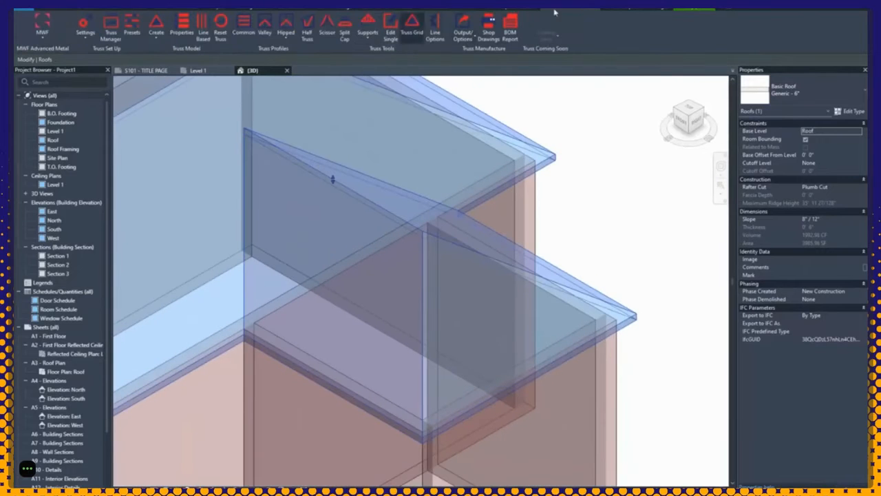
{"action": "left_click", "coordinate": [242, 27]}
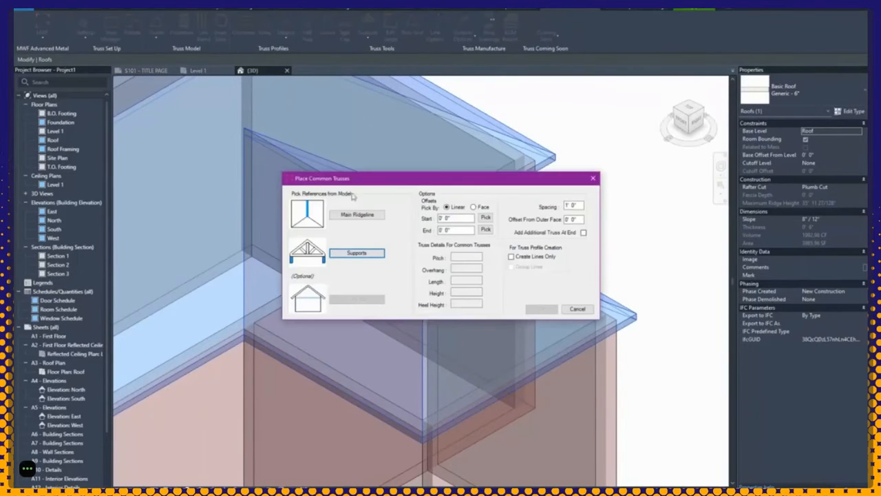
Step: Pick the side wing's ridge as main ridgeline and the front and right walls as supports
{"action": "left_click", "coordinate": [366, 216]}
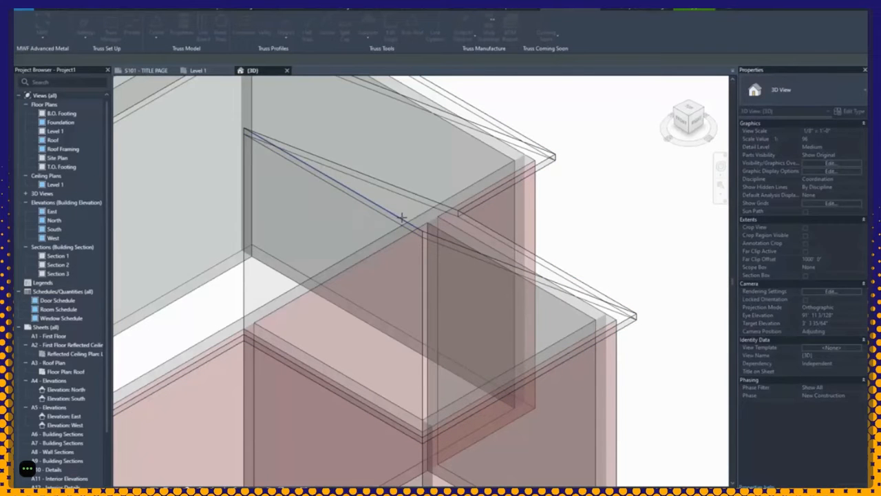
{"action": "left_click", "coordinate": [401, 217]}
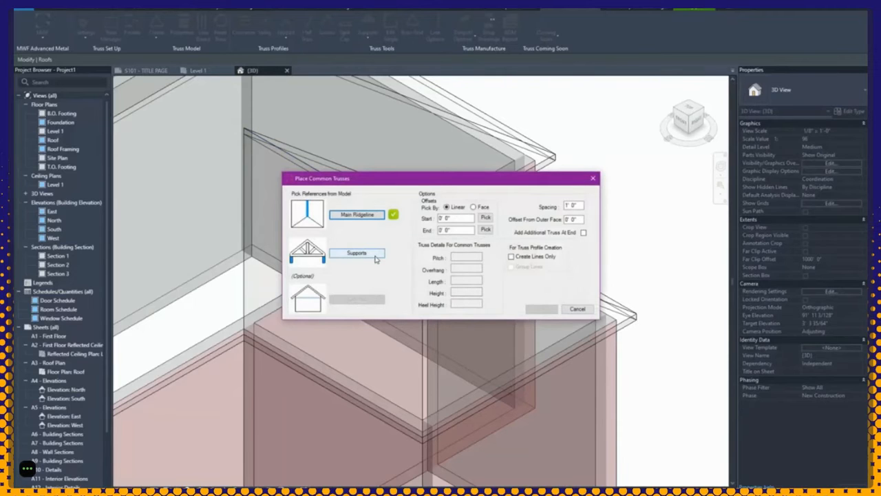
{"action": "left_click", "coordinate": [376, 255]}
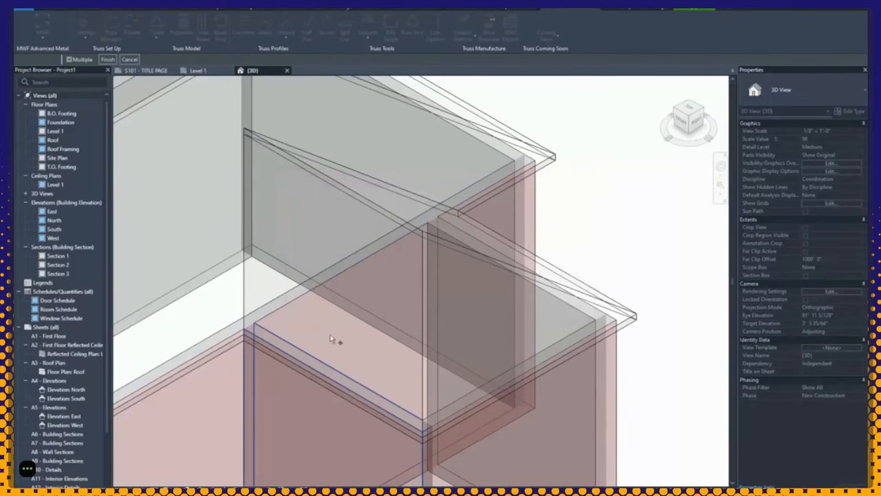
{"action": "left_click", "coordinate": [298, 396]}
{"action": "left_click", "coordinate": [506, 291]}
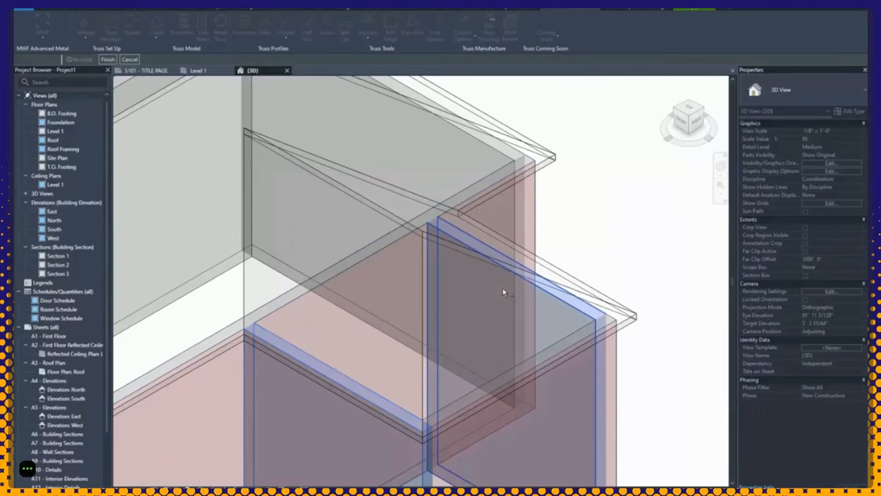
Step: Finish the supports and set Wall Align to Center with Structural Layer alignment
{"action": "left_click", "coordinate": [108, 60]}
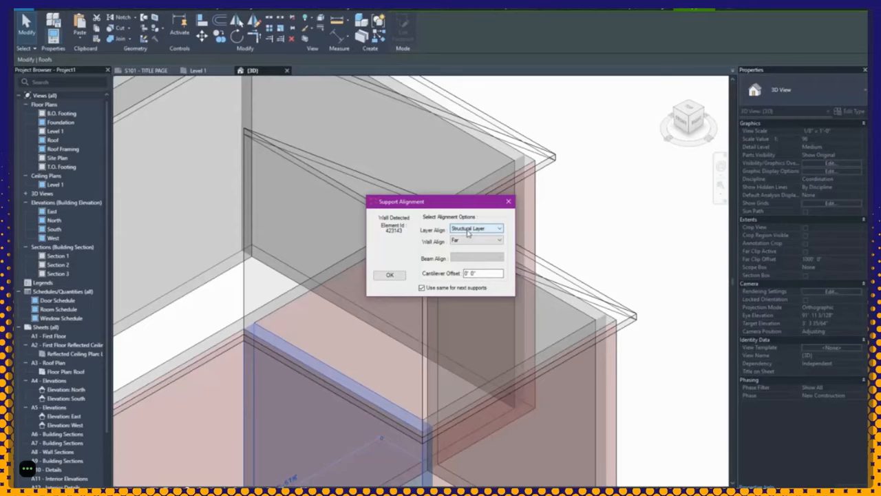
{"action": "key", "text": "Tab"}
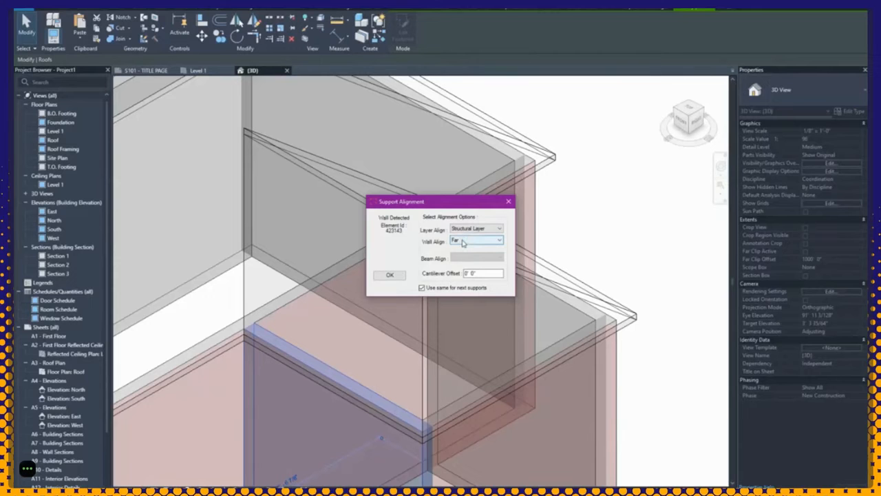
{"action": "key", "text": "shift+Tab"}
{"action": "left_click", "coordinate": [482, 241]}
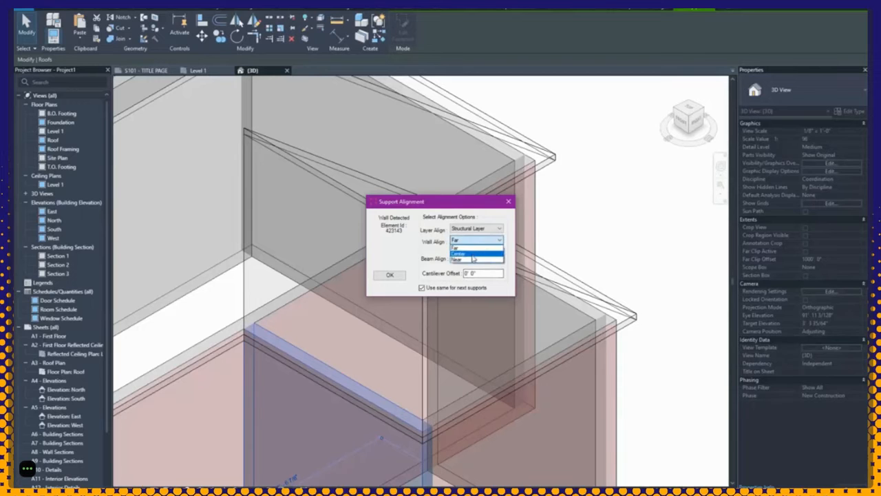
{"action": "left_click", "coordinate": [473, 255]}
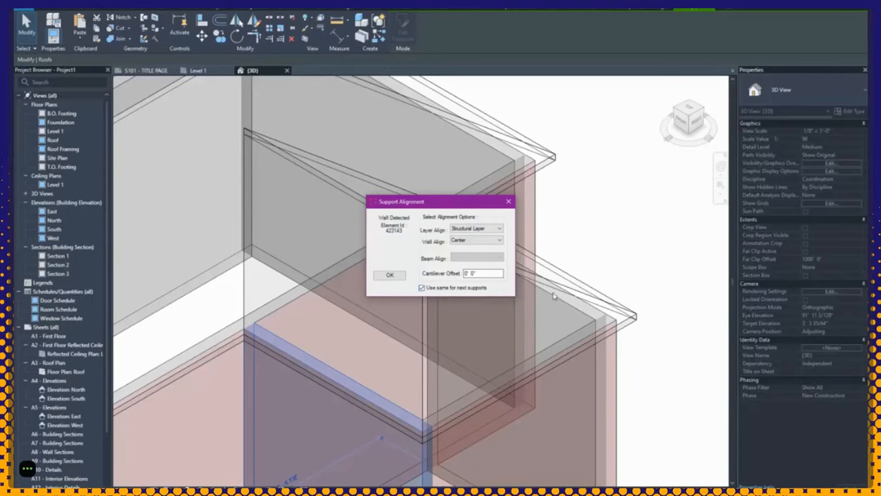
{"action": "left_click", "coordinate": [388, 275]}
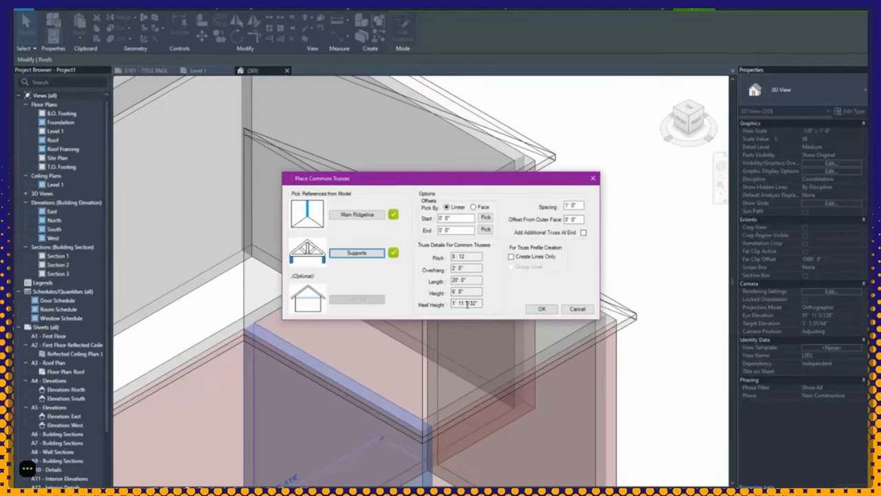
Step: Place the common trusses with a 0' 2" outer-face offset and 2' spacing
{"action": "left_click", "coordinate": [573, 219]}
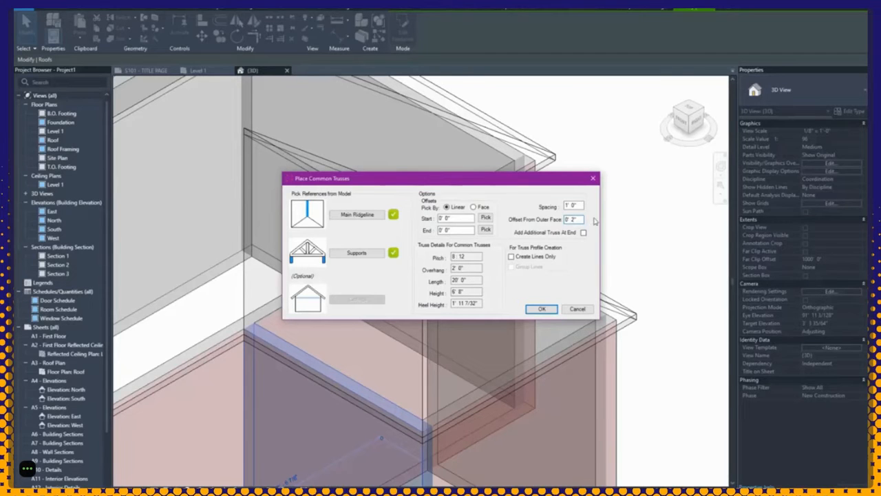
{"action": "left_click_drag", "start_coordinate": [582, 206], "coordinate": [554, 207]}
{"action": "type", "text": "2"}
{"action": "left_click", "coordinate": [542, 309]}
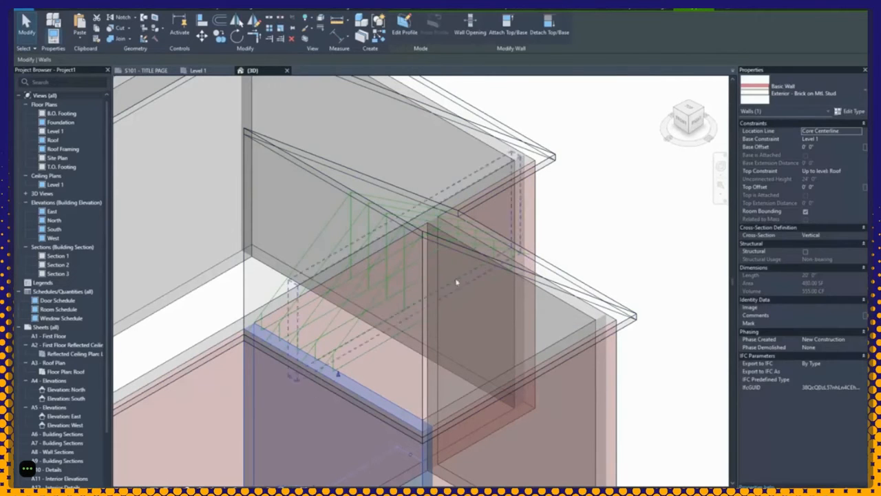
Step: Open Section 1 from its section line in the Level 1 floor plan
{"action": "left_click", "coordinate": [597, 210]}
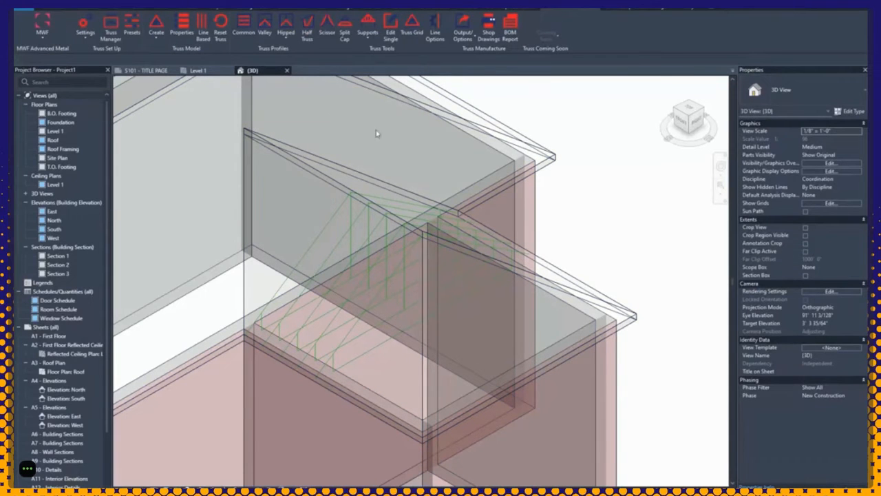
{"action": "double_click", "coordinate": [81, 132]}
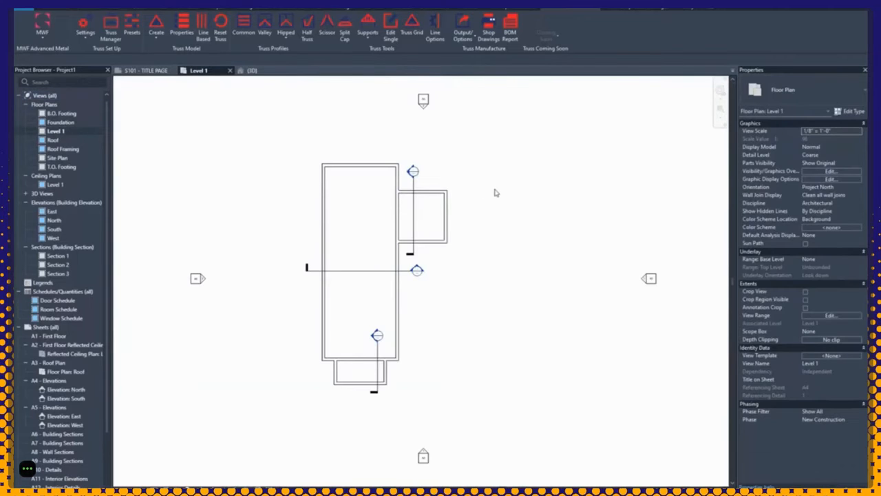
{"action": "left_click", "coordinate": [417, 225]}
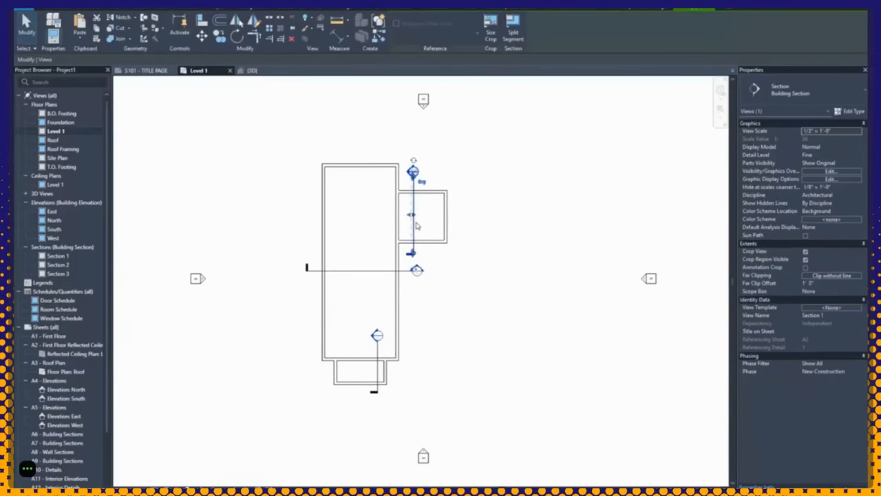
{"action": "right_click", "coordinate": [415, 222]}
{"action": "left_click", "coordinate": [434, 274]}
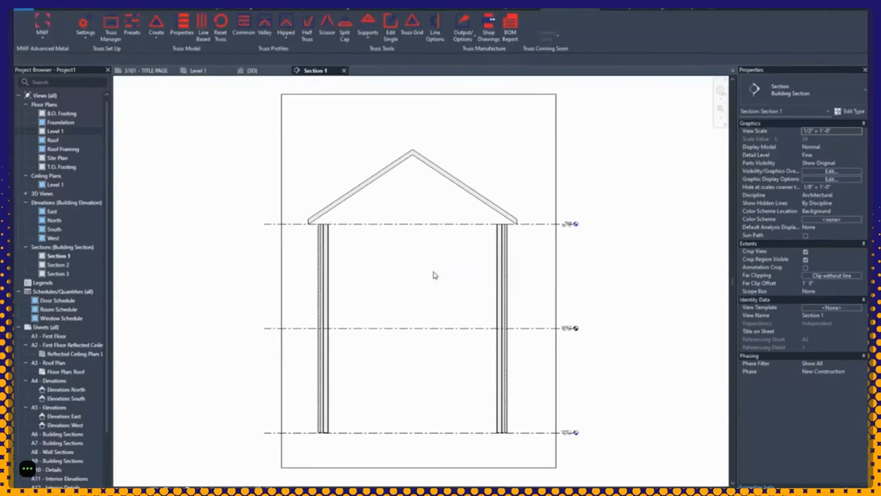
Step: Set the far clip offset to 2' 0" and zoom in on the placed truss
{"action": "left_click", "coordinate": [834, 285]}
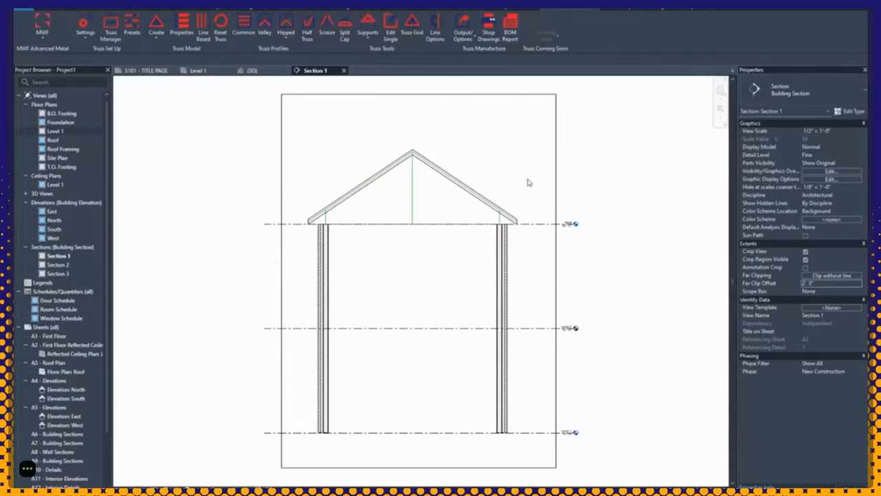
{"action": "scroll", "coordinate": [360, 164], "scroll_direction": "up", "scroll_amount": 4}
{"action": "scroll", "coordinate": [380, 276], "scroll_direction": "up", "scroll_amount": 3}
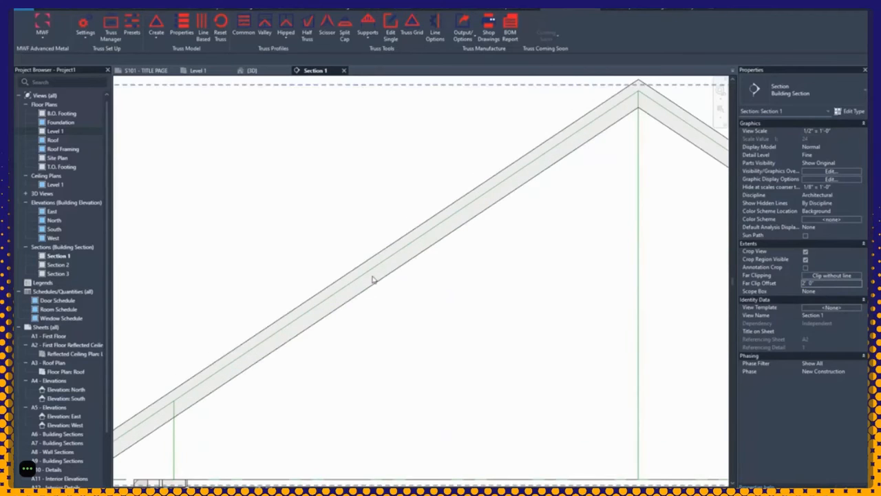
{"action": "scroll", "coordinate": [374, 277], "scroll_direction": "up", "scroll_amount": 3}
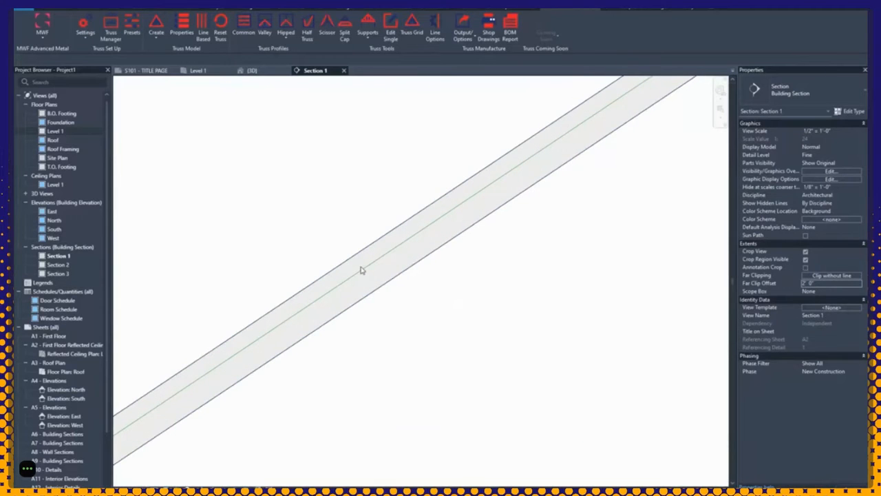
{"action": "scroll", "coordinate": [362, 269], "scroll_direction": "down", "scroll_amount": 5}
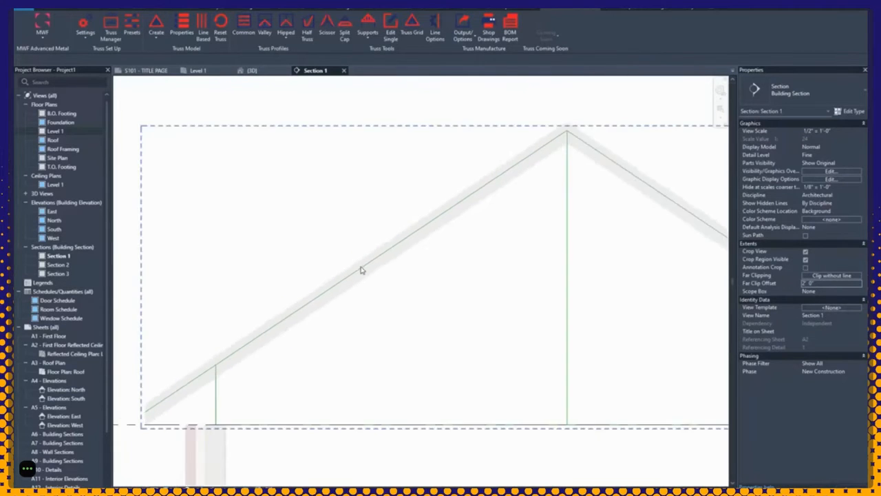
{"action": "scroll", "coordinate": [583, 342], "scroll_direction": "up", "scroll_amount": 4}
{"action": "scroll", "coordinate": [583, 342], "scroll_direction": "up", "scroll_amount": 4}
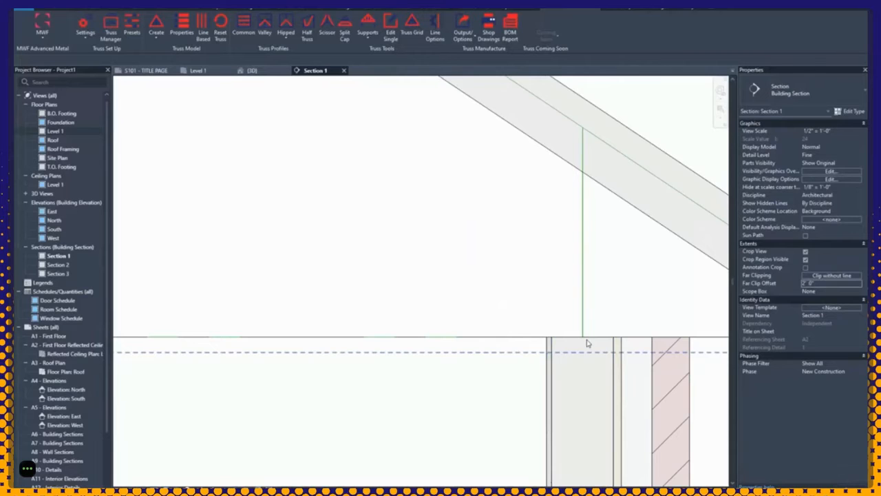
{"action": "scroll", "coordinate": [526, 276], "scroll_direction": "down", "scroll_amount": 5}
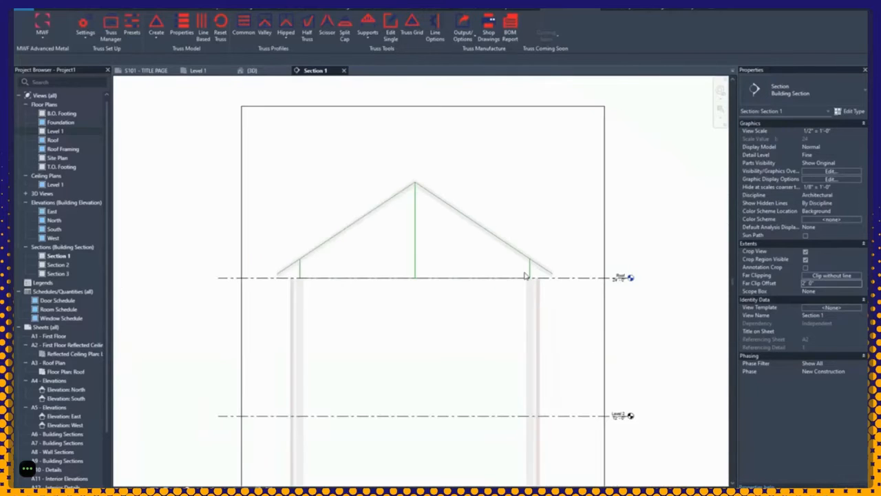
{"action": "left_click", "coordinate": [418, 240]}
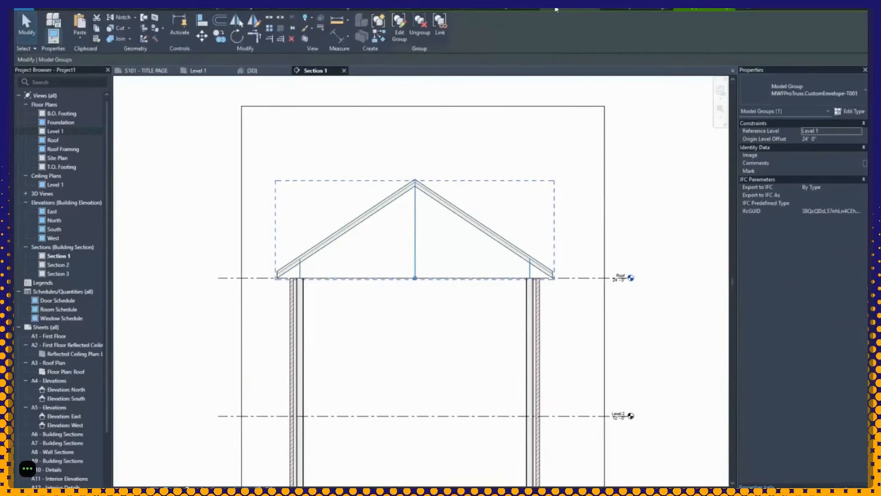
Step: Delete the centre vertical line inside the truss envelope group
{"action": "left_click", "coordinate": [513, 12]}
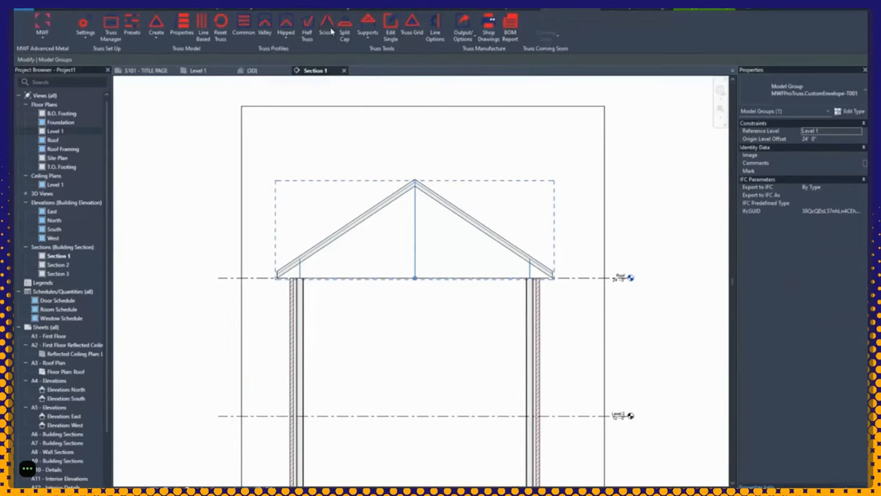
{"action": "double_click", "coordinate": [417, 226]}
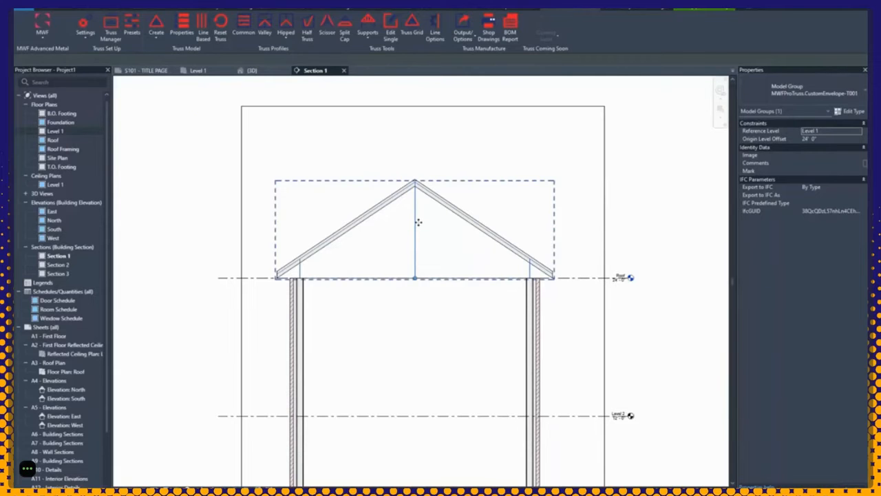
{"action": "left_click", "coordinate": [416, 236]}
{"action": "key", "text": "Delete"}
{"action": "left_click", "coordinate": [183, 81]}
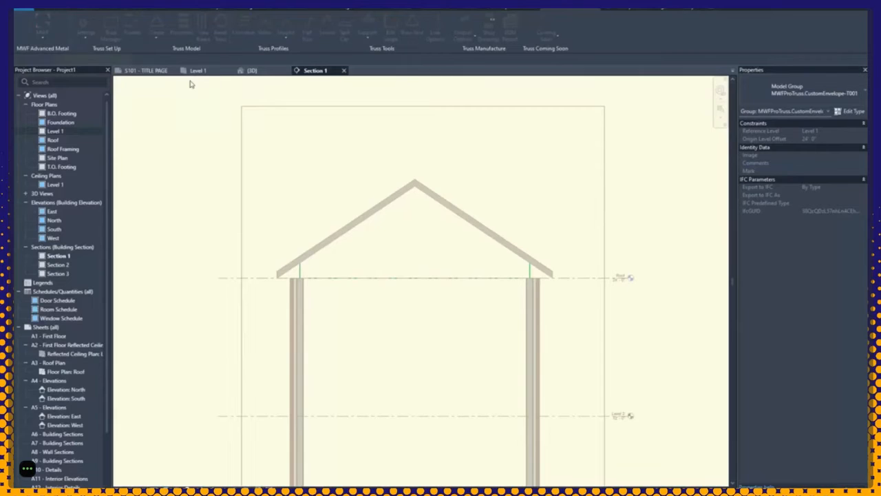
Step: Try a scissor truss with 1' elevation, then undo it
{"action": "left_click", "coordinate": [580, 12]}
{"action": "left_click", "coordinate": [326, 27]}
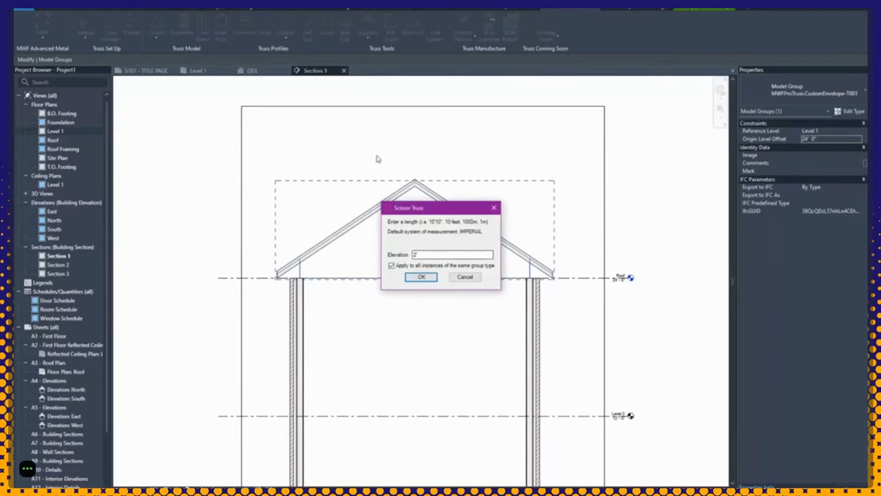
{"action": "double_click", "coordinate": [414, 254]}
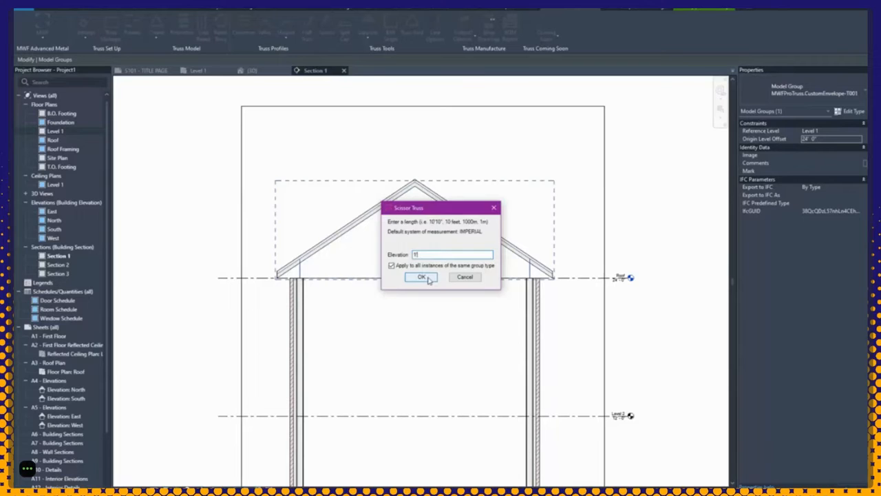
{"action": "left_click", "coordinate": [422, 277]}
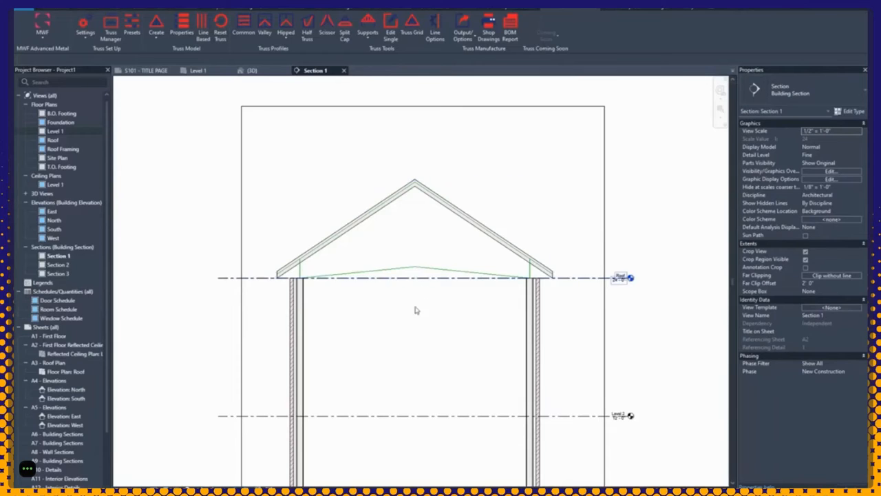
{"action": "key", "text": "ctrl+z"}
{"action": "left_click", "coordinate": [375, 279]}
Step: Apply a split cap to the truss with 2' lower truss height and 11" gap
{"action": "left_click", "coordinate": [551, 9]}
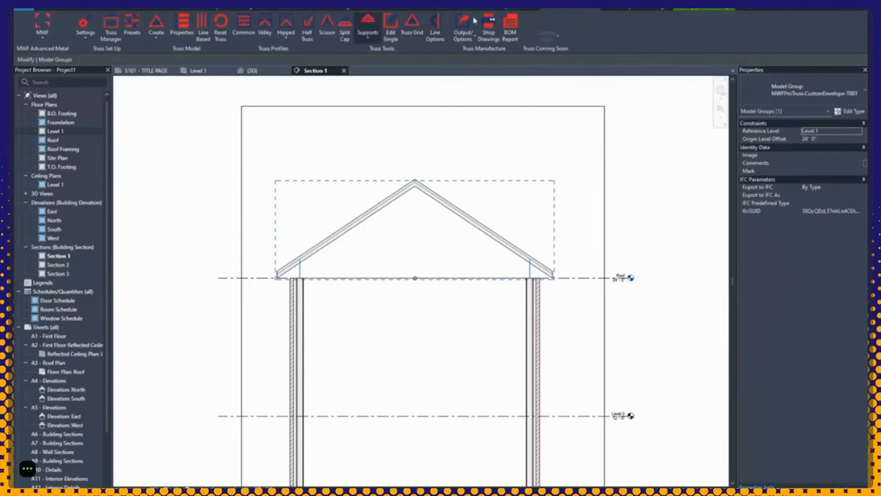
{"action": "left_click", "coordinate": [344, 31]}
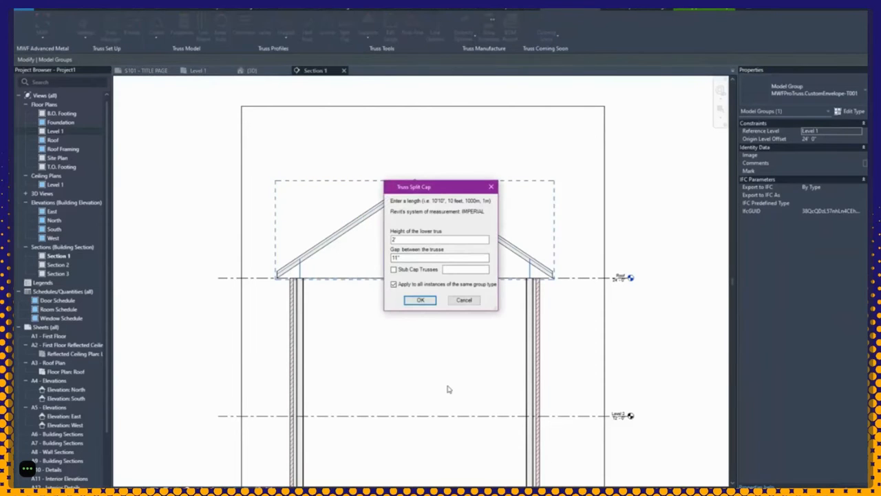
{"action": "left_click_drag", "start_coordinate": [408, 238], "coordinate": [370, 258]}
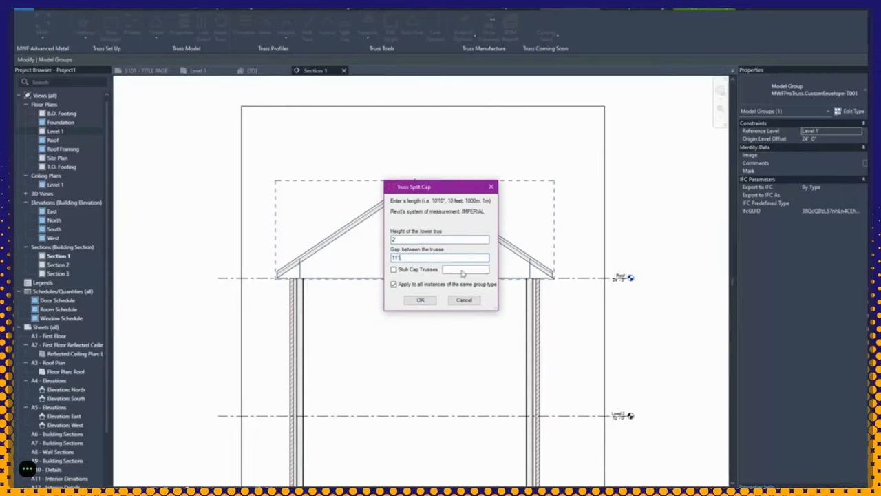
{"action": "left_click_drag", "start_coordinate": [498, 310], "coordinate": [513, 317]}
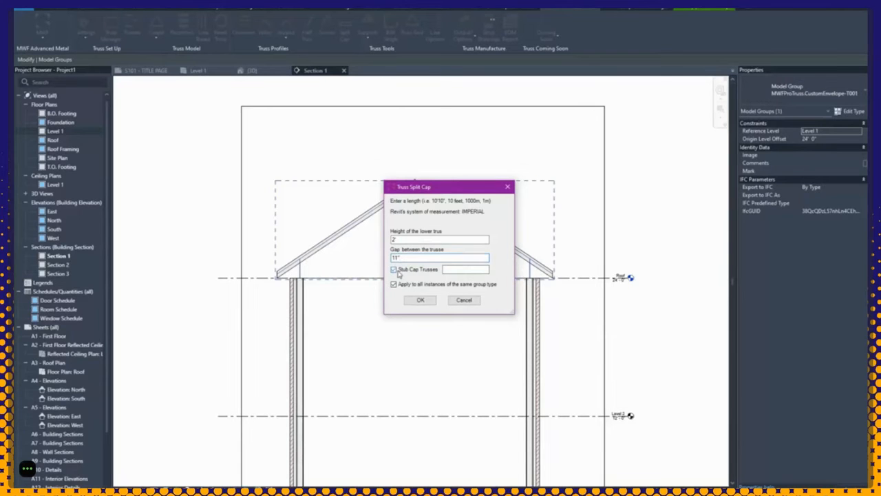
{"action": "left_click", "coordinate": [395, 270]}
{"action": "left_click_drag", "start_coordinate": [404, 258], "coordinate": [386, 259]}
{"action": "left_click", "coordinate": [405, 258]}
{"action": "left_click", "coordinate": [422, 301]}
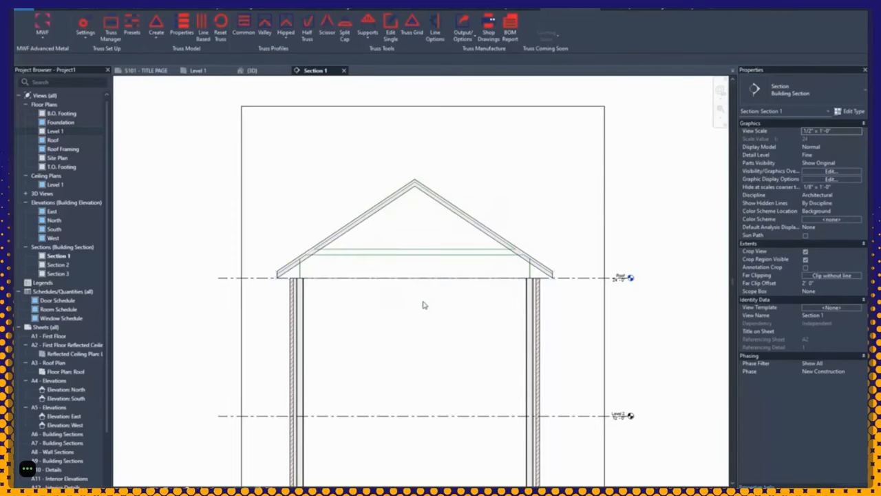
Step: Inspect the split-cap result, selecting and then deselecting the lower truss
{"action": "scroll", "coordinate": [391, 249], "scroll_direction": "up", "scroll_amount": 3}
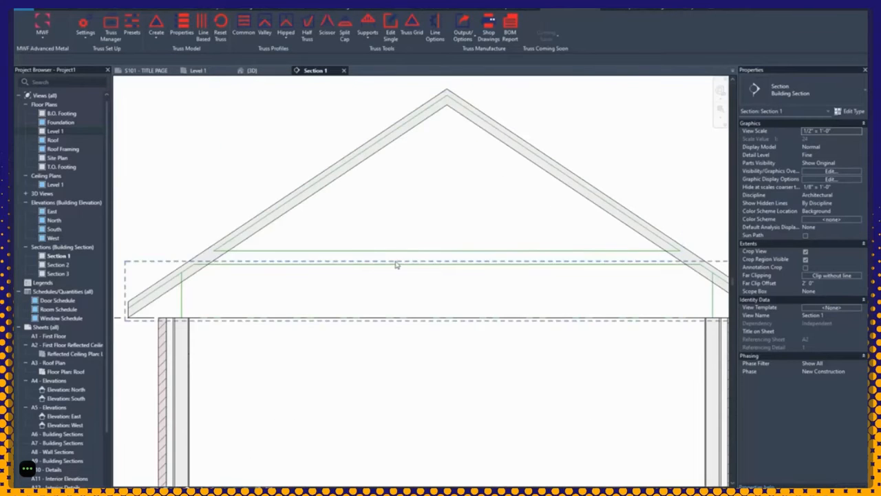
{"action": "scroll", "coordinate": [396, 265], "scroll_direction": "down", "scroll_amount": 2}
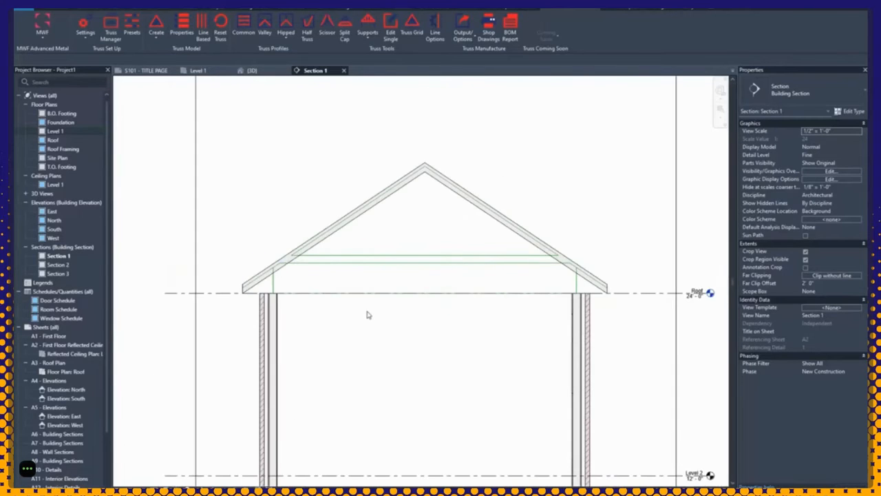
{"action": "scroll", "coordinate": [366, 311], "scroll_direction": "up", "scroll_amount": 3}
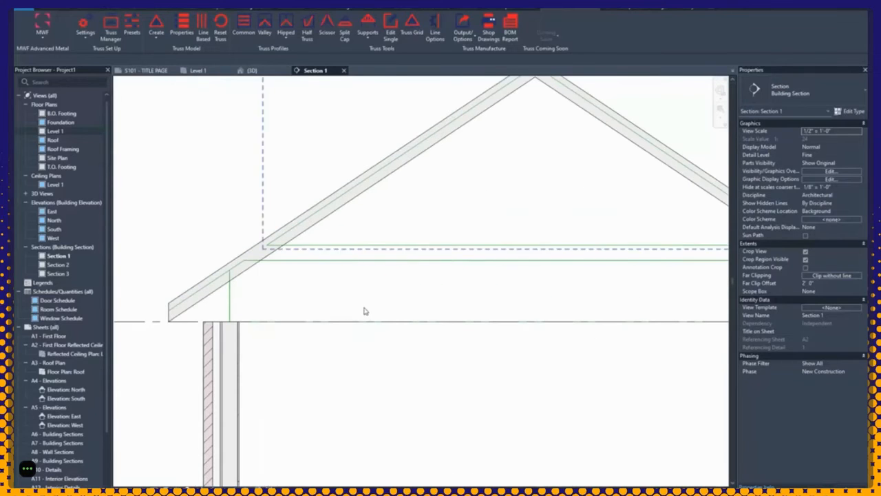
{"action": "left_click", "coordinate": [315, 251]}
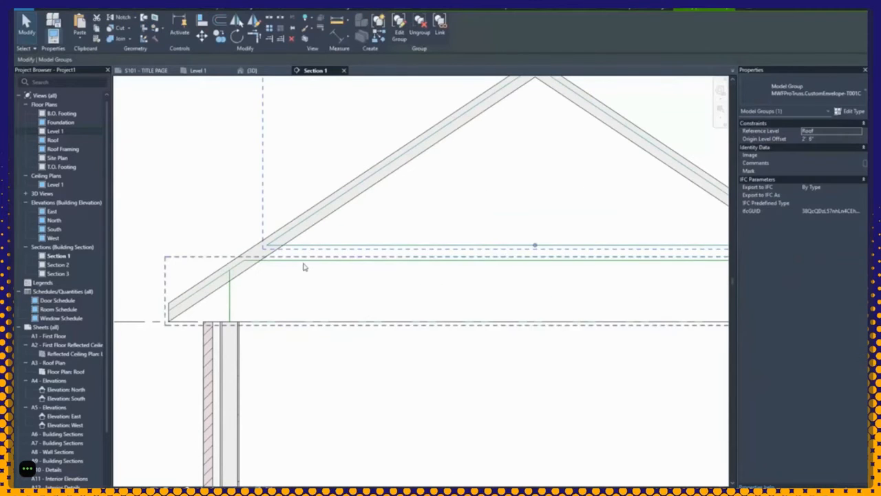
{"action": "left_click", "coordinate": [313, 389]}
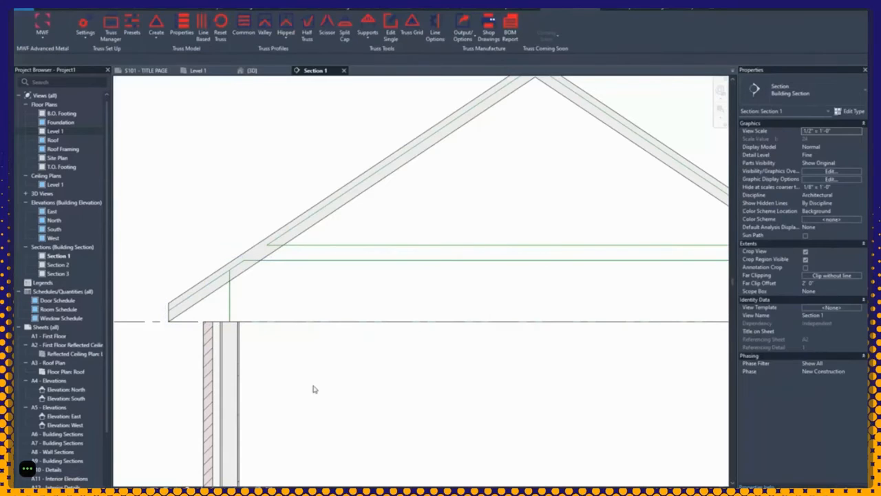
{"action": "scroll", "coordinate": [315, 388], "scroll_direction": "down", "scroll_amount": 3}
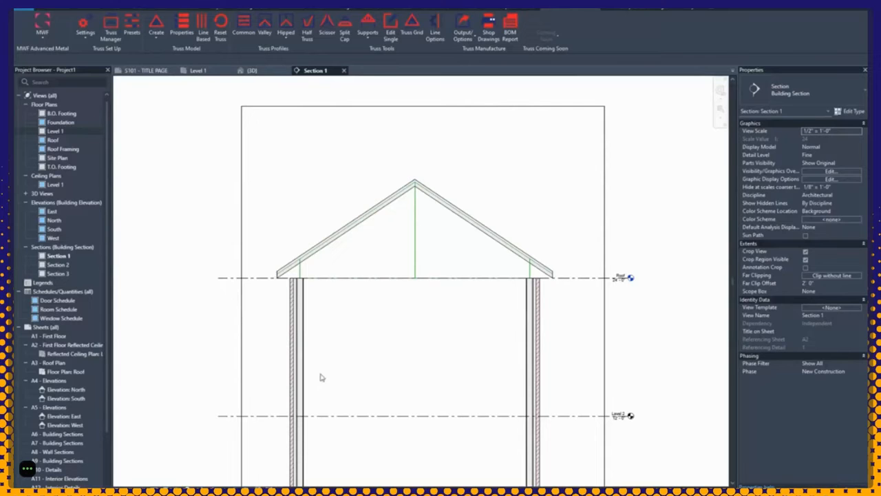
{"action": "left_click", "coordinate": [381, 279]}
{"action": "double_click", "coordinate": [380, 280]}
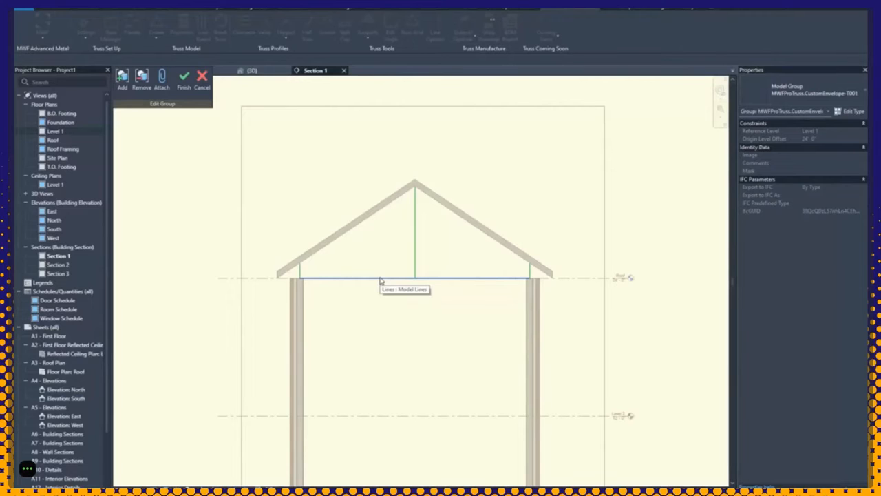
{"action": "left_click", "coordinate": [200, 81]}
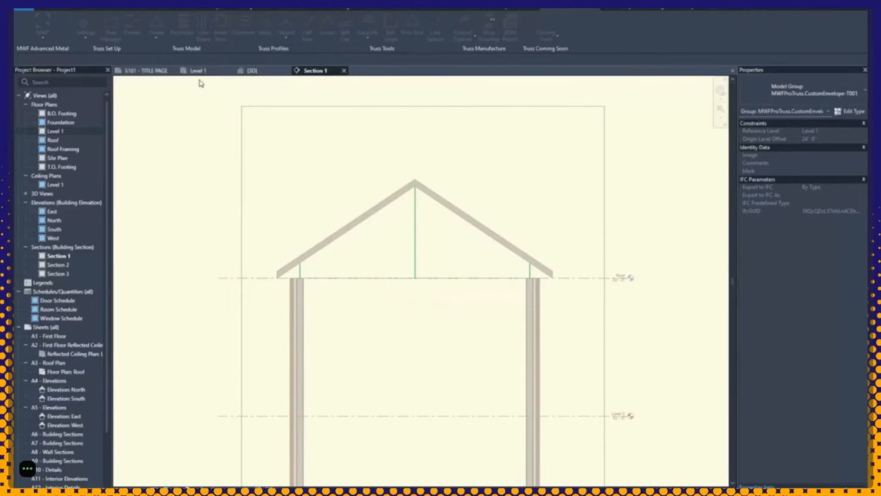
{"action": "left_click", "coordinate": [315, 143]}
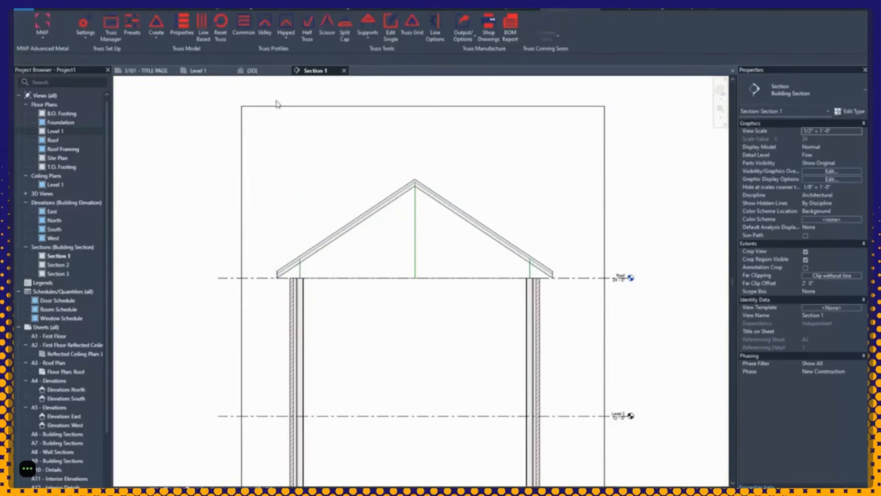
Step: Return to the {3D} view, select the roof and start the Hipped Girder truss tool
{"action": "left_click", "coordinate": [252, 70]}
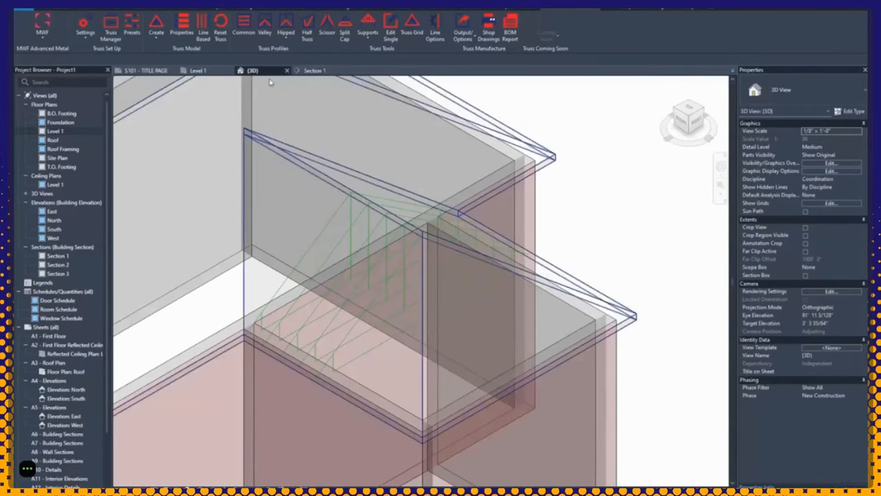
{"action": "left_click", "coordinate": [584, 297]}
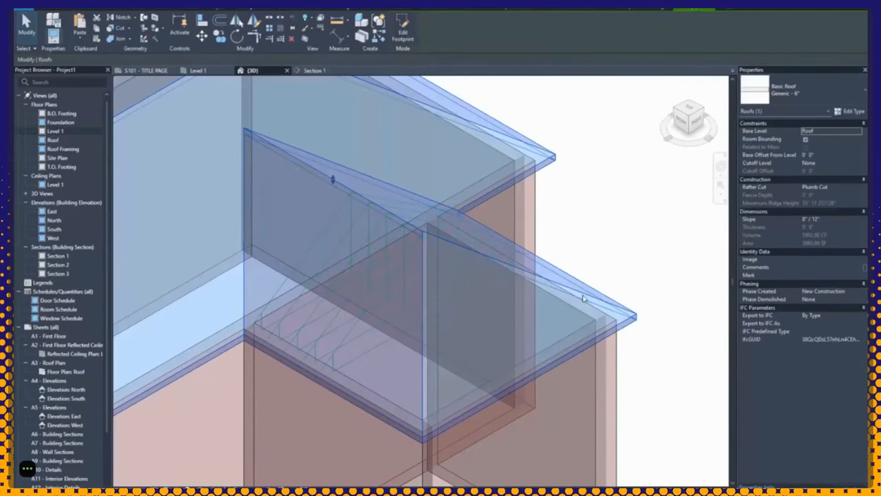
{"action": "left_click", "coordinate": [572, 11]}
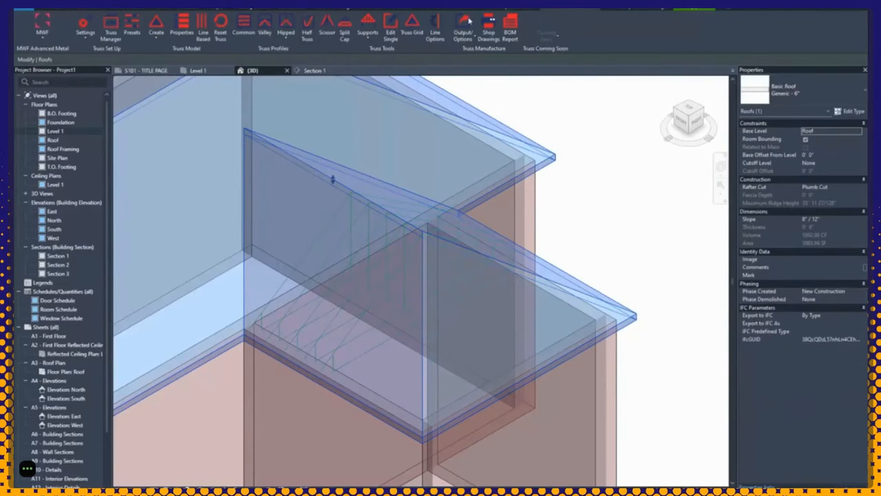
{"action": "left_click", "coordinate": [284, 41]}
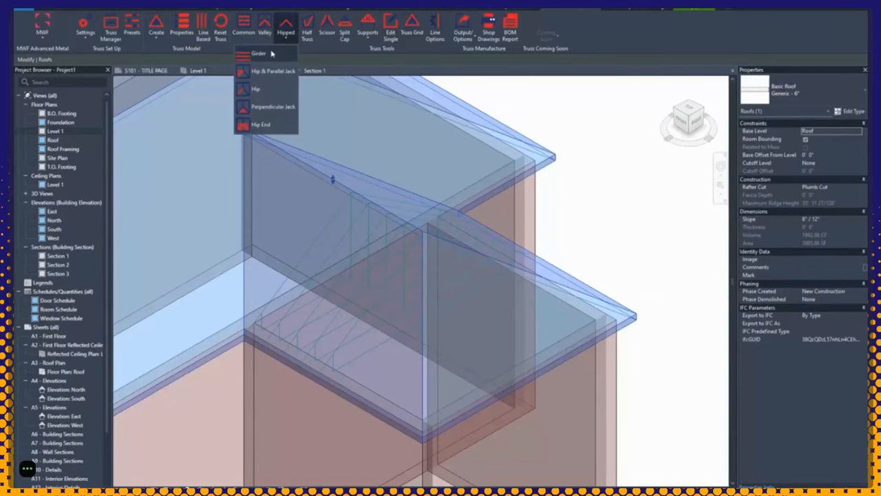
{"action": "left_click", "coordinate": [259, 53]}
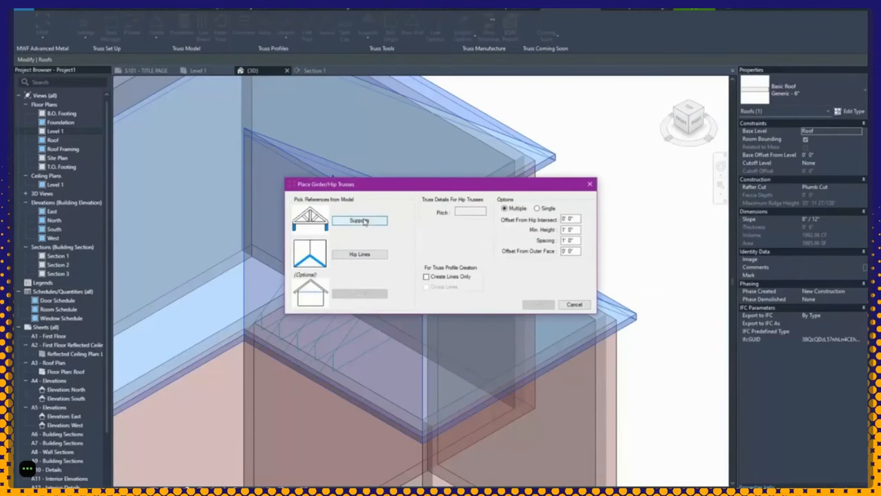
Step: Pick the front and right walls as supports for the girder/hip trusses
{"action": "left_click", "coordinate": [365, 221]}
{"action": "left_click", "coordinate": [384, 221]}
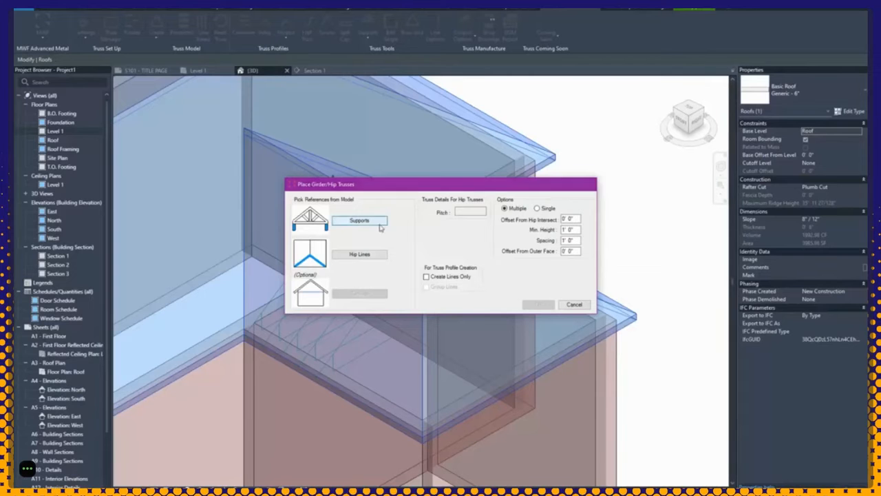
{"action": "left_click", "coordinate": [322, 407]}
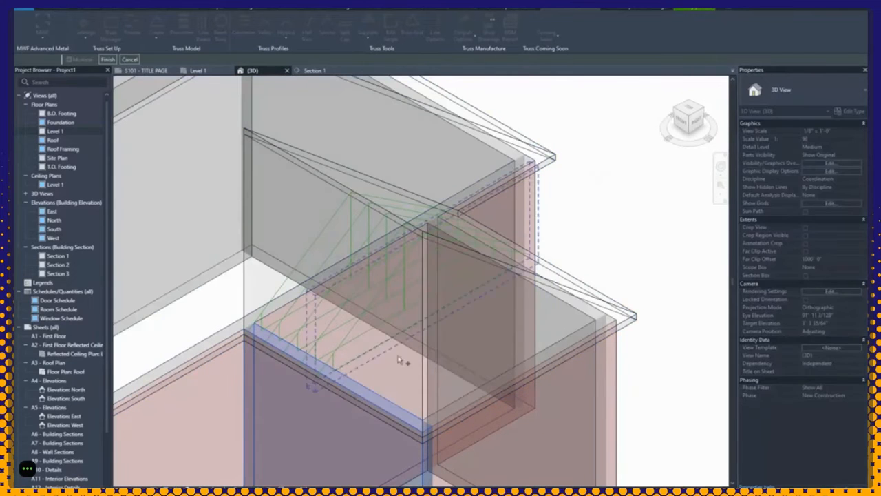
{"action": "left_click", "coordinate": [510, 290]}
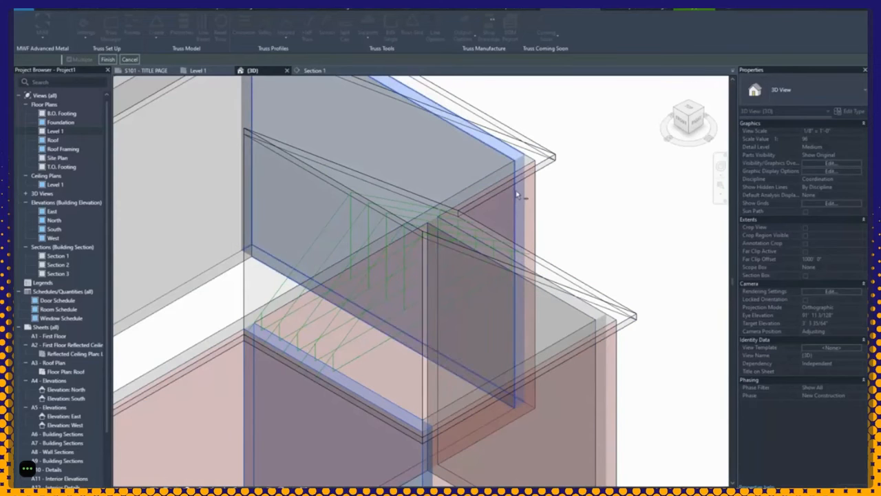
{"action": "left_click", "coordinate": [516, 192]}
{"action": "left_click", "coordinate": [530, 291]}
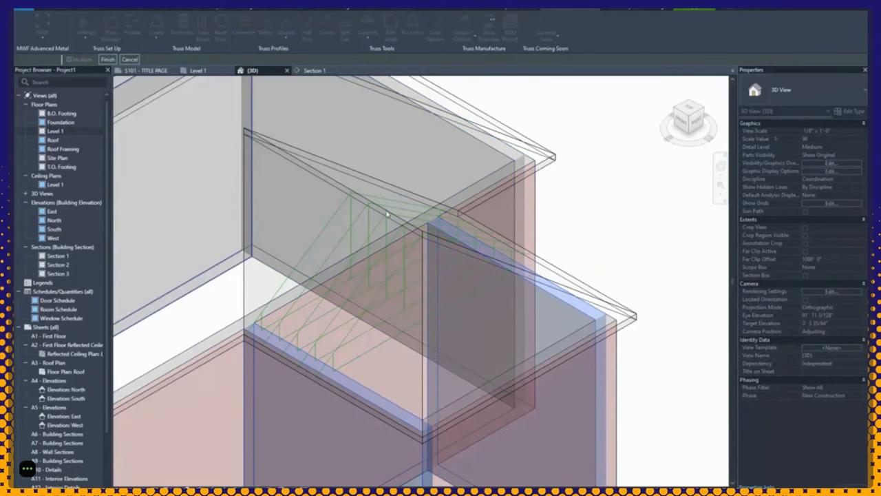
{"action": "left_click", "coordinate": [108, 60]}
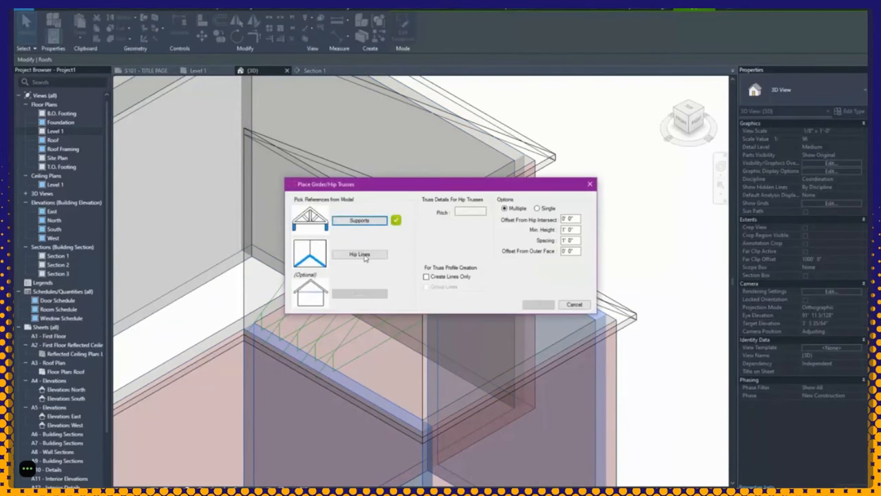
Step: Pick a hip line of the roof and align the supports to the wall centre
{"action": "left_click", "coordinate": [359, 255]}
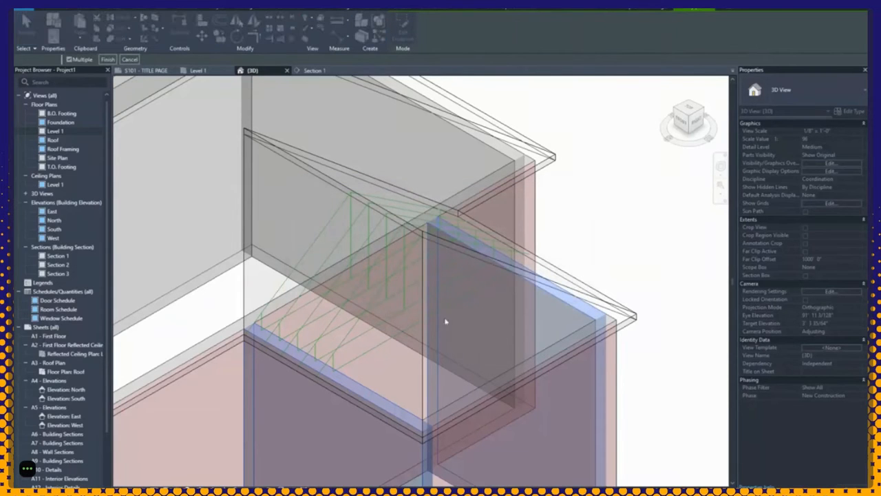
{"action": "middle_click_drag", "start_coordinate": [467, 338], "coordinate": [436, 348], "text": "shift"}
{"action": "scroll", "coordinate": [437, 347], "scroll_direction": "up", "scroll_amount": 2}
{"action": "left_click", "coordinate": [418, 317]}
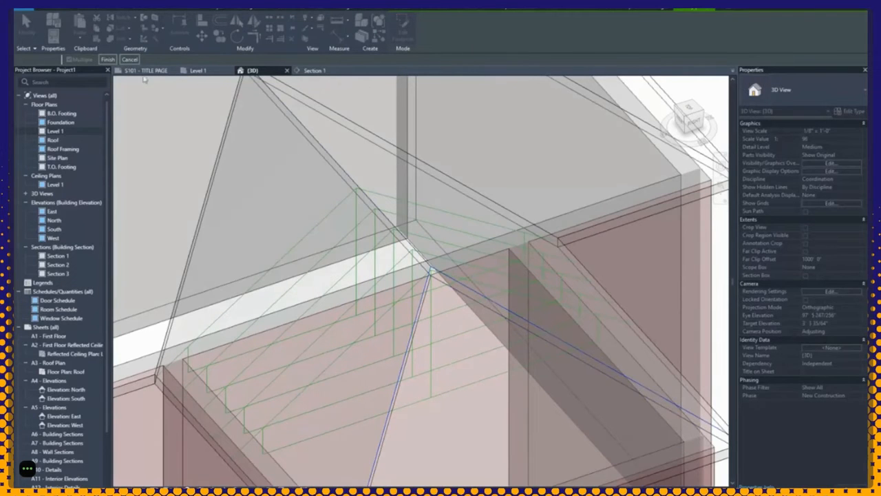
{"action": "left_click", "coordinate": [108, 59]}
{"action": "left_click", "coordinate": [472, 242]}
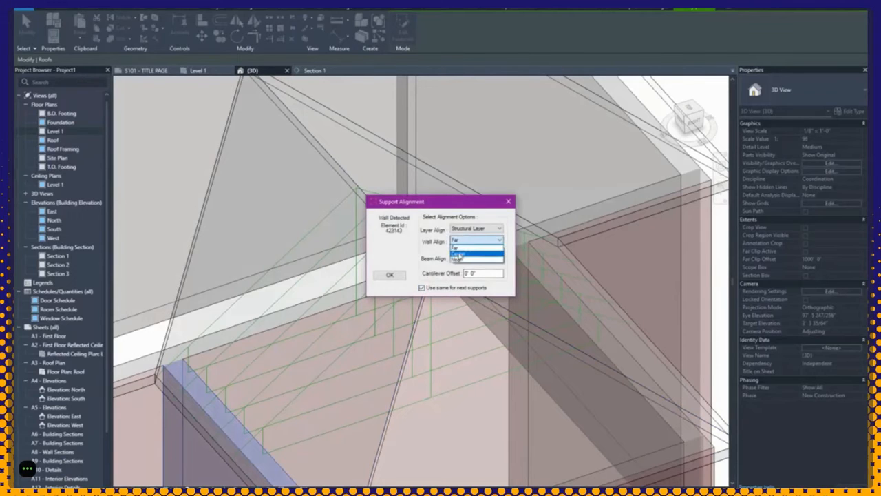
{"action": "left_click", "coordinate": [457, 255]}
{"action": "left_click", "coordinate": [389, 274]}
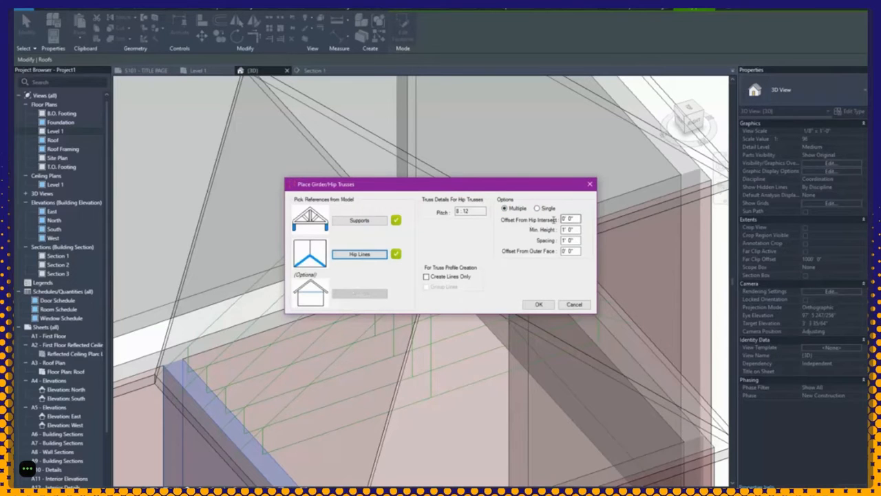
Step: Set girder/hip truss spacing to 2' 0" and create the hip envelopes
{"action": "left_click_drag", "start_coordinate": [430, 186], "coordinate": [585, 60]}
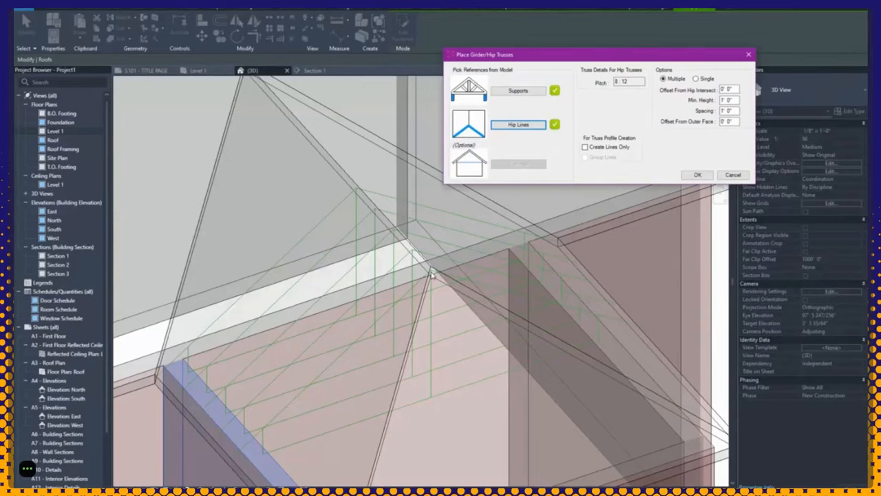
{"action": "left_click", "coordinate": [723, 89]}
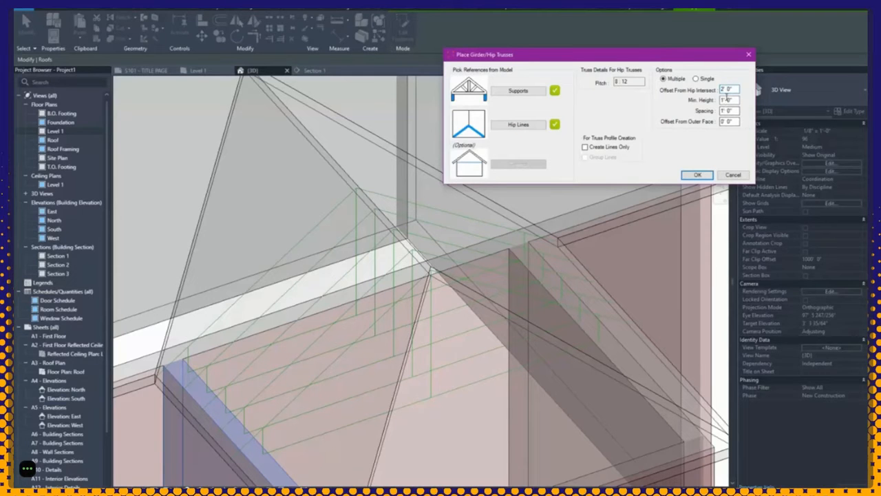
{"action": "left_click", "coordinate": [726, 99]}
{"action": "left_click_drag", "start_coordinate": [716, 99], "coordinate": [690, 103]}
{"action": "left_click_drag", "start_coordinate": [733, 112], "coordinate": [710, 112]}
{"action": "type", "text": "2"}
{"action": "left_click", "coordinate": [727, 122]}
{"action": "left_click", "coordinate": [697, 175]}
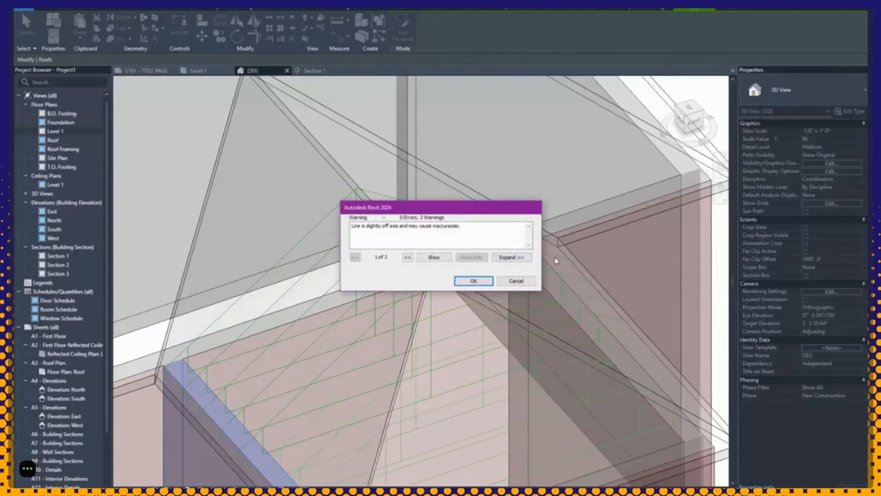
Step: Accept the off-axis warnings and orbit around the new hip envelopes to inspect them
{"action": "left_click", "coordinate": [472, 281]}
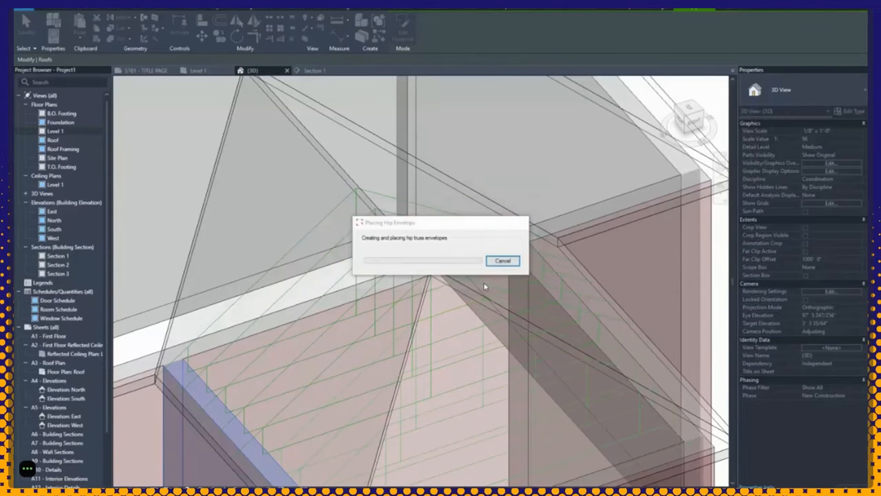
{"action": "left_click", "coordinate": [485, 286]}
{"action": "scroll", "coordinate": [485, 287], "scroll_direction": "down", "scroll_amount": 3}
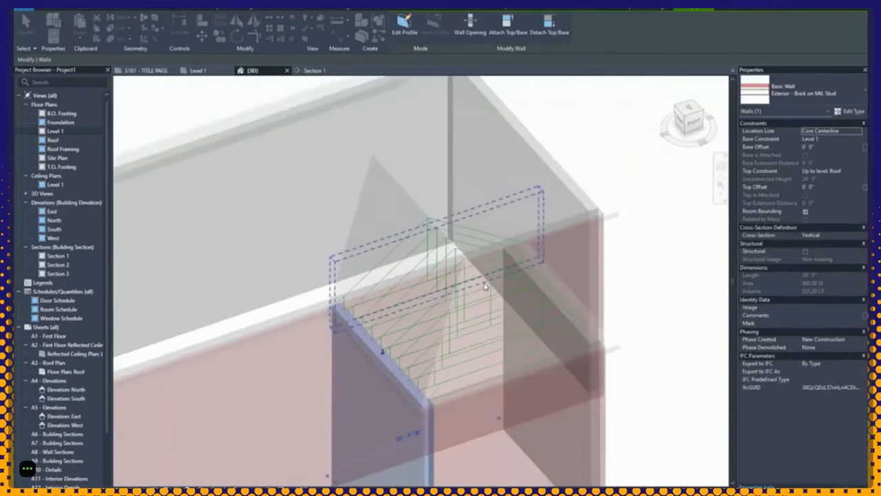
{"action": "middle_click_drag", "start_coordinate": [445, 282], "coordinate": [535, 300], "text": "shift"}
{"action": "scroll", "coordinate": [484, 287], "scroll_direction": "up", "scroll_amount": 2}
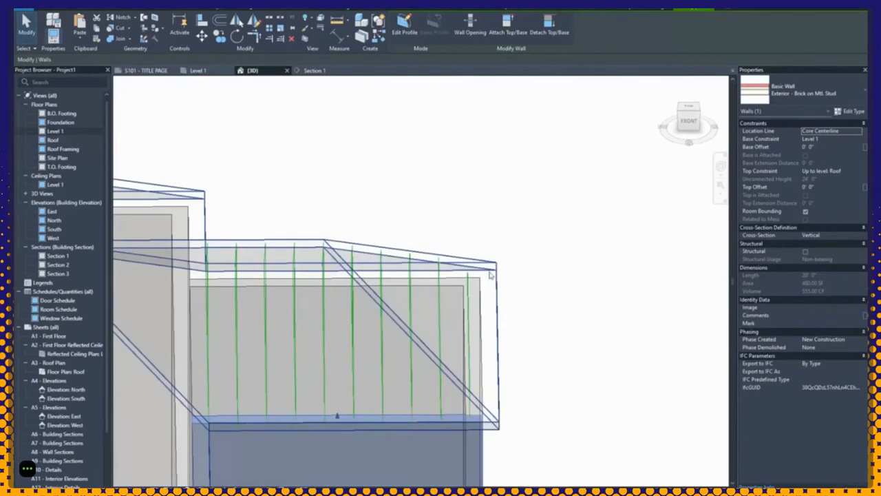
{"action": "left_click_drag", "start_coordinate": [403, 222], "coordinate": [536, 444]}
{"action": "left_click", "coordinate": [535, 446]}
{"action": "middle_click_drag", "start_coordinate": [539, 446], "coordinate": [651, 441], "text": "shift"}
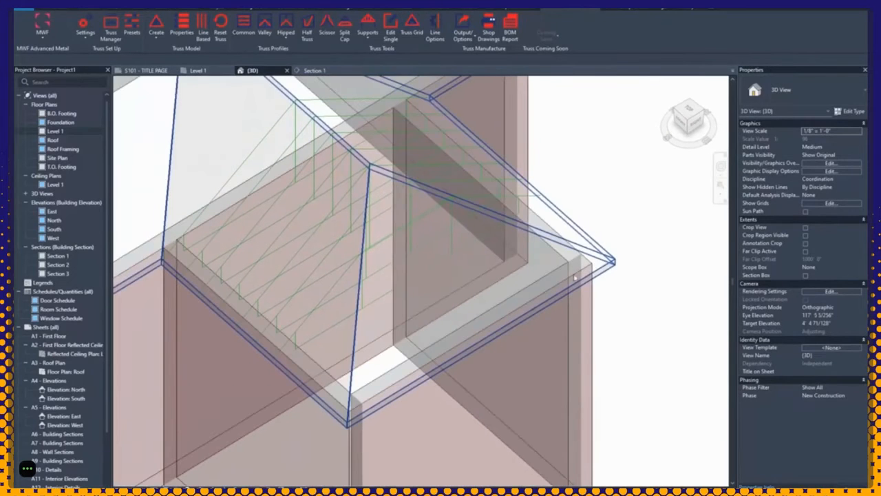
Step: Select the roof and choose Hip End from the MWF Hipped dropdown
{"action": "left_click", "coordinate": [583, 240]}
{"action": "left_click", "coordinate": [575, 9]}
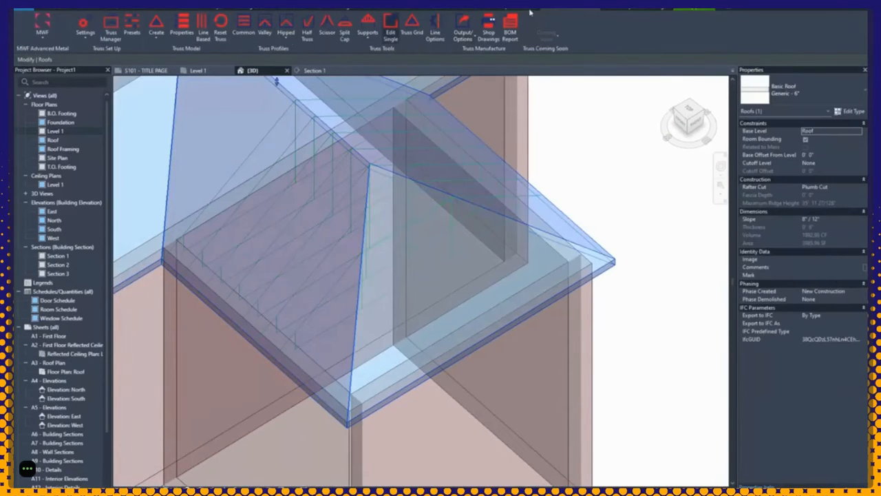
{"action": "left_click", "coordinate": [286, 31]}
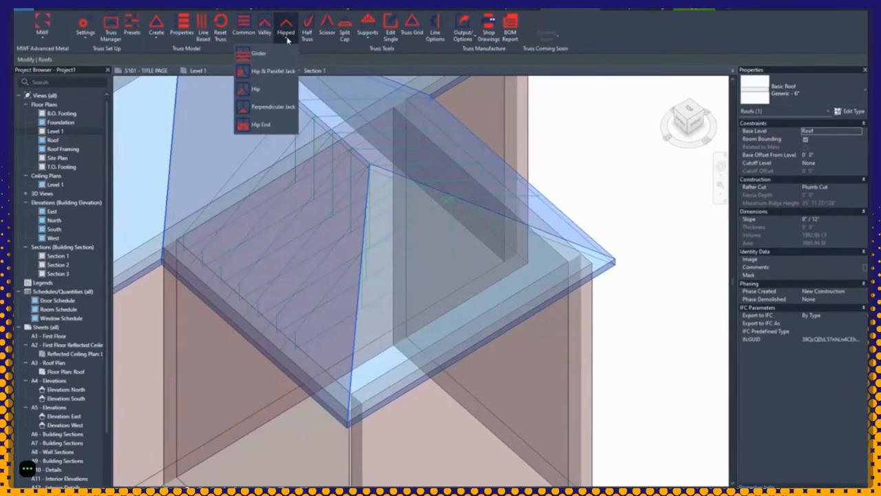
{"action": "left_click", "coordinate": [262, 125]}
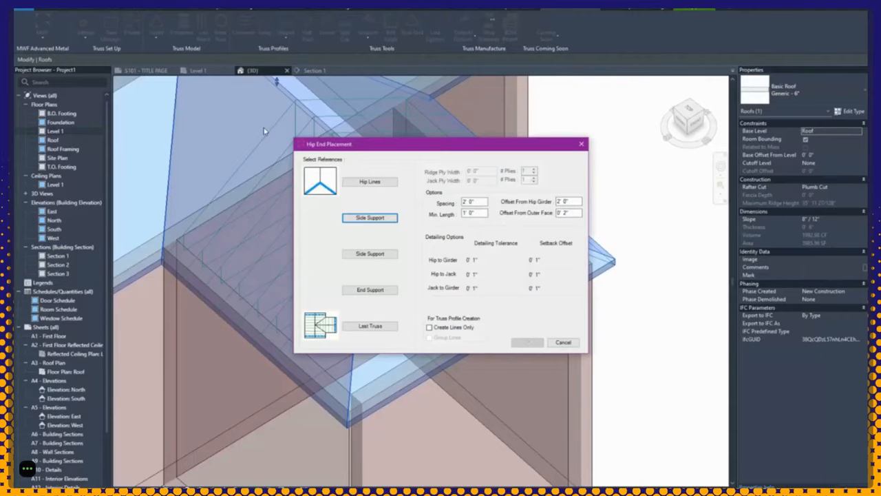
Step: Pick the left and right hip lines of the side wing's hip end
{"action": "left_click", "coordinate": [365, 183]}
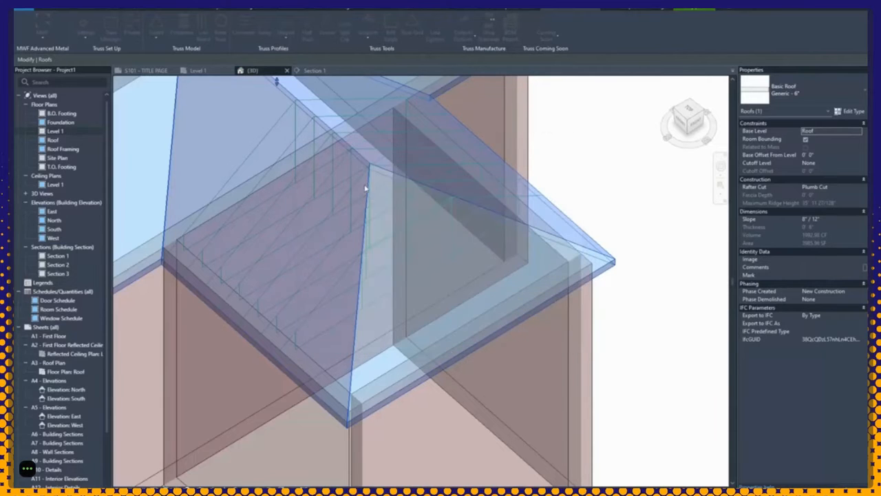
{"action": "middle_click_drag", "start_coordinate": [499, 299], "coordinate": [464, 300], "text": "shift"}
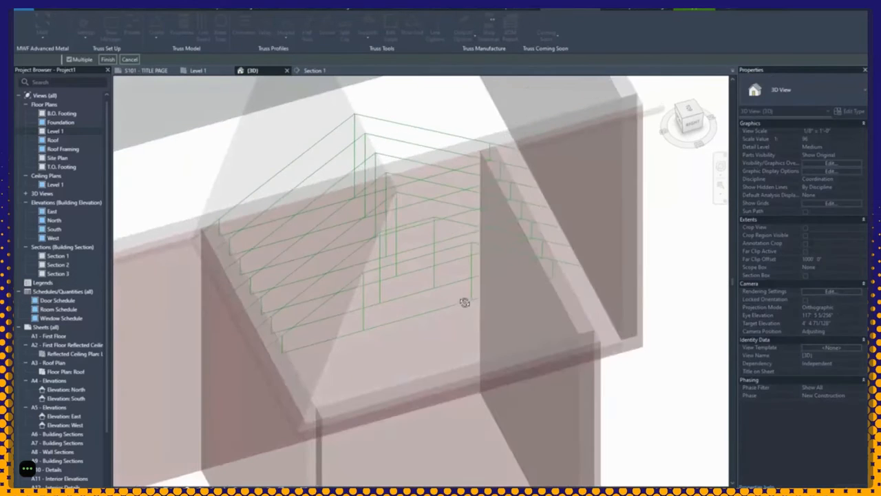
{"action": "scroll", "coordinate": [419, 256], "scroll_direction": "up", "scroll_amount": 3}
{"action": "left_click", "coordinate": [374, 207]}
{"action": "left_click", "coordinate": [419, 200]}
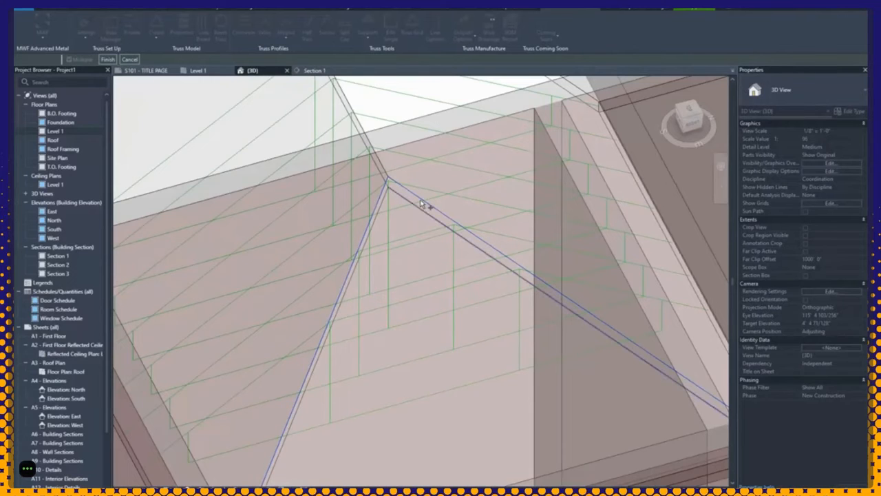
{"action": "left_click", "coordinate": [379, 214]}
{"action": "left_click", "coordinate": [115, 61]}
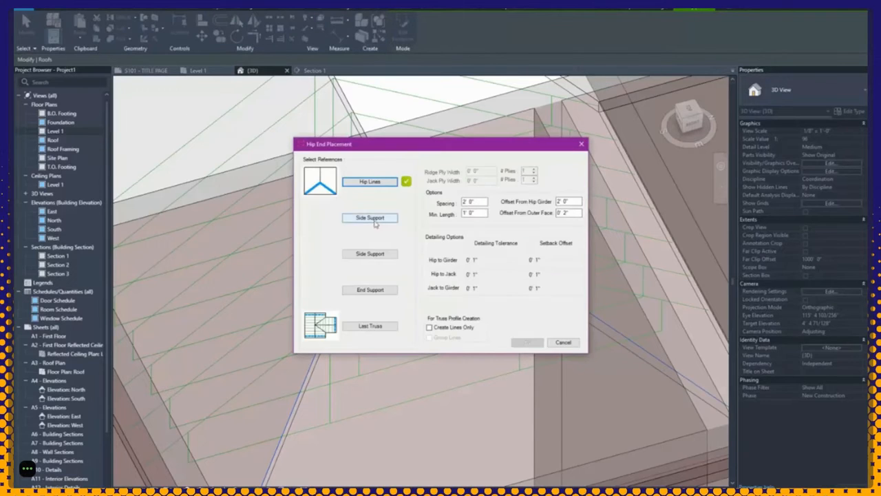
Step: Set both side walls as side supports, each aligned to wall centre
{"action": "left_click", "coordinate": [370, 218]}
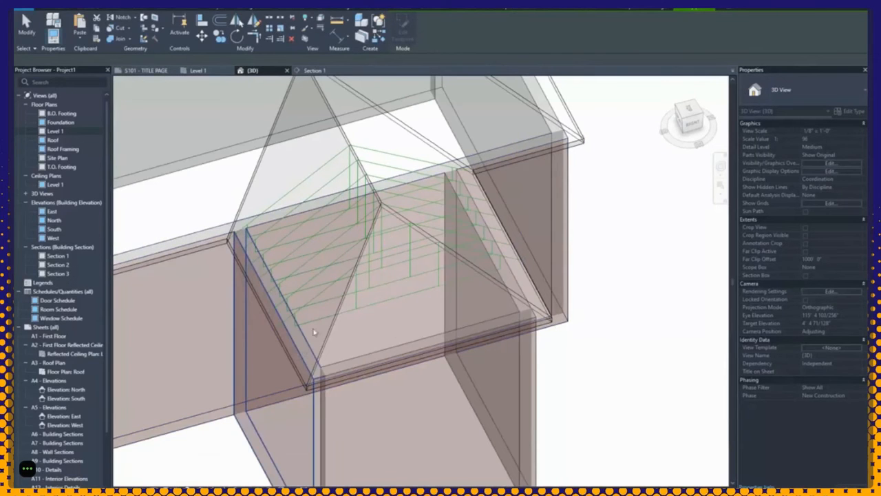
{"action": "left_click", "coordinate": [303, 350]}
{"action": "left_click", "coordinate": [460, 240]}
{"action": "left_click", "coordinate": [455, 256]}
{"action": "left_click", "coordinate": [390, 275]}
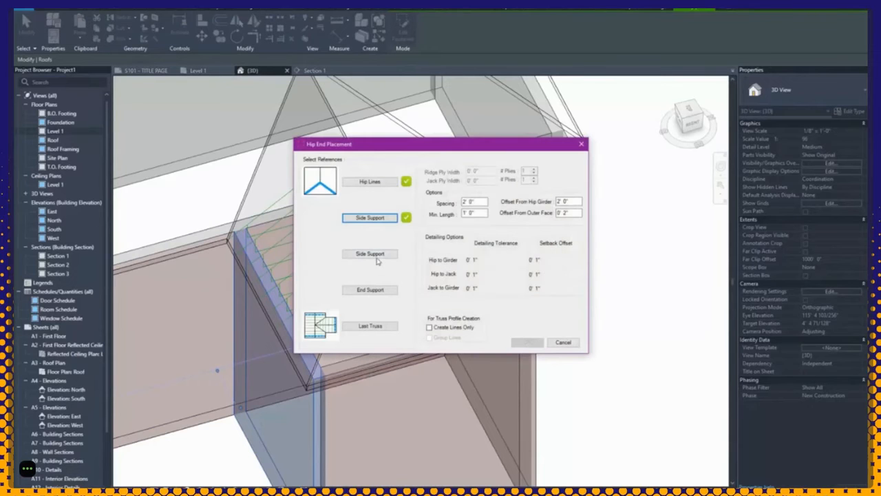
{"action": "left_click", "coordinate": [369, 254]}
{"action": "left_click", "coordinate": [513, 303]}
{"action": "left_click", "coordinate": [475, 241]}
{"action": "left_click", "coordinate": [458, 256]}
{"action": "left_click", "coordinate": [389, 275]}
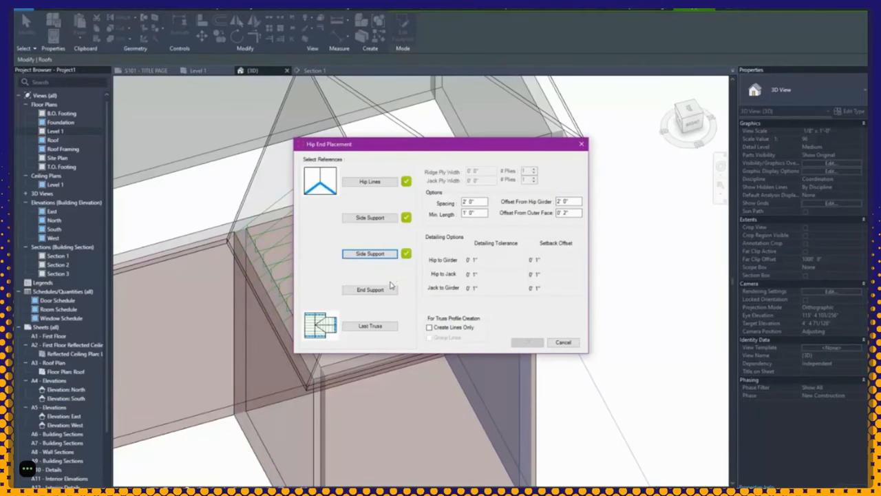
Step: Set the front wall as the centre-aligned end support and pick the last truss
{"action": "left_click", "coordinate": [389, 289]}
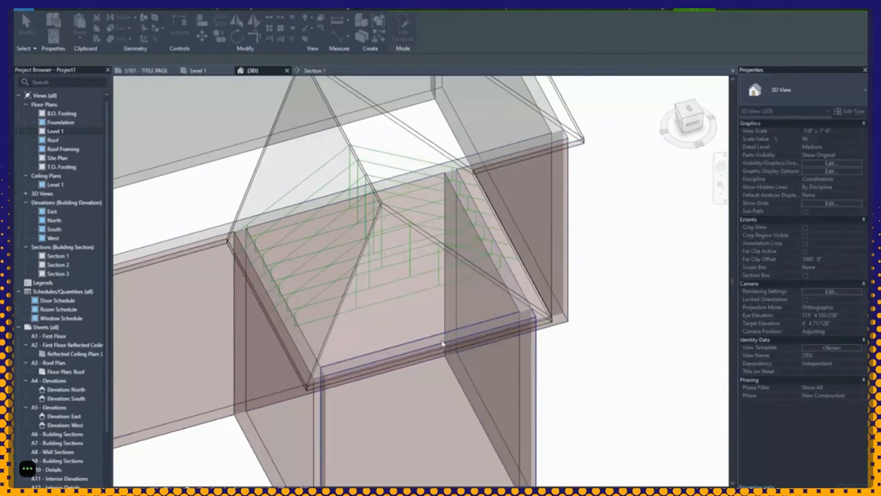
{"action": "left_click", "coordinate": [444, 344]}
{"action": "left_click", "coordinate": [460, 240]}
{"action": "left_click", "coordinate": [460, 252]}
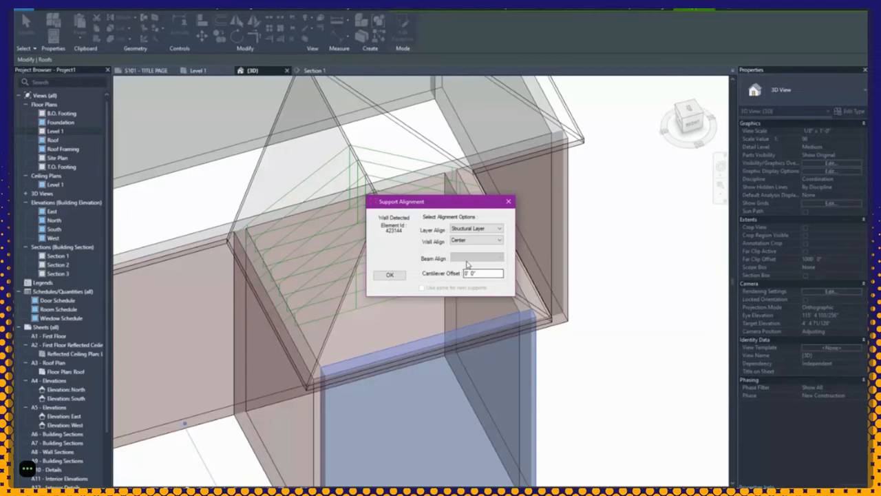
{"action": "left_click", "coordinate": [395, 276]}
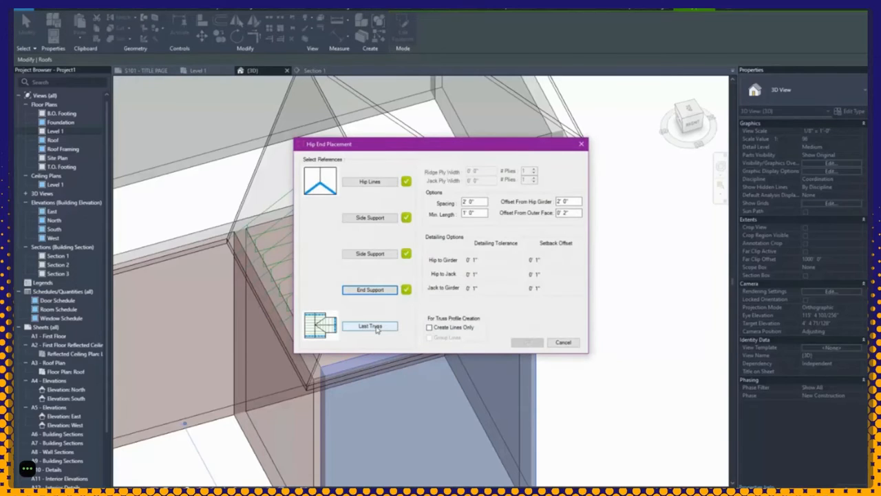
{"action": "left_click", "coordinate": [377, 327]}
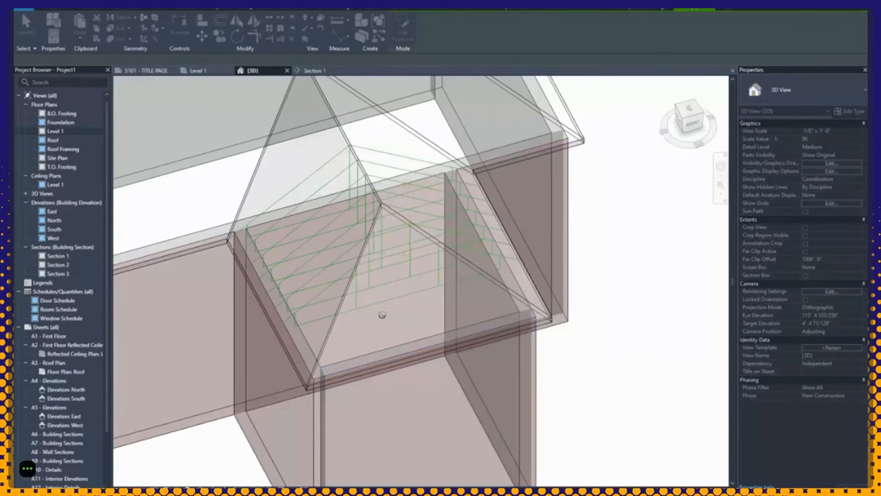
{"action": "left_click", "coordinate": [391, 304]}
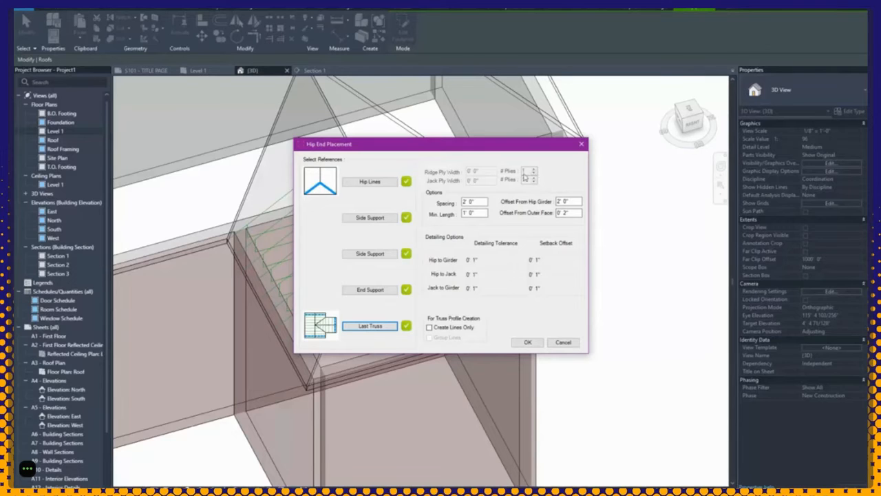
Step: Review the 2' 0" jack spacing and hip offsets, then accept to frame the hip end
{"action": "left_click", "coordinate": [468, 204]}
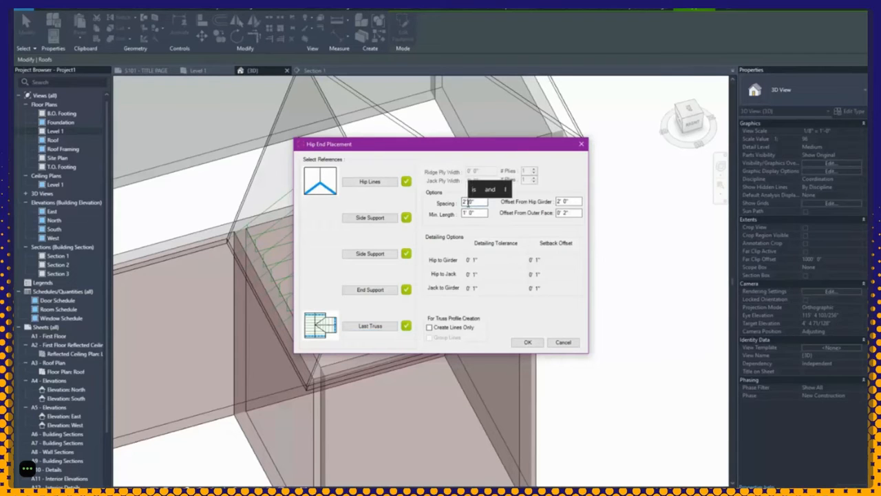
{"action": "left_click_drag", "start_coordinate": [468, 202], "coordinate": [462, 201]}
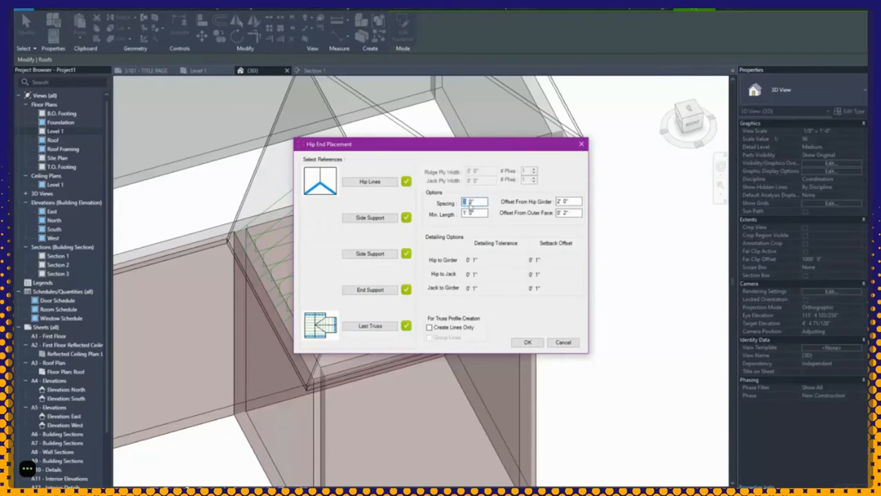
{"action": "left_click", "coordinate": [560, 201]}
{"action": "left_click", "coordinate": [566, 213]}
{"action": "left_click_drag", "start_coordinate": [373, 150], "coordinate": [503, 78]}
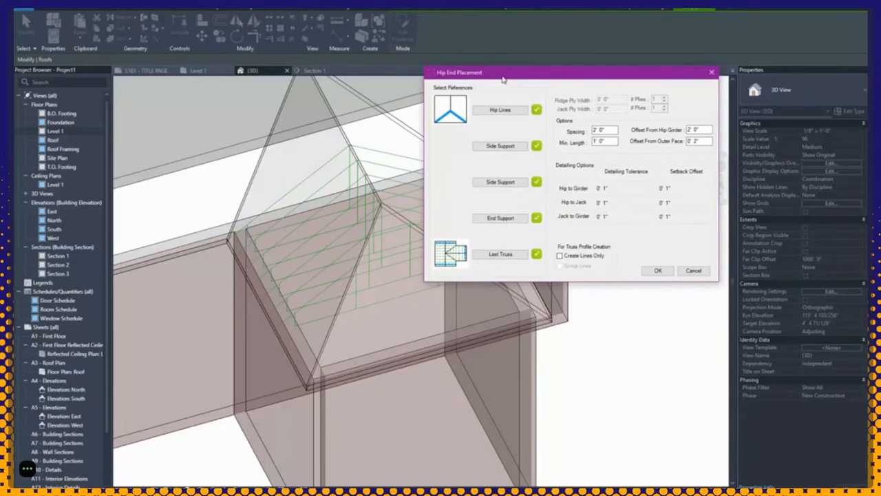
{"action": "double_click", "coordinate": [668, 189]}
{"action": "left_click", "coordinate": [618, 190]}
{"action": "left_click", "coordinate": [658, 270]}
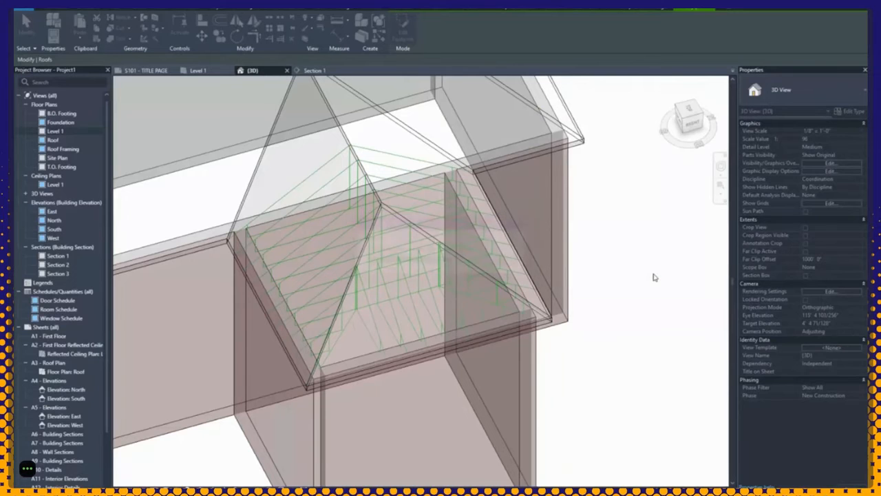
{"action": "scroll", "coordinate": [654, 277], "scroll_direction": "up", "scroll_amount": 5}
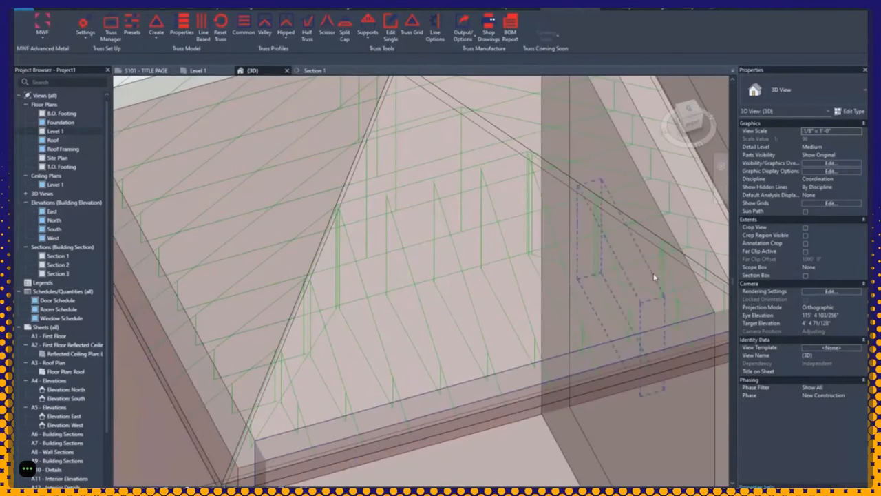
{"action": "scroll", "coordinate": [657, 279], "scroll_direction": "up", "scroll_amount": 4}
{"action": "middle_click_drag", "start_coordinate": [660, 280], "coordinate": [591, 288]}
{"action": "scroll", "coordinate": [591, 288], "scroll_direction": "down", "scroll_amount": 2}
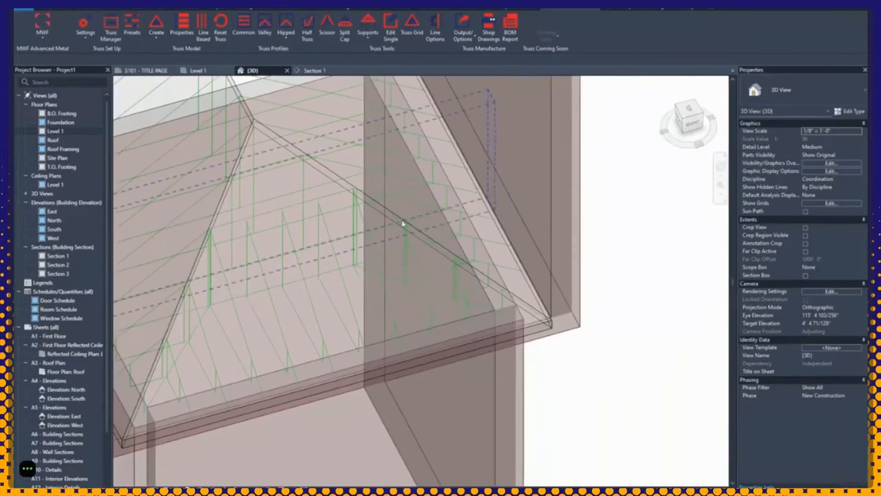
{"action": "scroll", "coordinate": [403, 224], "scroll_direction": "up", "scroll_amount": 3}
{"action": "left_click", "coordinate": [360, 215]}
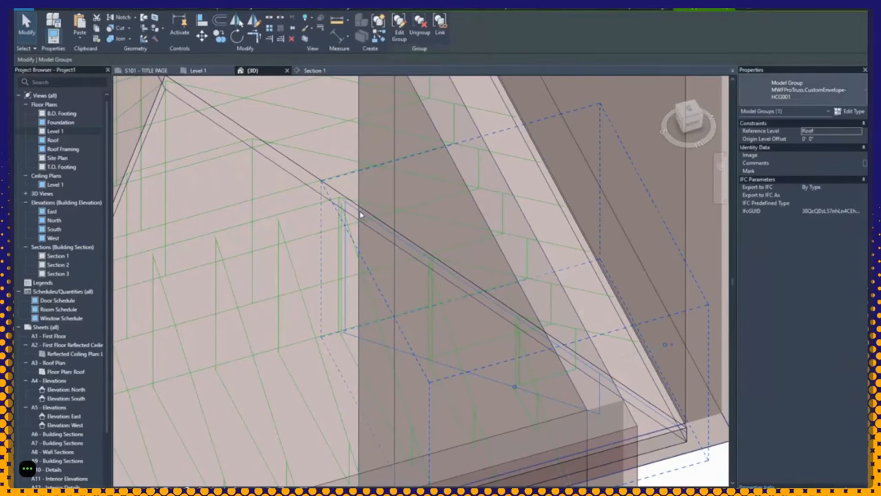
{"action": "middle_click_drag", "start_coordinate": [359, 215], "coordinate": [640, 289], "text": "shift"}
{"action": "left_click", "coordinate": [661, 296]}
{"action": "left_click", "coordinate": [481, 242]}
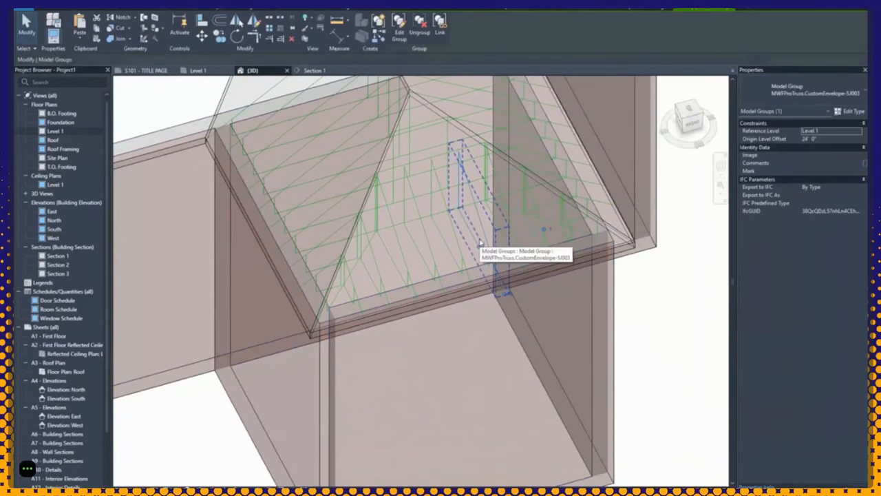
{"action": "scroll", "coordinate": [480, 242], "scroll_direction": "down", "scroll_amount": 5}
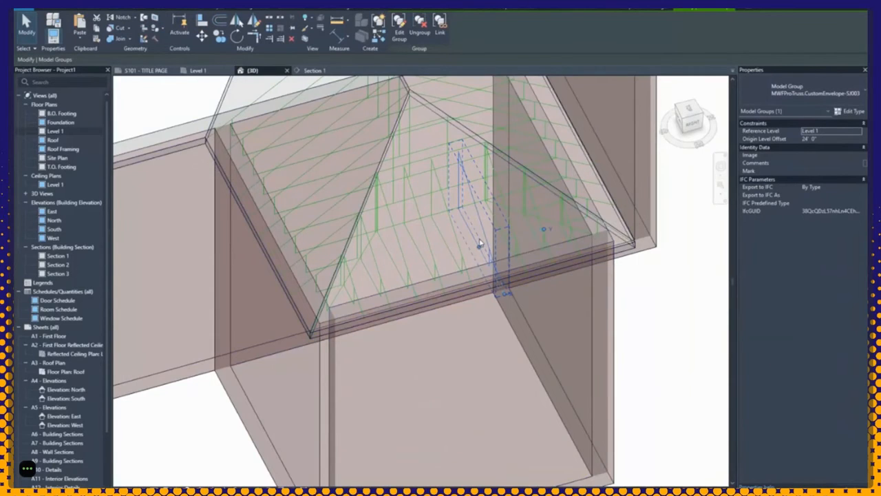
{"action": "key", "text": "Tab"}
{"action": "key", "text": "Tab"}
{"action": "key", "text": "Tab"}
{"action": "key", "text": "Tab"}
{"action": "key", "text": "Tab"}
{"action": "key", "text": "Tab"}
{"action": "key", "text": "Tab"}
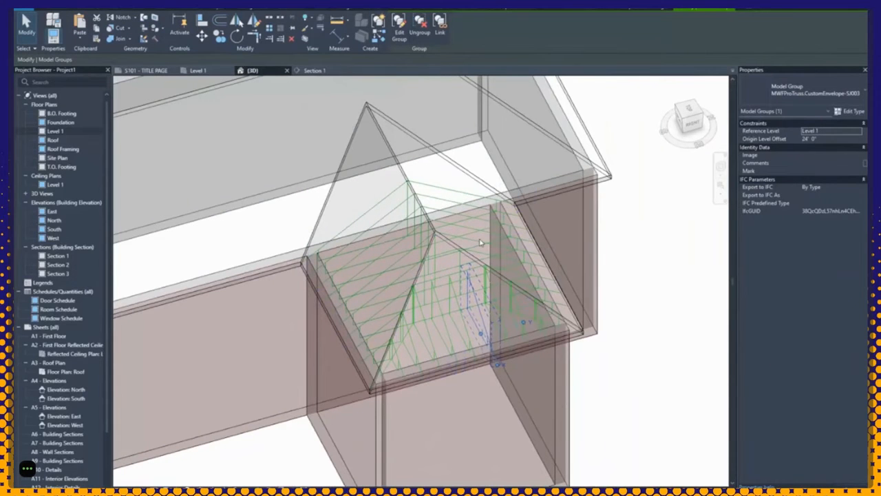
{"action": "key", "text": "Tab"}
{"action": "key", "text": "Tab"}
{"action": "key", "text": "Tab"}
{"action": "key", "text": "Tab"}
{"action": "key", "text": "Tab"}
{"action": "key", "text": "Tab"}
{"action": "key", "text": "Tab"}
{"action": "key", "text": "Tab"}
{"action": "key", "text": "Tab"}
{"action": "key", "text": "Tab"}
{"action": "left_click", "coordinate": [631, 260]}
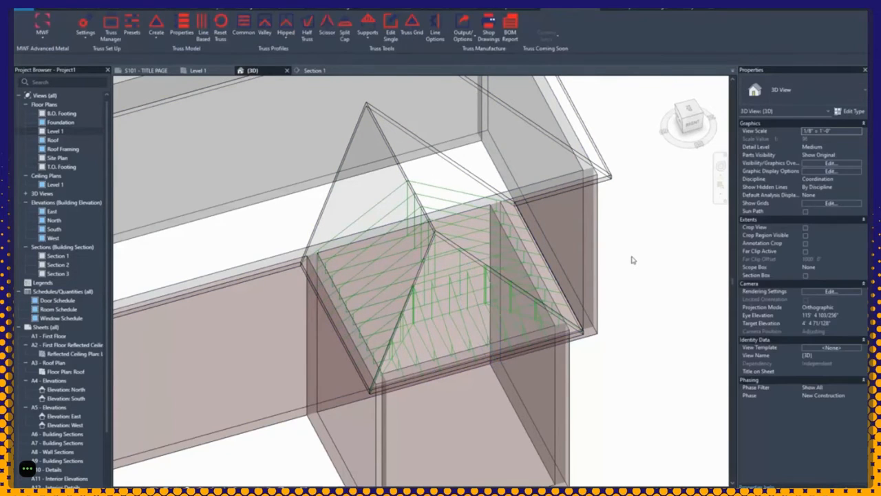
{"action": "key", "text": "Tab"}
{"action": "key", "text": "Tab"}
{"action": "key", "text": "Tab"}
{"action": "key", "text": "Tab"}
{"action": "key", "text": "Tab"}
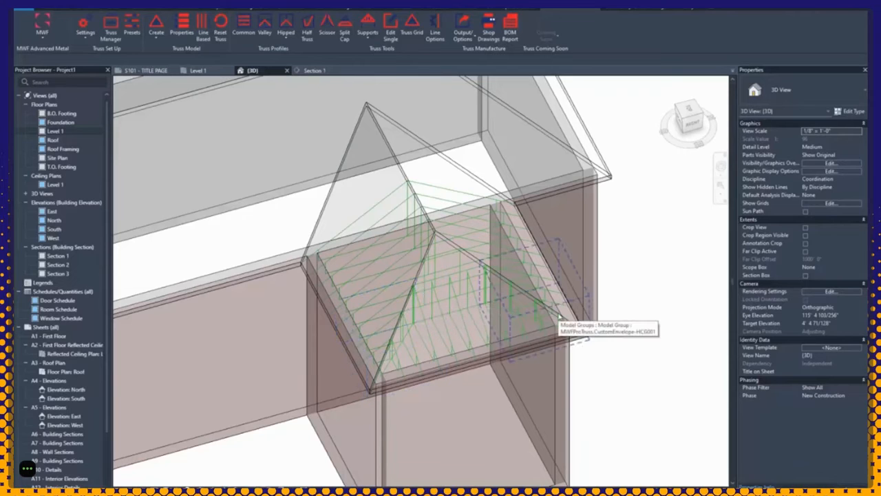
{"action": "left_click", "coordinate": [517, 305]}
{"action": "left_click", "coordinate": [601, 287]}
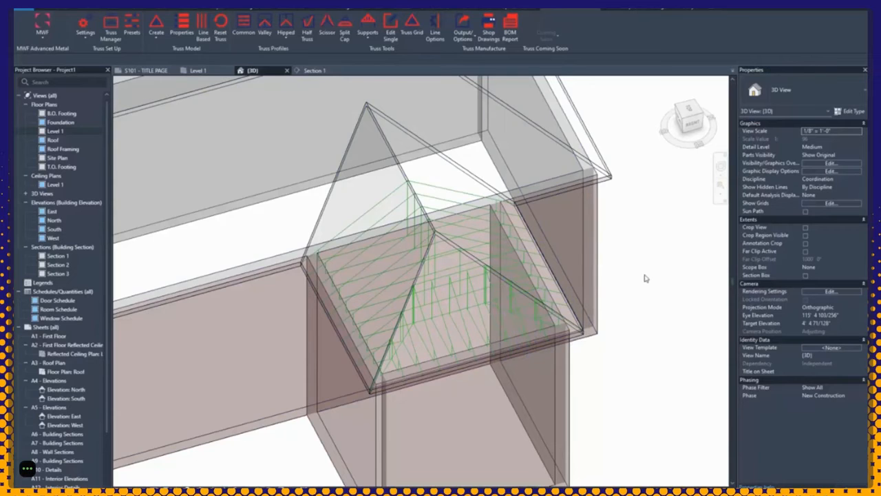
{"action": "scroll", "coordinate": [640, 281], "scroll_direction": "up", "scroll_amount": 5}
{"action": "scroll", "coordinate": [602, 289], "scroll_direction": "up", "scroll_amount": 5}
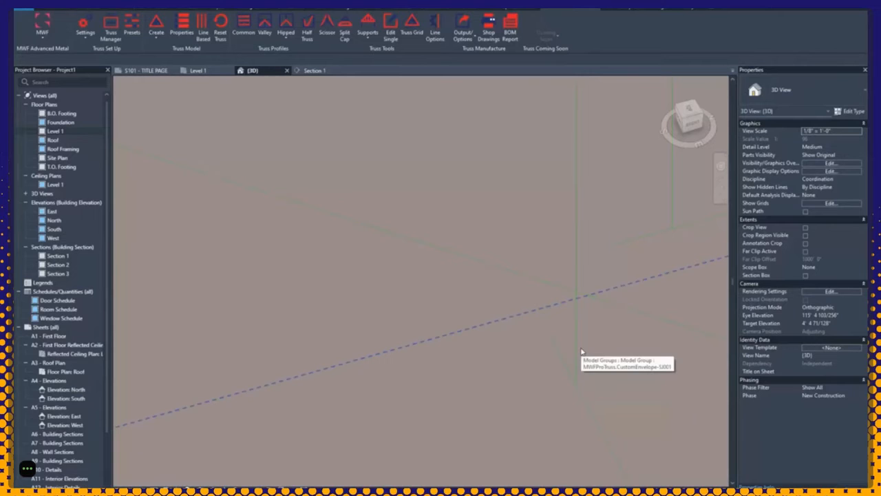
{"action": "scroll", "coordinate": [581, 351], "scroll_direction": "down", "scroll_amount": 5}
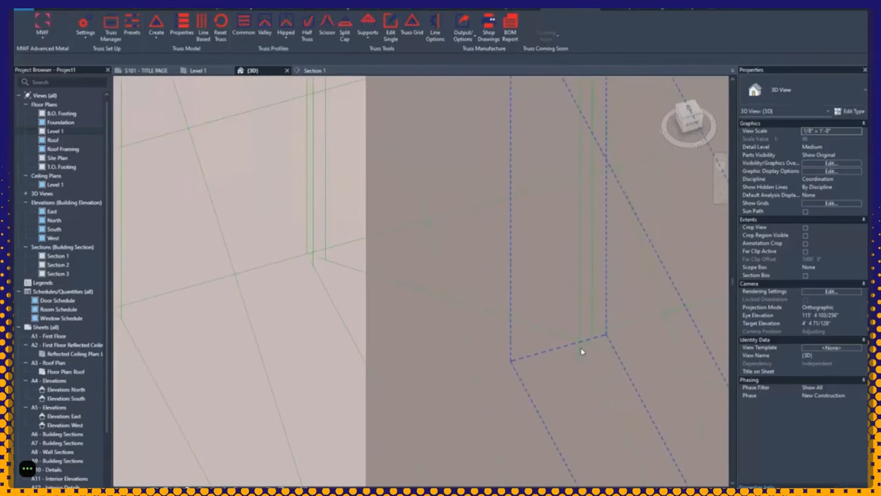
{"action": "scroll", "coordinate": [580, 346], "scroll_direction": "down", "scroll_amount": 3}
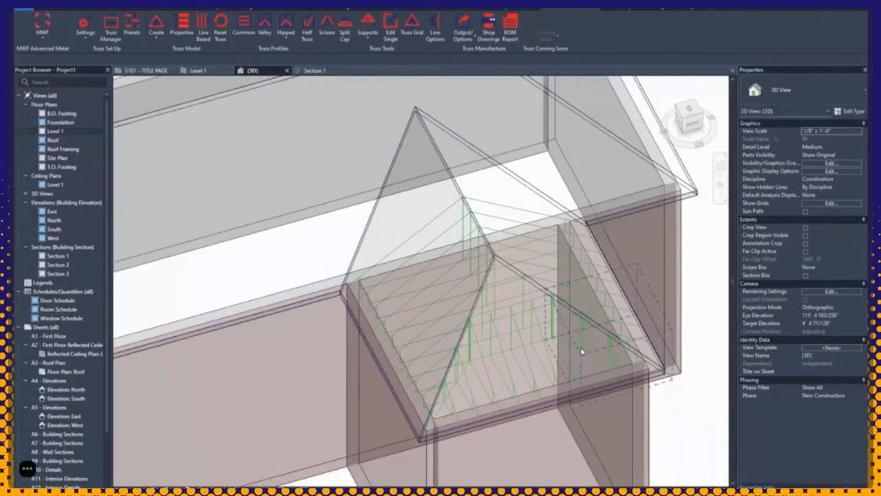
{"action": "scroll", "coordinate": [581, 347], "scroll_direction": "up", "scroll_amount": 2}
{"action": "scroll", "coordinate": [581, 352], "scroll_direction": "up", "scroll_amount": 2}
{"action": "scroll", "coordinate": [582, 351], "scroll_direction": "down", "scroll_amount": 3}
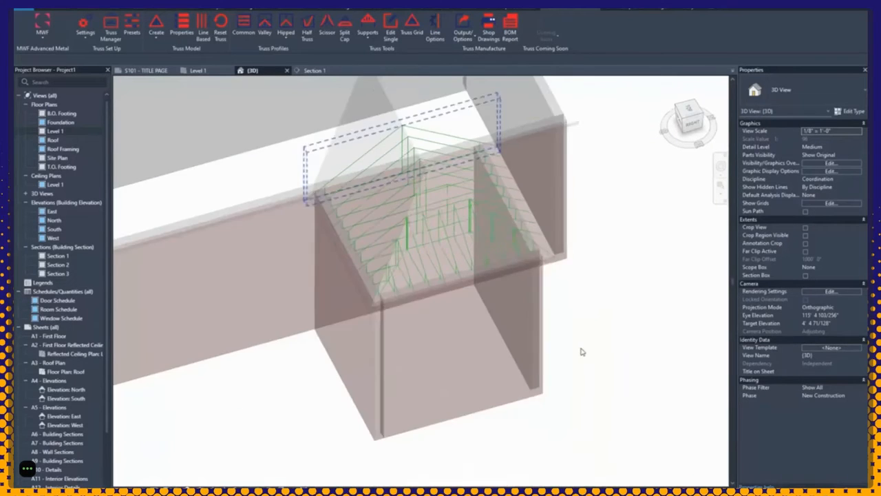
{"action": "middle_click_drag", "start_coordinate": [578, 349], "coordinate": [568, 398]}
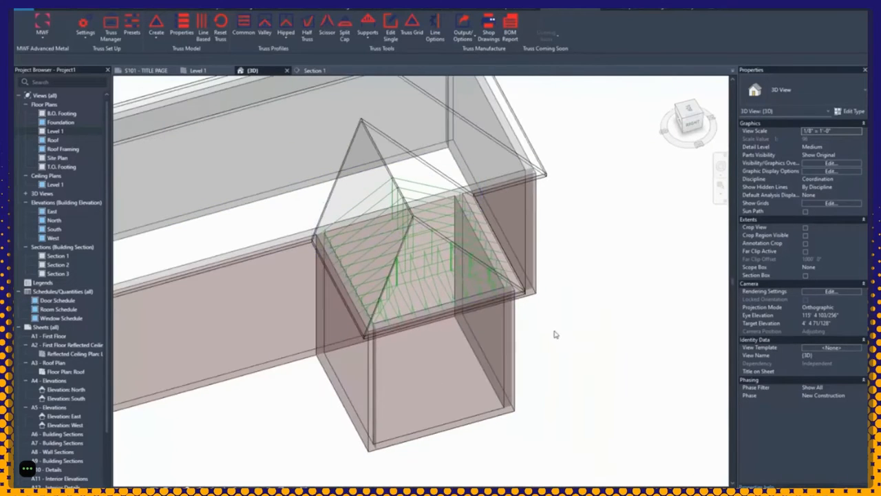
Step: Run Auto Truss Connections on the roof, walls and trusses with 0' 3" lateral and 0' 6" elevation tolerances
{"action": "left_click_drag", "start_coordinate": [576, 296], "coordinate": [320, 215]}
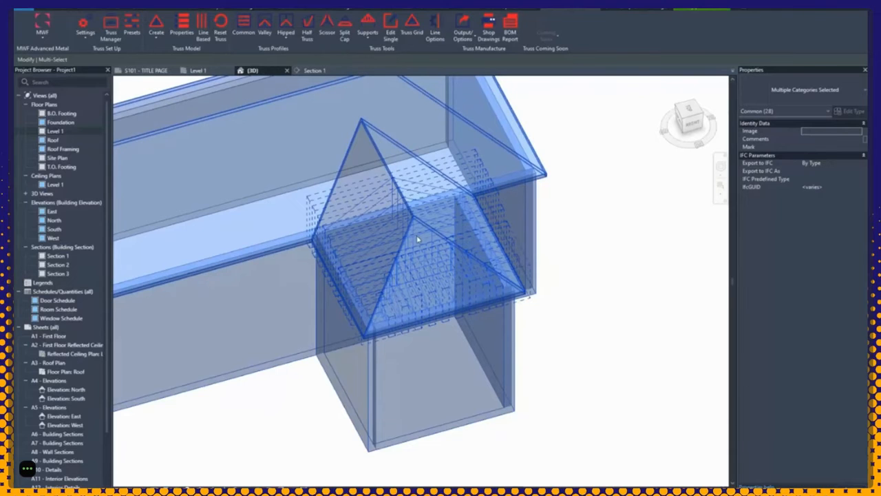
{"action": "left_click", "coordinate": [366, 38]}
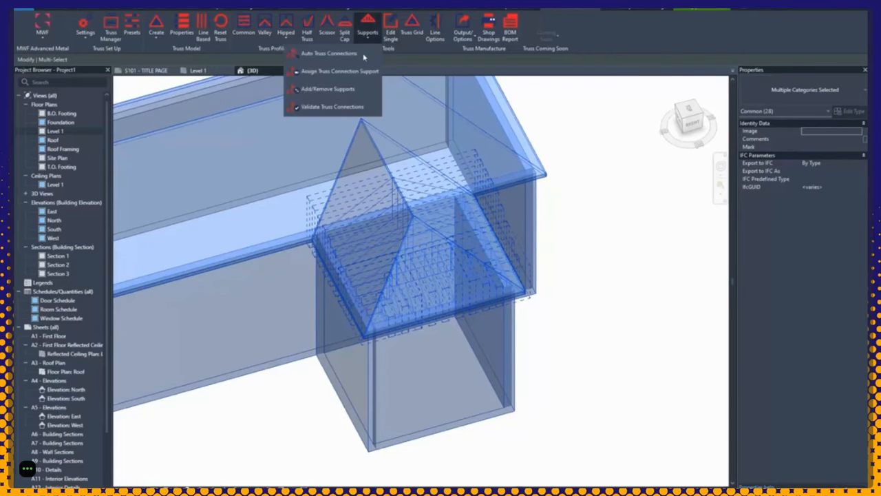
{"action": "left_click", "coordinate": [364, 57]}
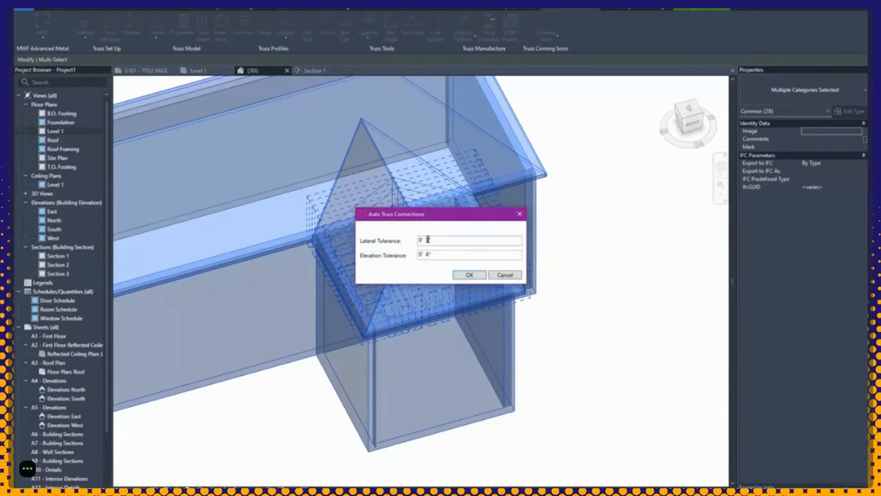
{"action": "left_click", "coordinate": [428, 254]}
{"action": "left_click", "coordinate": [482, 276]}
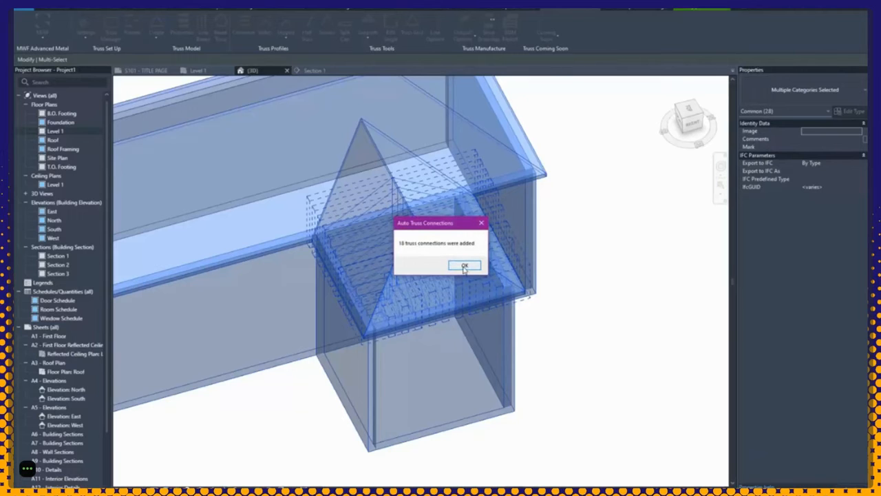
{"action": "left_click", "coordinate": [465, 266]}
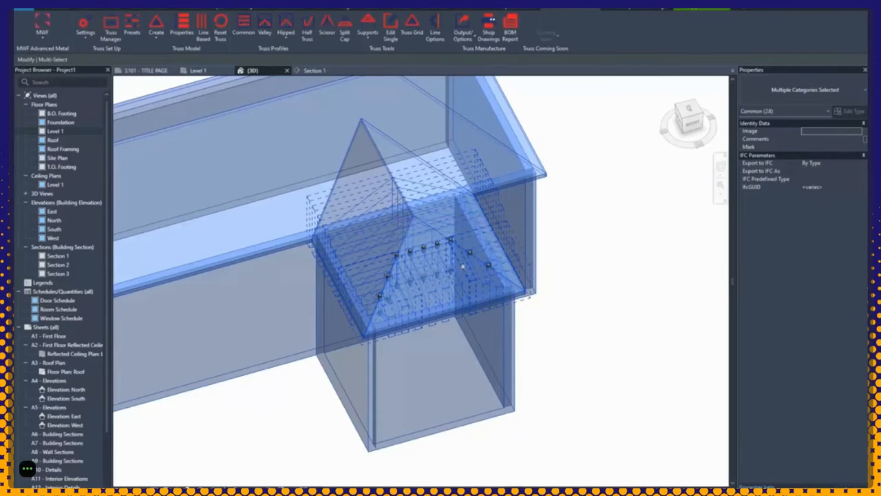
{"action": "scroll", "coordinate": [494, 270], "scroll_direction": "up", "scroll_amount": 4}
{"action": "left_click", "coordinate": [699, 248]}
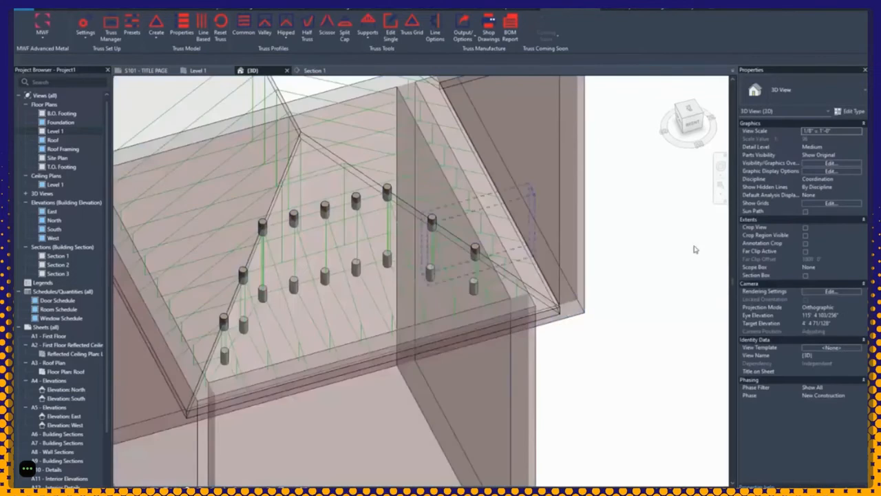
{"action": "scroll", "coordinate": [482, 259], "scroll_direction": "up", "scroll_amount": 3}
{"action": "scroll", "coordinate": [476, 249], "scroll_direction": "up", "scroll_amount": 5}
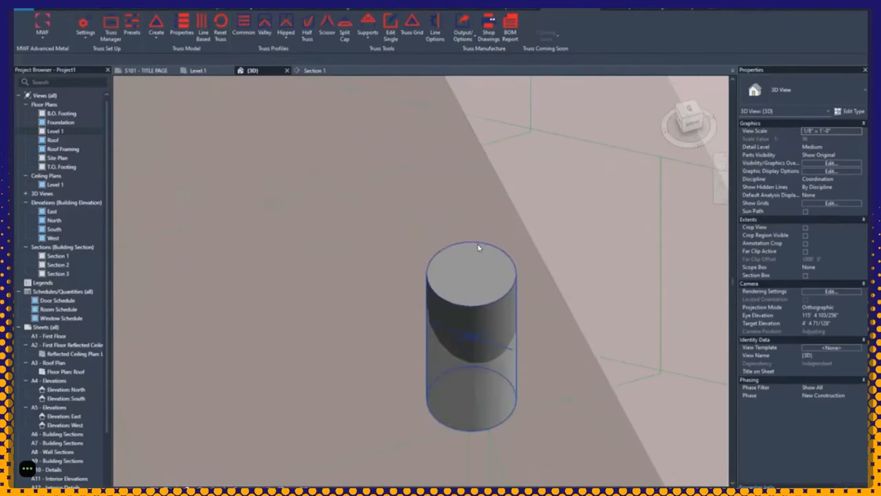
{"action": "left_click", "coordinate": [483, 310]}
{"action": "scroll", "coordinate": [497, 344], "scroll_direction": "down", "scroll_amount": 2}
{"action": "middle_click_drag", "start_coordinate": [501, 353], "coordinate": [393, 416], "text": "shift"}
{"action": "scroll", "coordinate": [391, 416], "scroll_direction": "up", "scroll_amount": 1}
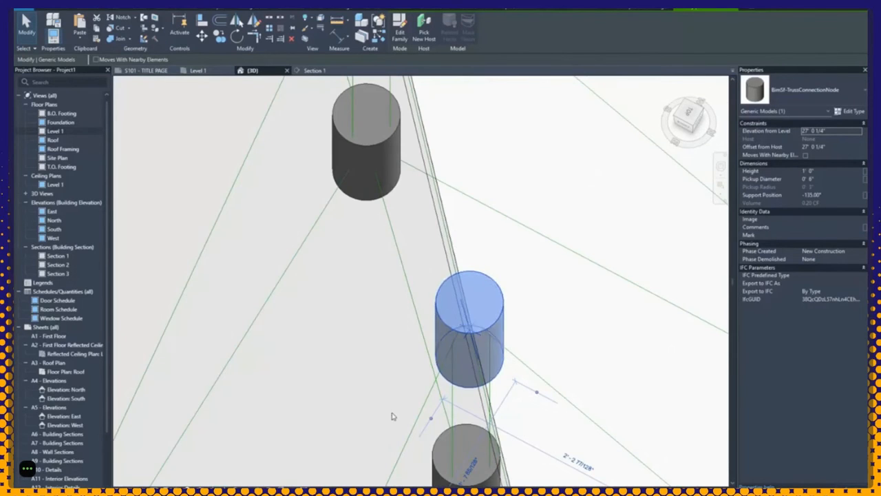
{"action": "scroll", "coordinate": [391, 416], "scroll_direction": "down", "scroll_amount": 2}
{"action": "middle_click_drag", "start_coordinate": [393, 415], "coordinate": [504, 425], "text": "shift"}
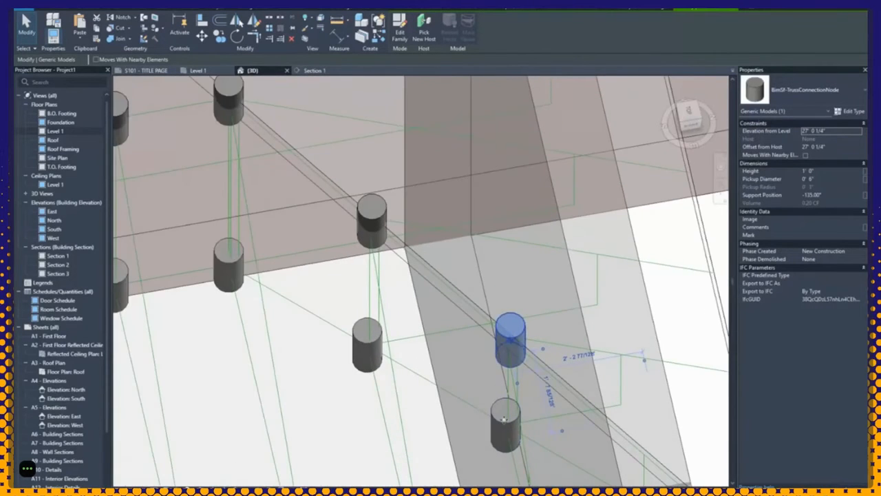
{"action": "scroll", "coordinate": [506, 341], "scroll_direction": "up", "scroll_amount": 3}
{"action": "scroll", "coordinate": [528, 358], "scroll_direction": "down", "scroll_amount": 3}
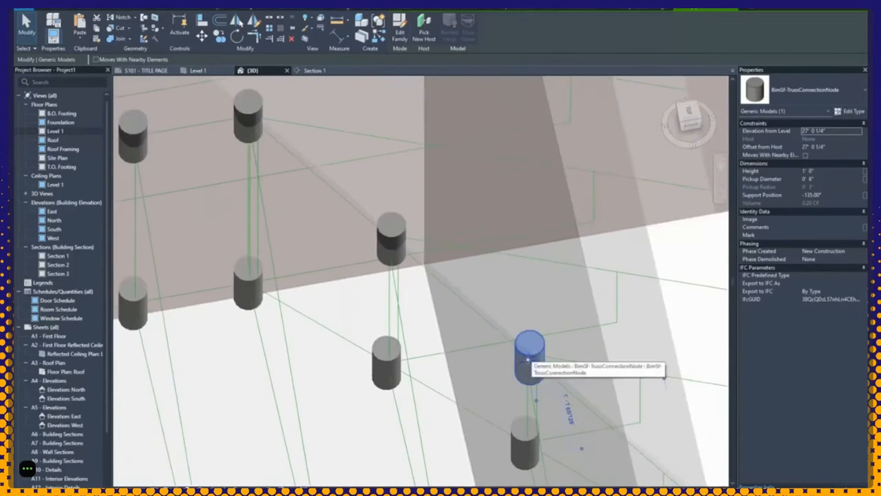
{"action": "scroll", "coordinate": [529, 362], "scroll_direction": "down", "scroll_amount": 5}
{"action": "scroll", "coordinate": [530, 363], "scroll_direction": "up", "scroll_amount": 4}
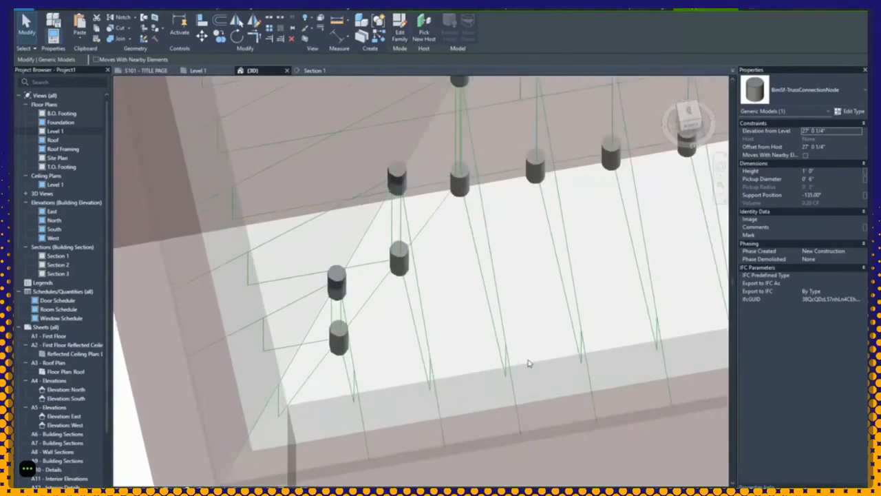
{"action": "scroll", "coordinate": [516, 351], "scroll_direction": "up", "scroll_amount": 4}
{"action": "left_click", "coordinate": [420, 286]}
{"action": "scroll", "coordinate": [420, 286], "scroll_direction": "down", "scroll_amount": 1}
{"action": "scroll", "coordinate": [420, 286], "scroll_direction": "up", "scroll_amount": 3}
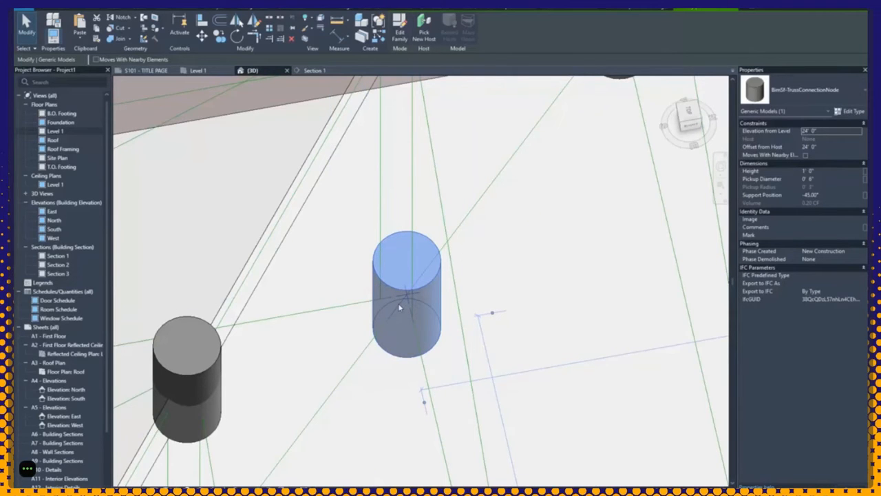
{"action": "scroll", "coordinate": [398, 307], "scroll_direction": "down", "scroll_amount": 9}
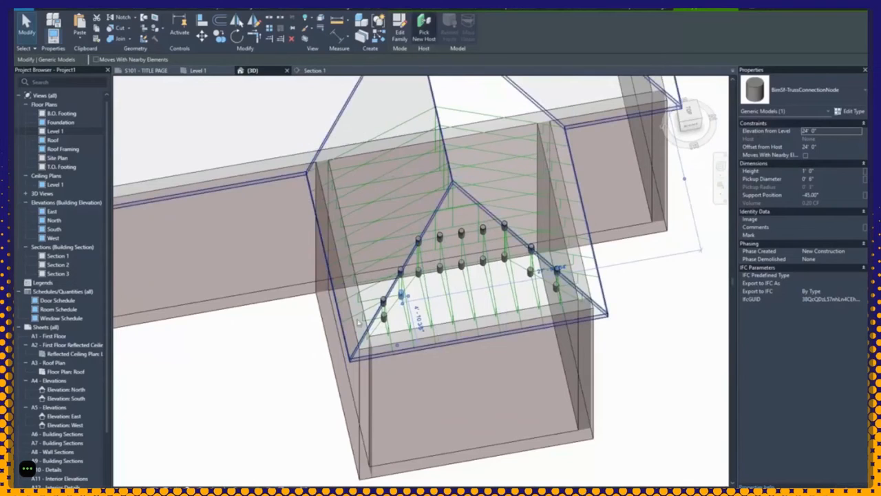
{"action": "left_click", "coordinate": [270, 356]}
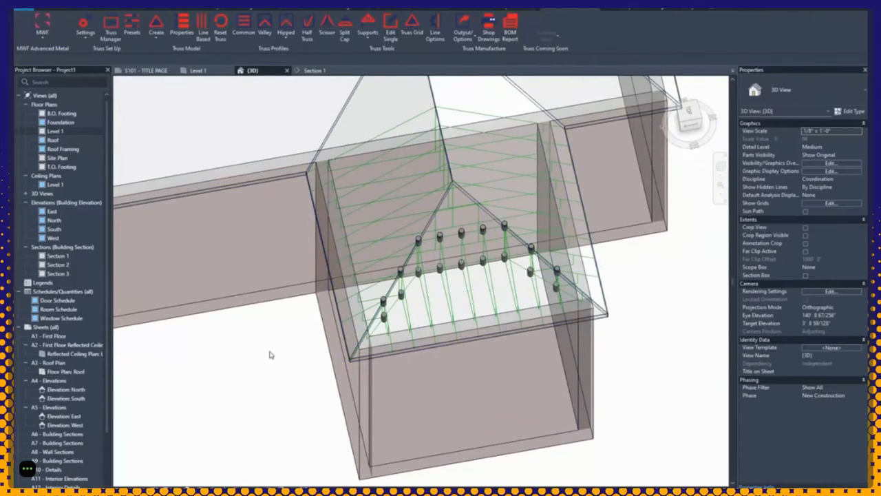
{"action": "scroll", "coordinate": [402, 239], "scroll_direction": "down", "scroll_amount": 3}
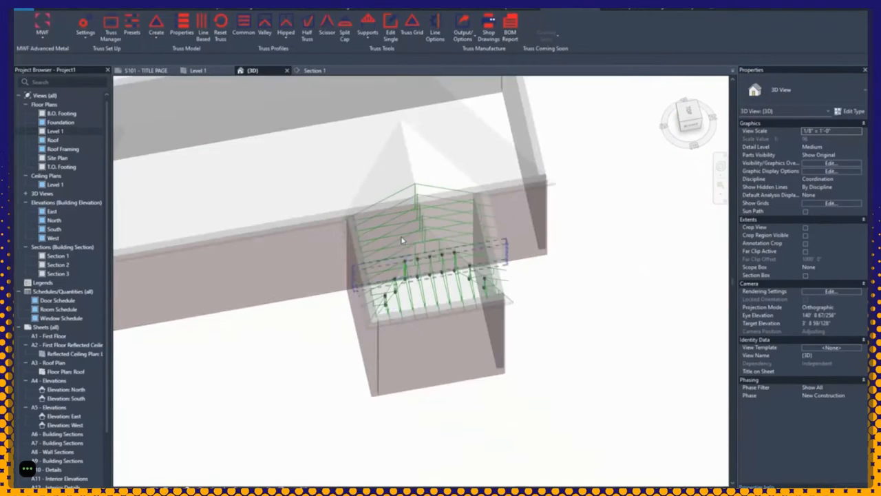
{"action": "middle_click_drag", "start_coordinate": [403, 240], "coordinate": [443, 244]}
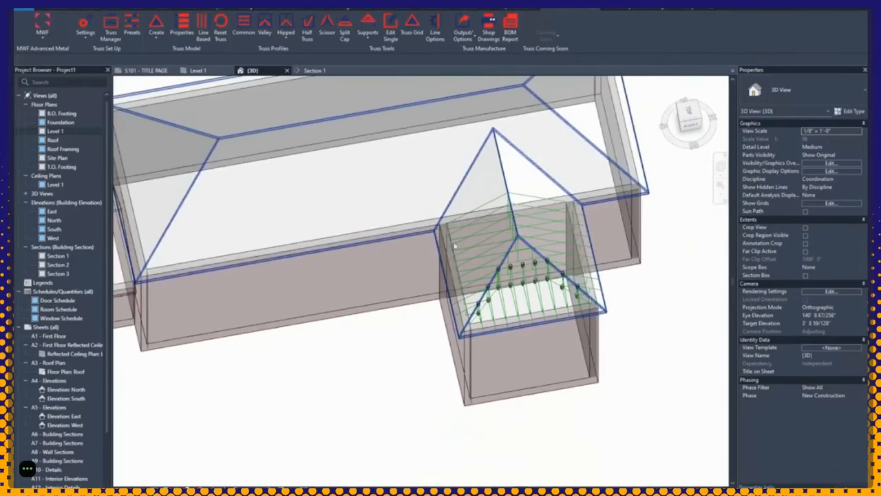
{"action": "scroll", "coordinate": [493, 248], "scroll_direction": "up", "scroll_amount": 3}
{"action": "scroll", "coordinate": [495, 248], "scroll_direction": "down", "scroll_amount": 2}
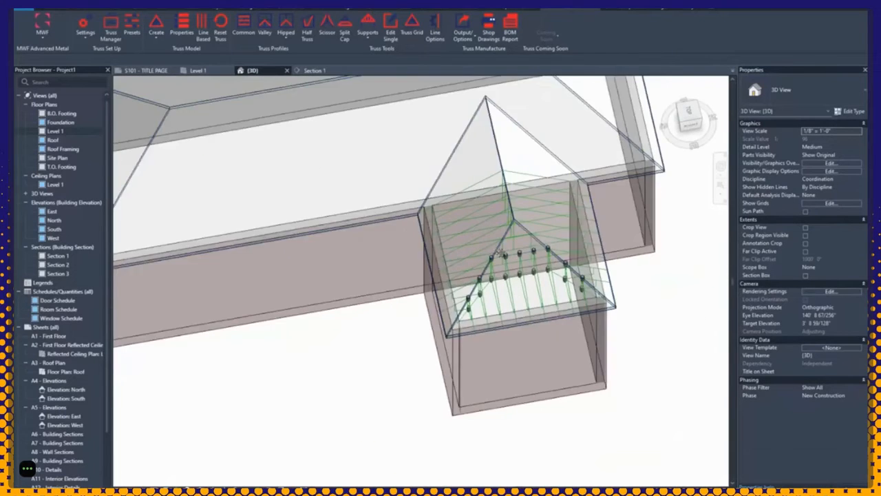
{"action": "scroll", "coordinate": [493, 249], "scroll_direction": "up", "scroll_amount": 4}
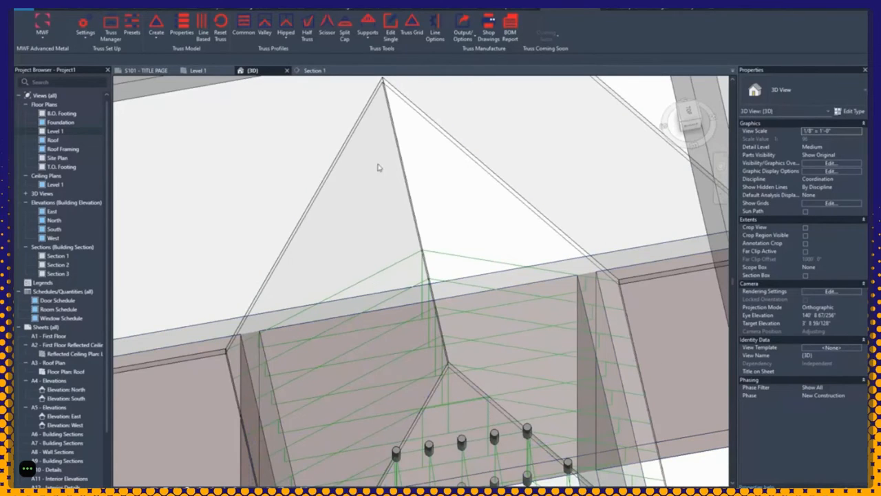
Step: Start valley truss placement on the dormer roof and pick the main roof's ridgeline
{"action": "left_click", "coordinate": [396, 135]}
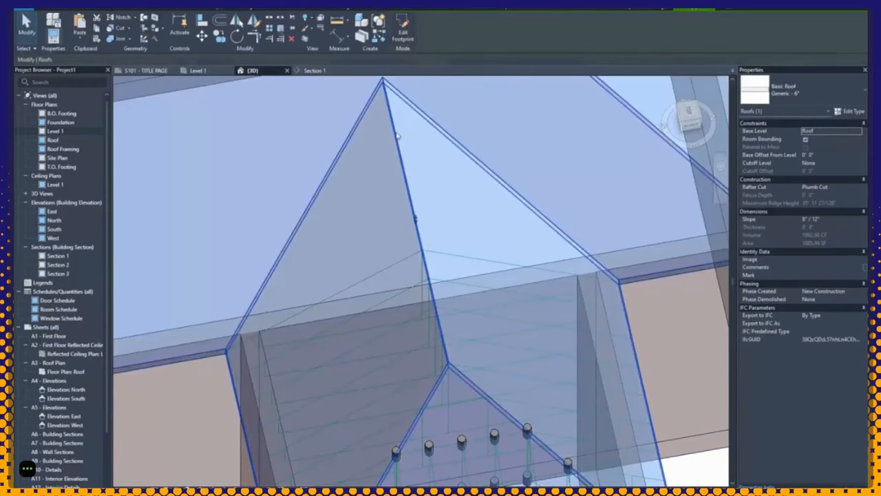
{"action": "left_click", "coordinate": [570, 10]}
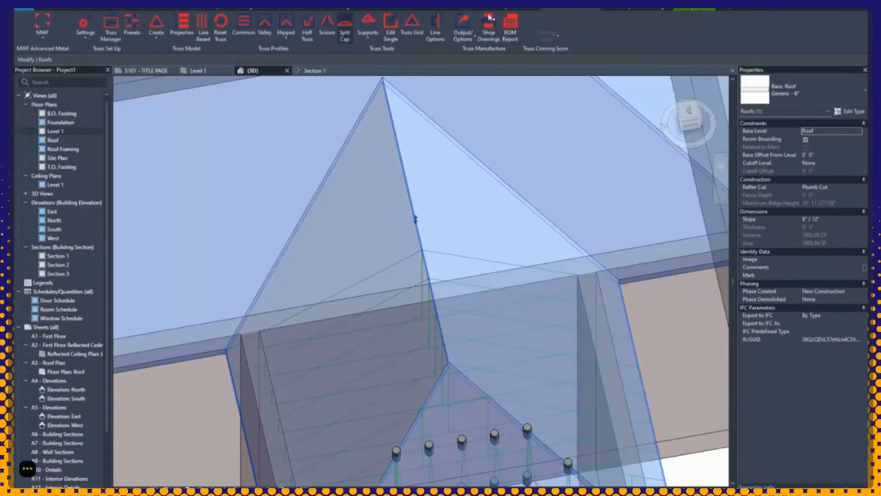
{"action": "left_click", "coordinate": [263, 27]}
{"action": "left_click", "coordinate": [387, 203]}
{"action": "middle_click_drag", "start_coordinate": [400, 249], "coordinate": [355, 261], "text": "shift"}
{"action": "left_click", "coordinate": [326, 275]}
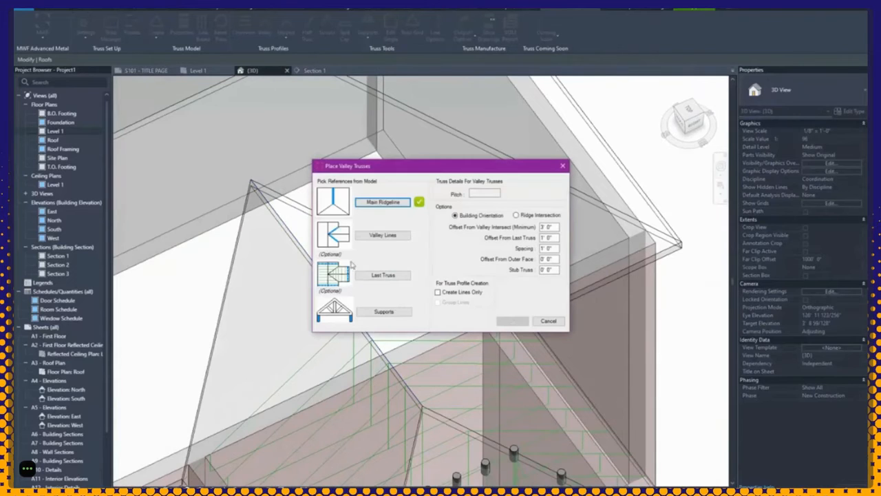
Step: Pick the dormer's left and right valley lines from the apex
{"action": "left_click", "coordinate": [391, 241]}
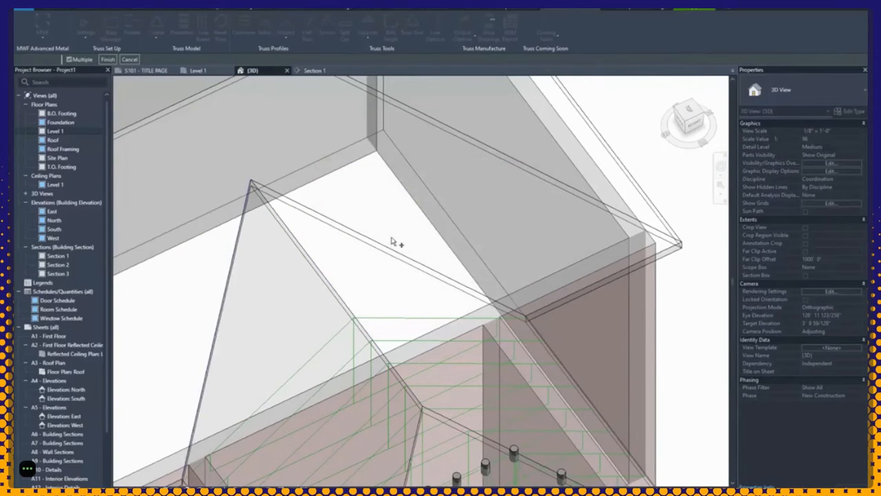
{"action": "middle_click_drag", "start_coordinate": [389, 240], "coordinate": [295, 187], "text": "shift"}
{"action": "left_click", "coordinate": [286, 179]}
{"action": "left_click", "coordinate": [326, 173]}
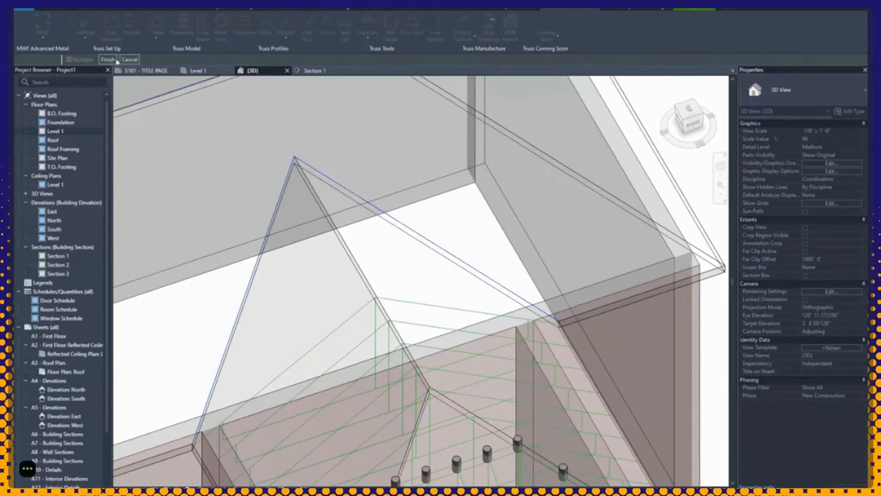
{"action": "left_click", "coordinate": [115, 60]}
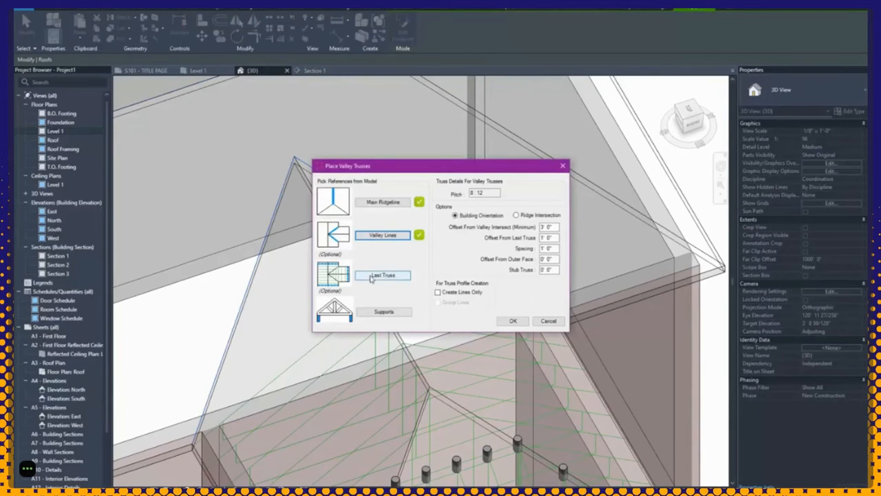
Step: Pick the dormer's last truss and measure offsets from the ridge intersection
{"action": "left_click", "coordinate": [370, 277]}
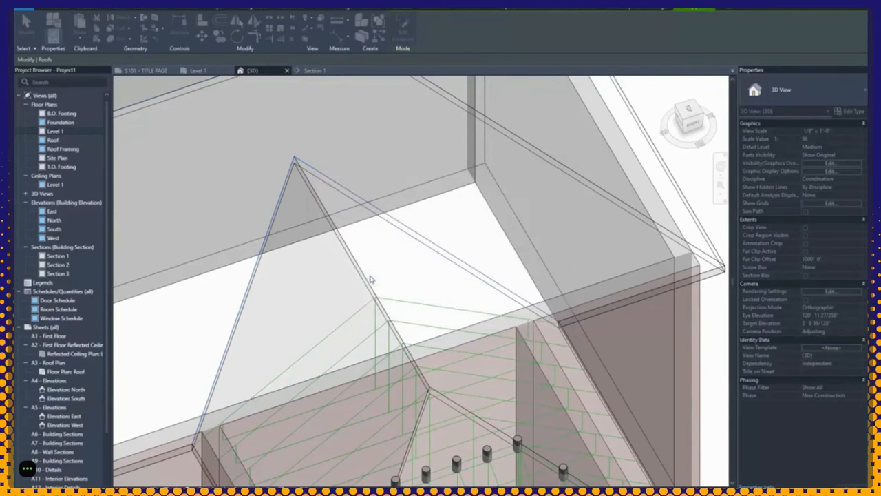
{"action": "left_click", "coordinate": [346, 326]}
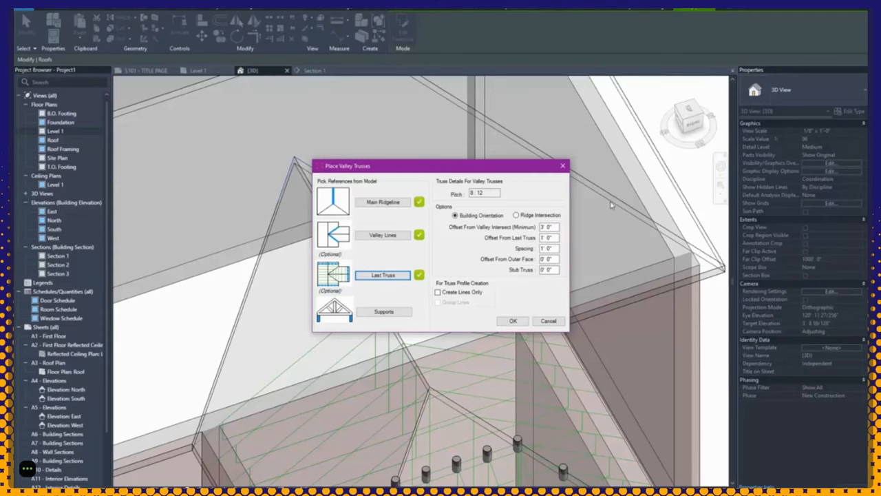
{"action": "left_click", "coordinate": [473, 193]}
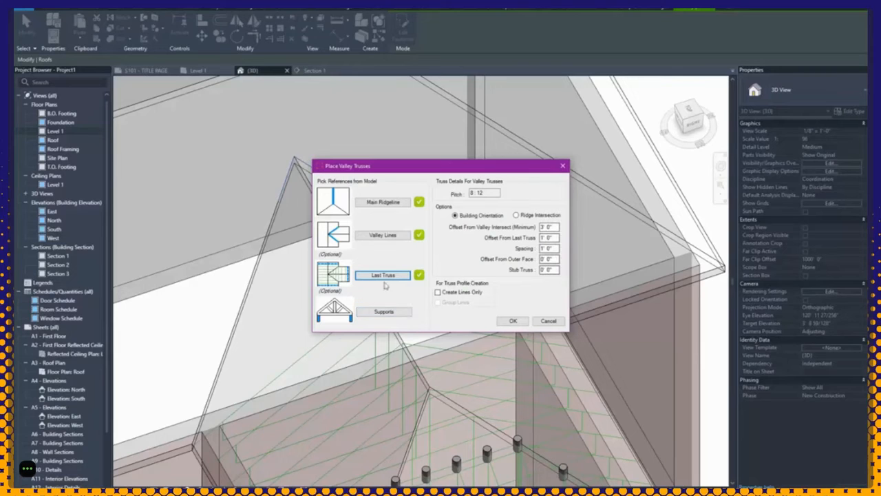
{"action": "left_click", "coordinate": [541, 217]}
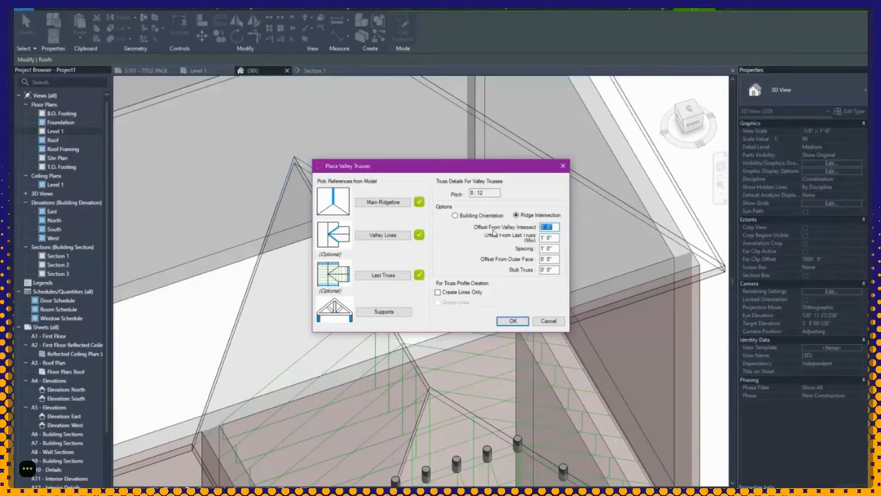
Step: Set valley-intersect offset, last-truss offset and spacing to 2', outer-face offset to 2", and place the trusses
{"action": "type", "text": "2"}
{"action": "key", "text": "Tab"}
{"action": "left_click_drag", "start_coordinate": [558, 226], "coordinate": [534, 227]}
{"action": "left_click", "coordinate": [556, 227]}
{"action": "left_click", "coordinate": [543, 238]}
{"action": "left_click_drag", "start_coordinate": [543, 238], "coordinate": [540, 239]}
{"action": "type", "text": "2"}
{"action": "left_click_drag", "start_coordinate": [545, 248], "coordinate": [541, 249]}
{"action": "type", "text": "2"}
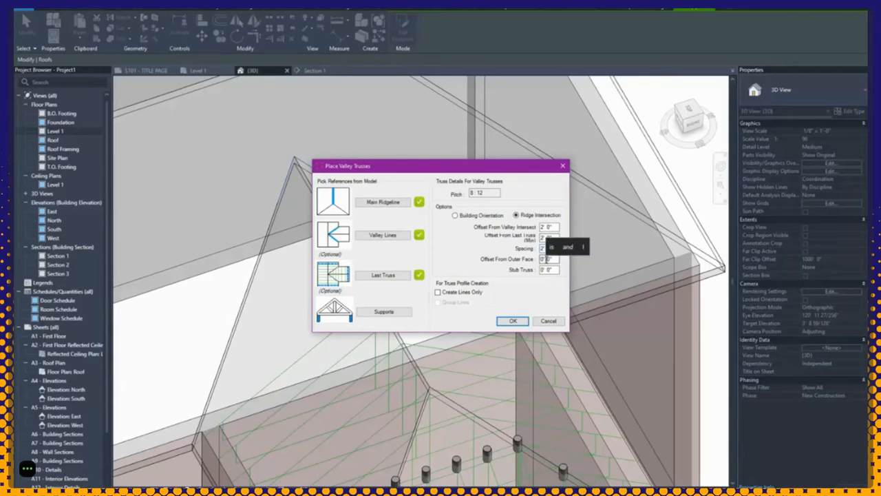
{"action": "left_click", "coordinate": [551, 259]}
{"action": "left_click_drag", "start_coordinate": [550, 259], "coordinate": [547, 259]}
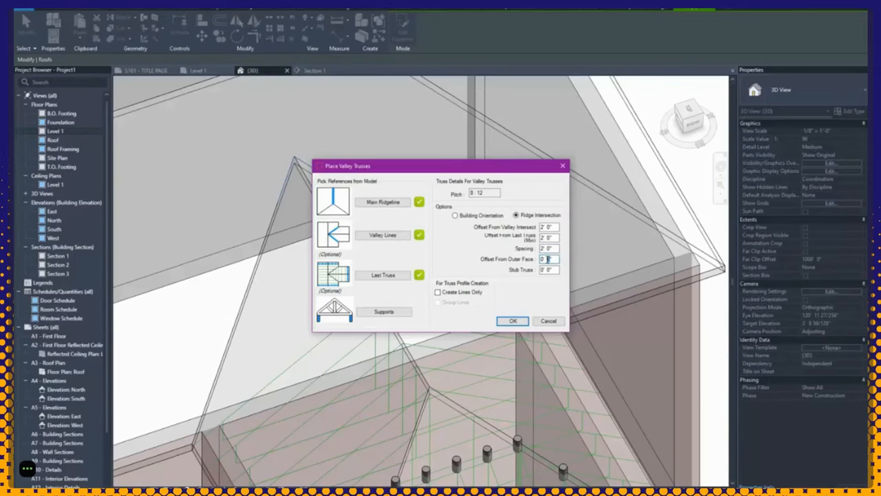
{"action": "type", "text": "2"}
{"action": "left_click", "coordinate": [498, 320]}
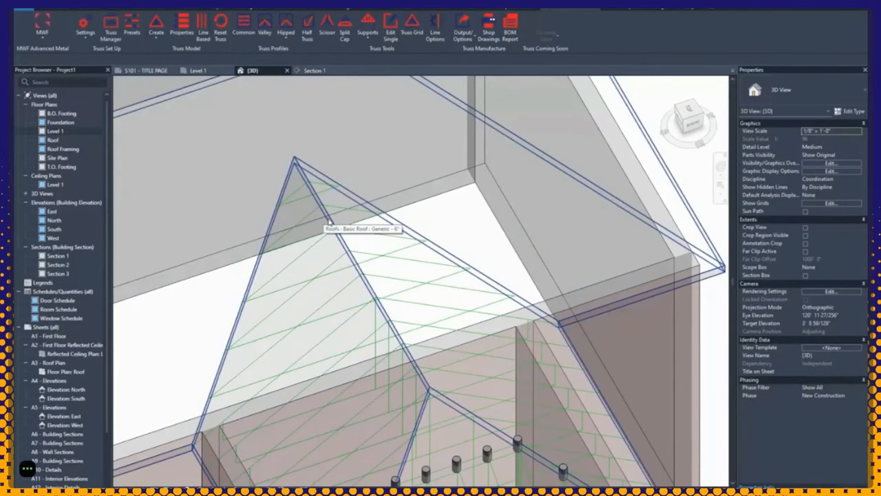
Step: Select the long main roof and start jack truss placement with Half Truss
{"action": "scroll", "coordinate": [329, 222], "scroll_direction": "down", "scroll_amount": 3}
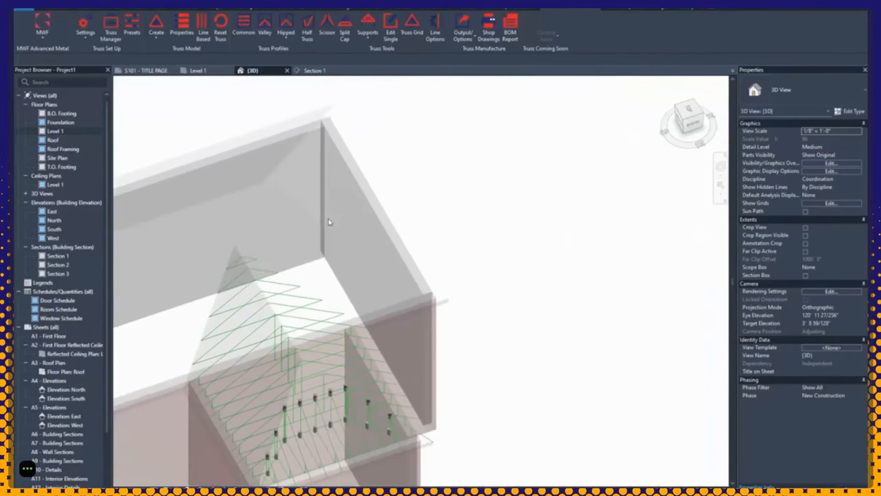
{"action": "scroll", "coordinate": [350, 228], "scroll_direction": "up", "scroll_amount": 4}
{"action": "left_click", "coordinate": [398, 251]}
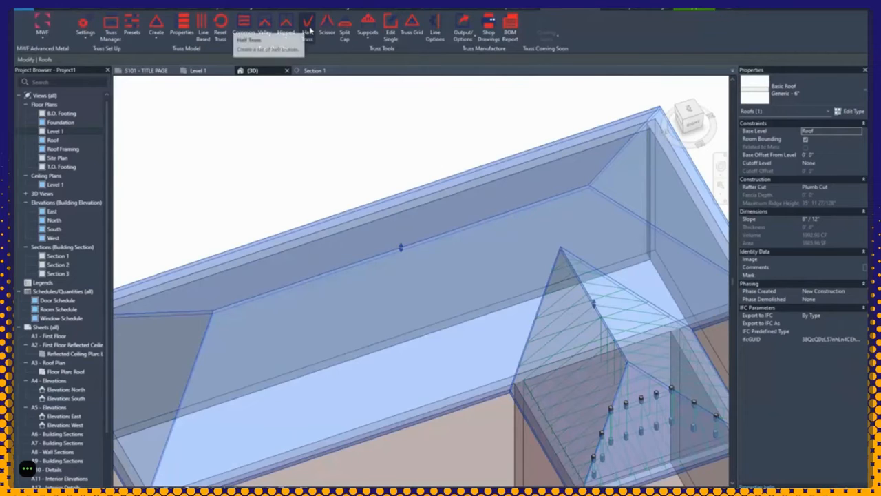
{"action": "left_click", "coordinate": [307, 34]}
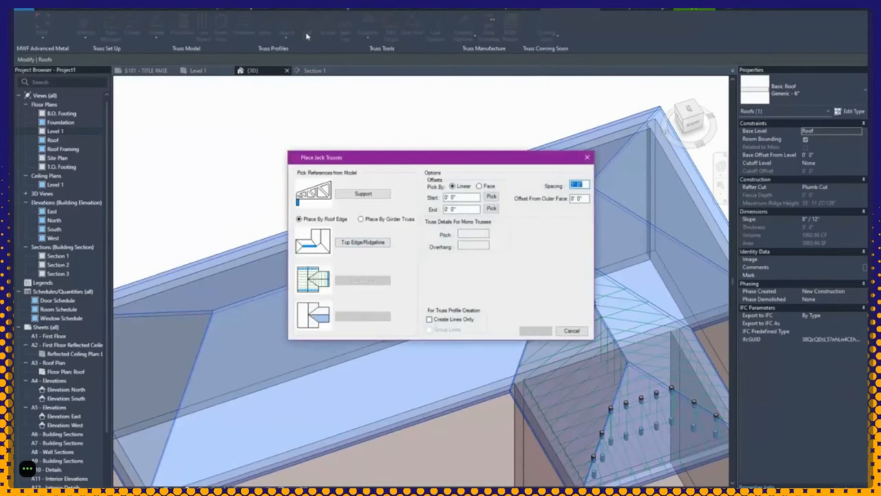
Step: Pick the long wall as support and the long roof's top edge
{"action": "left_click", "coordinate": [371, 195]}
{"action": "left_click", "coordinate": [359, 228]}
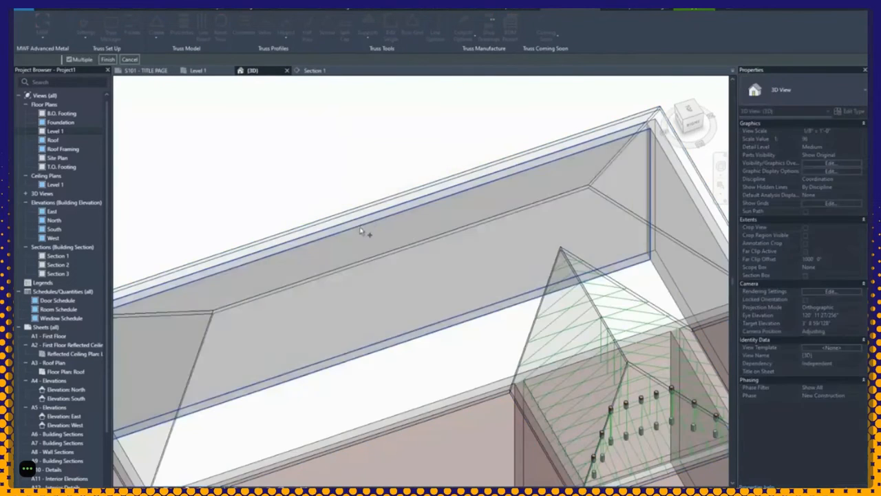
{"action": "left_click", "coordinate": [108, 59]}
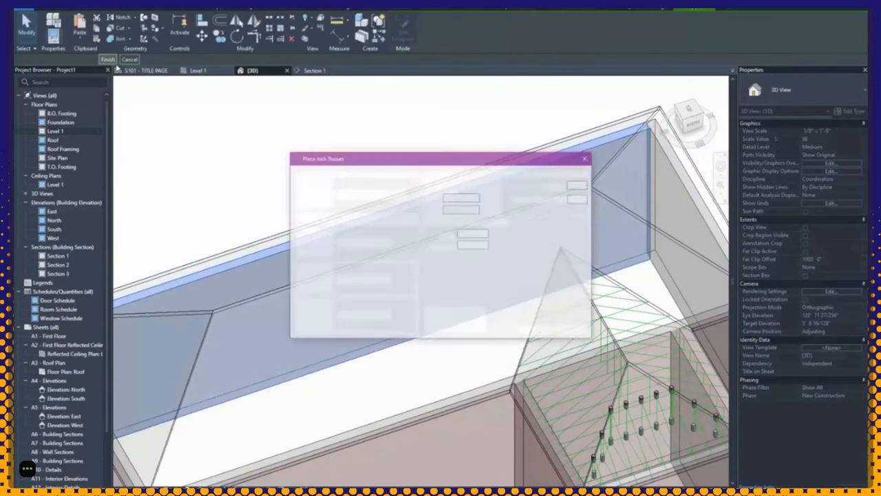
{"action": "left_click", "coordinate": [371, 244]}
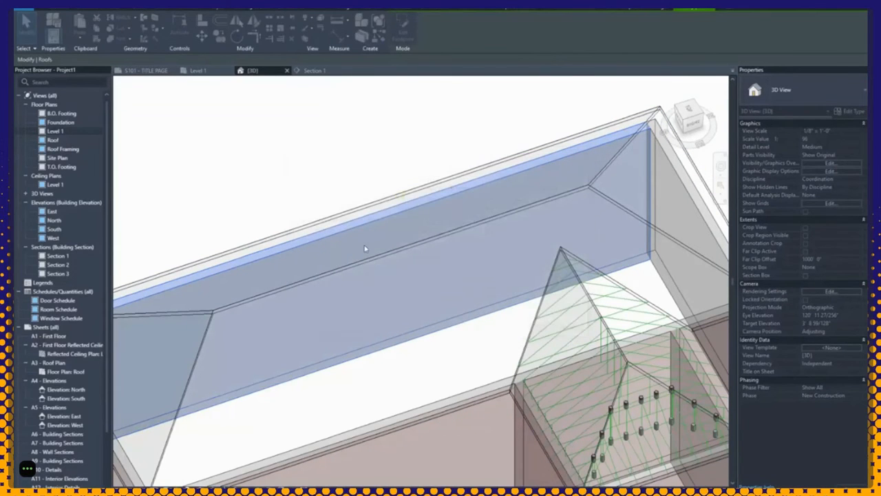
{"action": "left_click", "coordinate": [301, 281]}
{"action": "left_click", "coordinate": [471, 242]}
{"action": "left_click", "coordinate": [465, 259]}
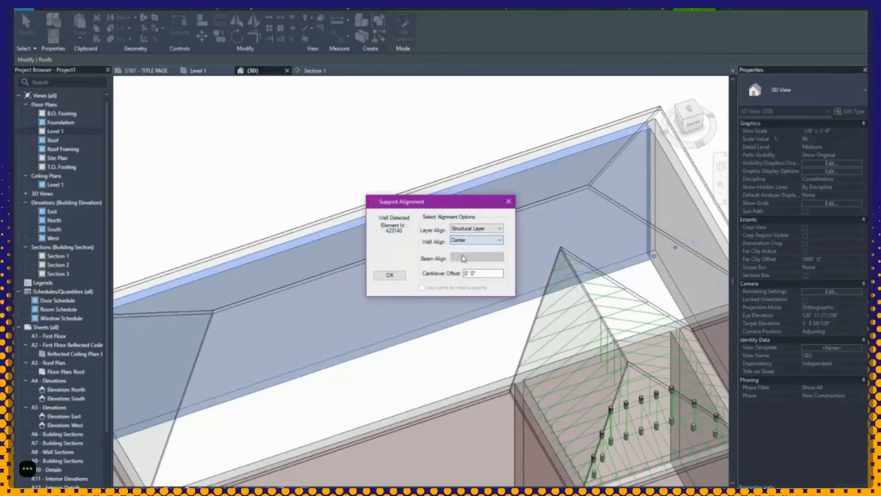
{"action": "left_click", "coordinate": [399, 276]}
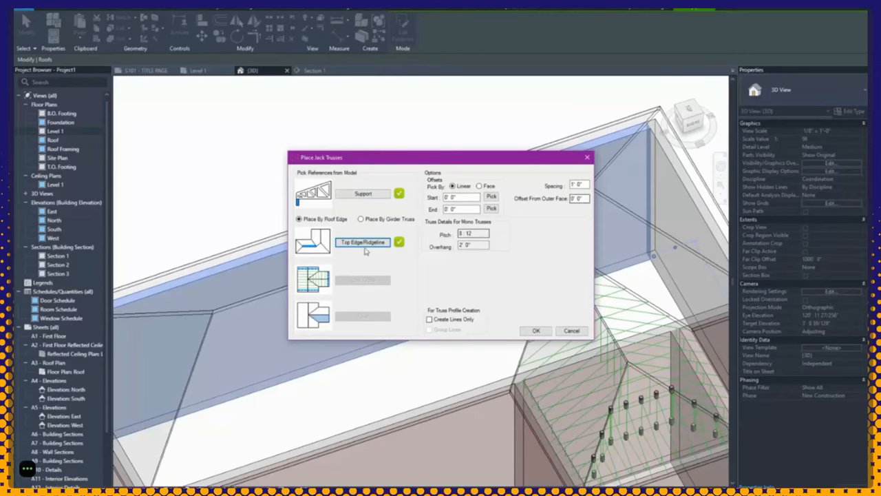
Step: Re-pick the roof's top edge with centre wall alignment and set spacing to 4'
{"action": "left_click", "coordinate": [380, 221]}
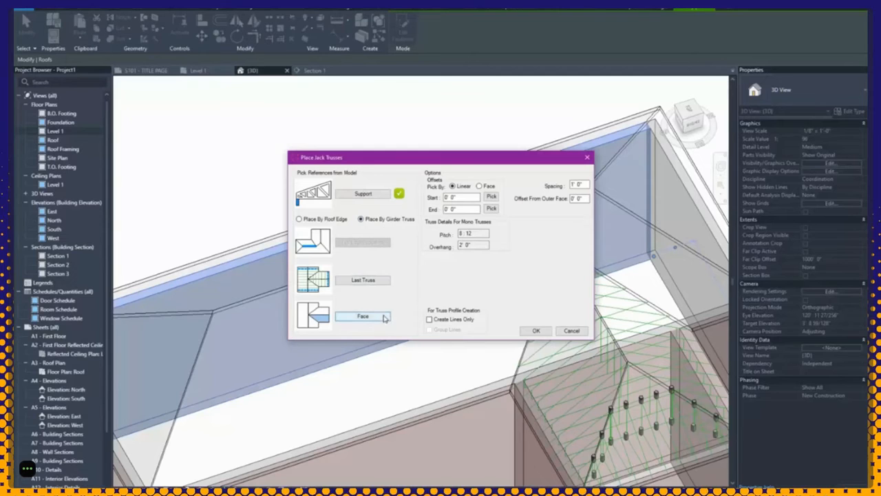
{"action": "left_click", "coordinate": [327, 220]}
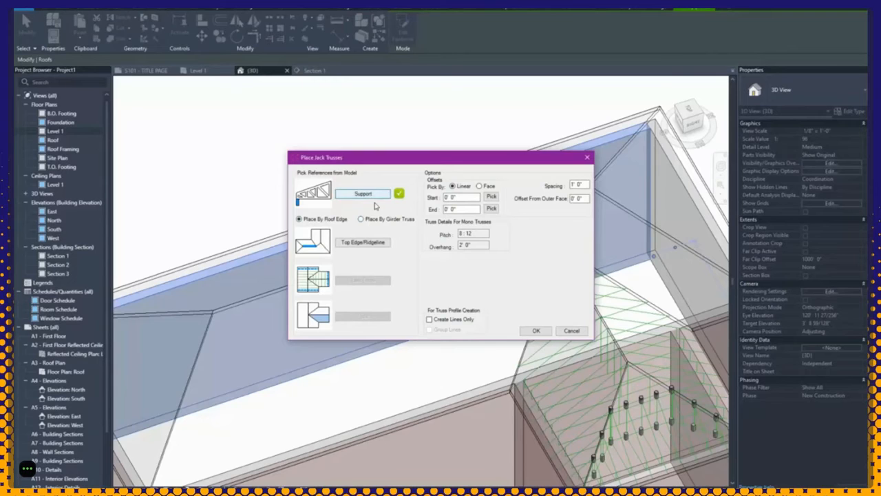
{"action": "left_click", "coordinate": [363, 243]}
{"action": "left_click", "coordinate": [315, 280]}
{"action": "left_click", "coordinate": [463, 241]}
{"action": "left_click", "coordinate": [457, 253]}
{"action": "left_click", "coordinate": [389, 275]}
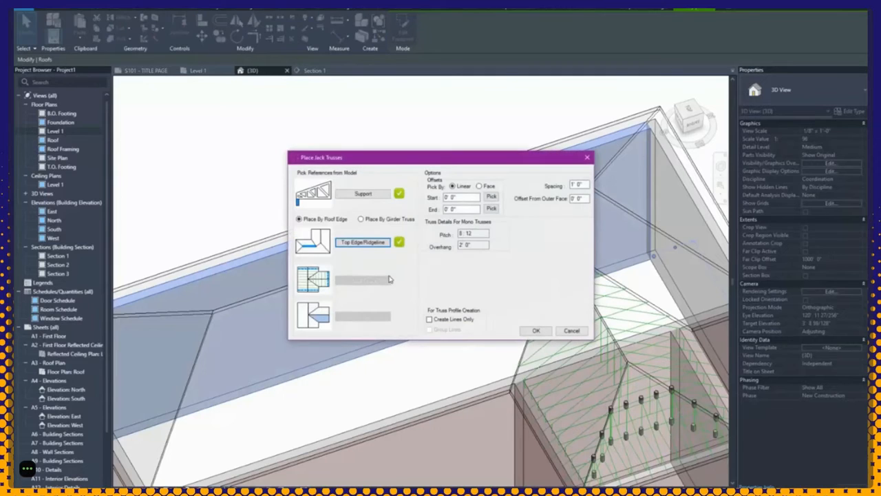
{"action": "left_click", "coordinate": [585, 184]}
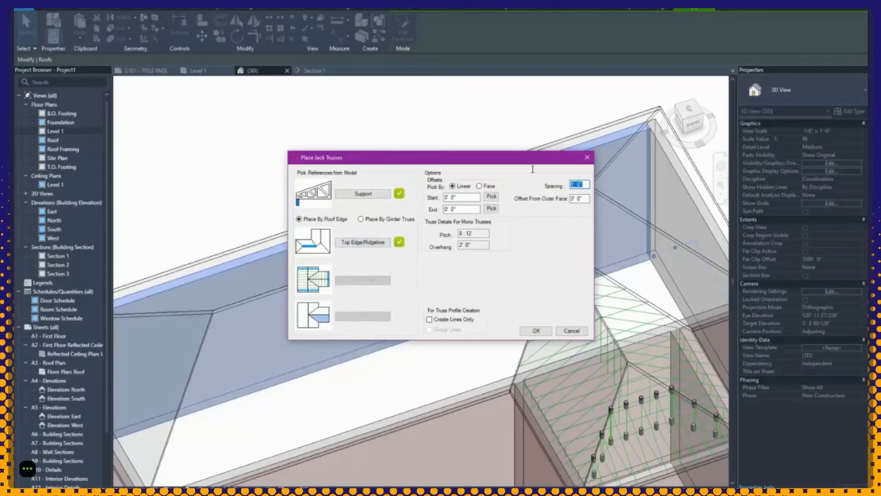
{"action": "type", "text": "4"}
{"action": "left_click", "coordinate": [580, 197]}
Step: Place the jack trusses, then view the whole hipped roof from the top
{"action": "left_click", "coordinate": [534, 330]}
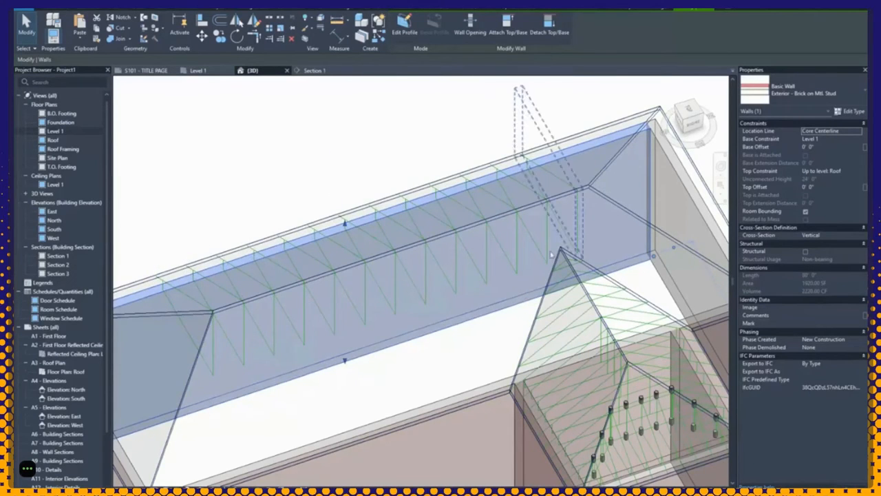
{"action": "scroll", "coordinate": [592, 198], "scroll_direction": "up", "scroll_amount": 2}
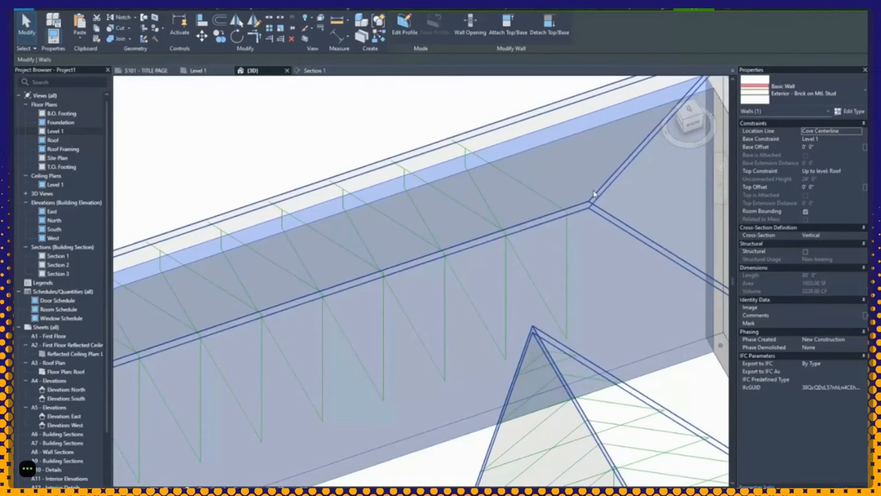
{"action": "left_click", "coordinate": [688, 116]}
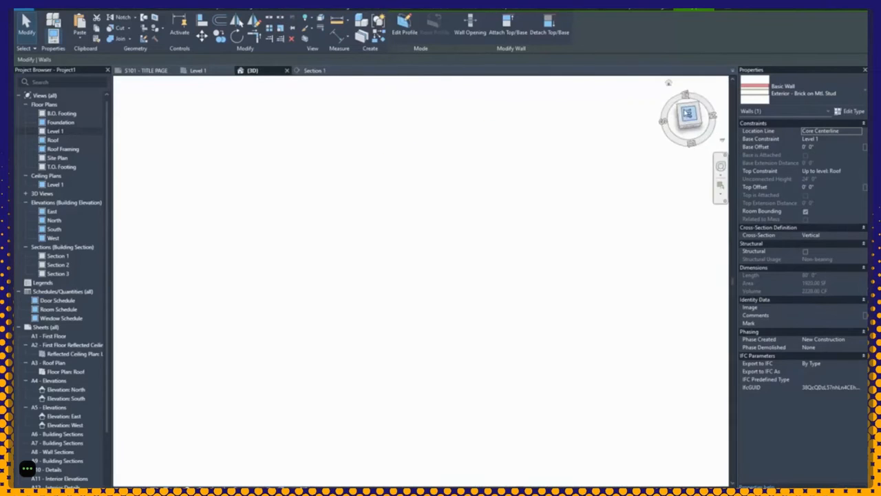
{"action": "left_click", "coordinate": [565, 186]}
{"action": "scroll", "coordinate": [554, 211], "scroll_direction": "up", "scroll_amount": 3}
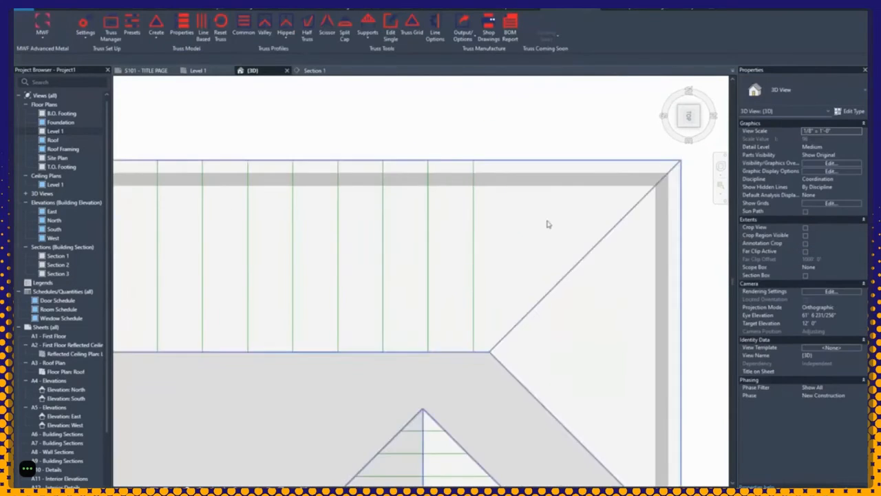
{"action": "scroll", "coordinate": [490, 352], "scroll_direction": "up", "scroll_amount": 2}
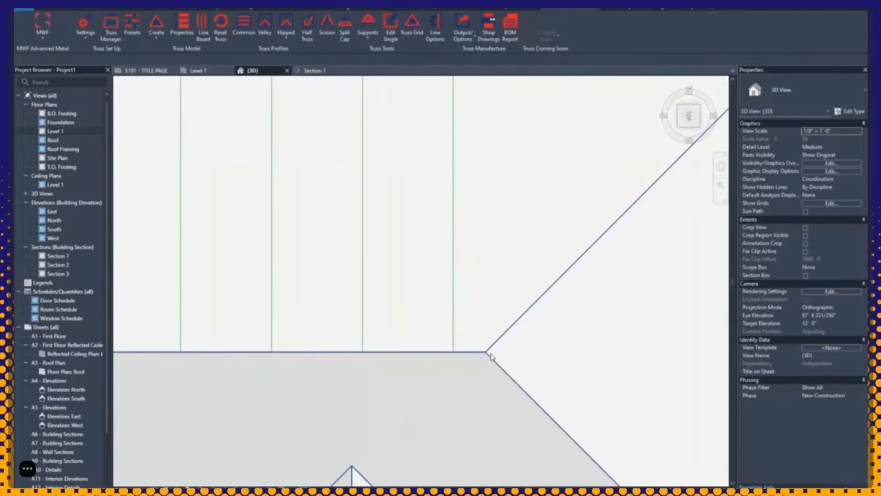
{"action": "scroll", "coordinate": [457, 352], "scroll_direction": "down", "scroll_amount": 3}
{"action": "scroll", "coordinate": [462, 343], "scroll_direction": "down", "scroll_amount": 3}
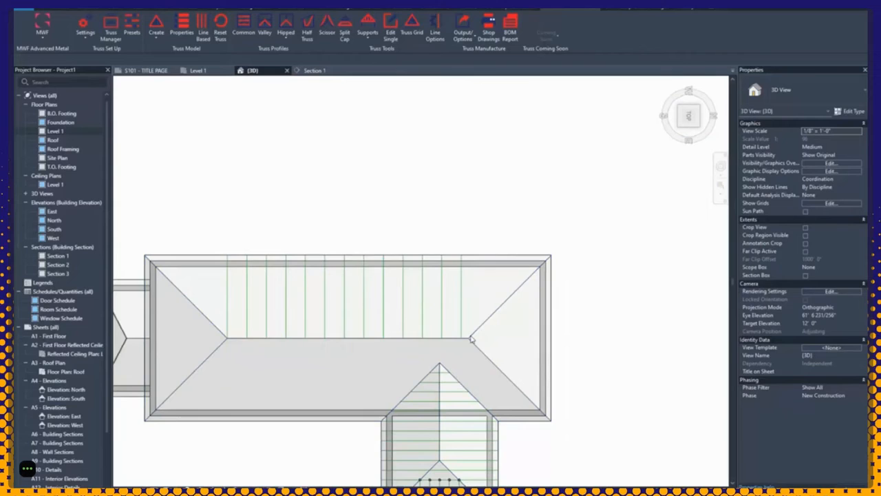
{"action": "middle_click_drag", "start_coordinate": [464, 289], "coordinate": [471, 284]}
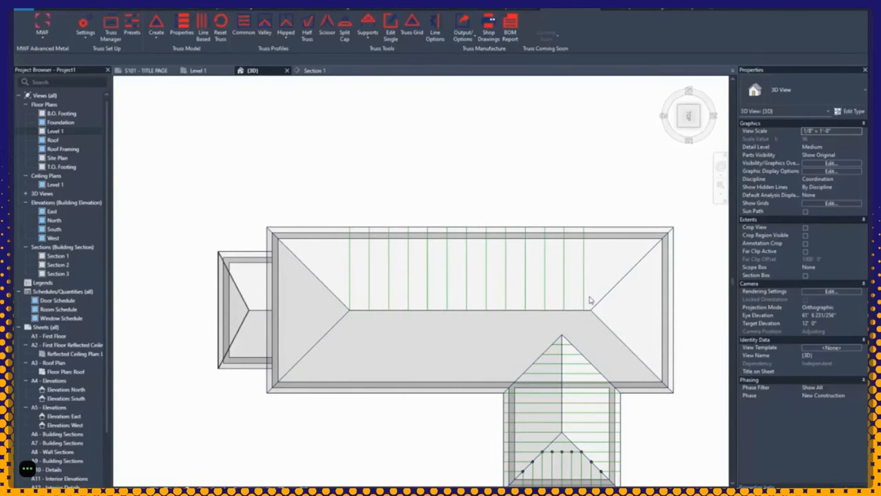
Step: Select the truss envelope model group in an isometric view and open the MWF Create presets
{"action": "left_click", "coordinate": [680, 129]}
{"action": "scroll", "coordinate": [493, 239], "scroll_direction": "up", "scroll_amount": 5}
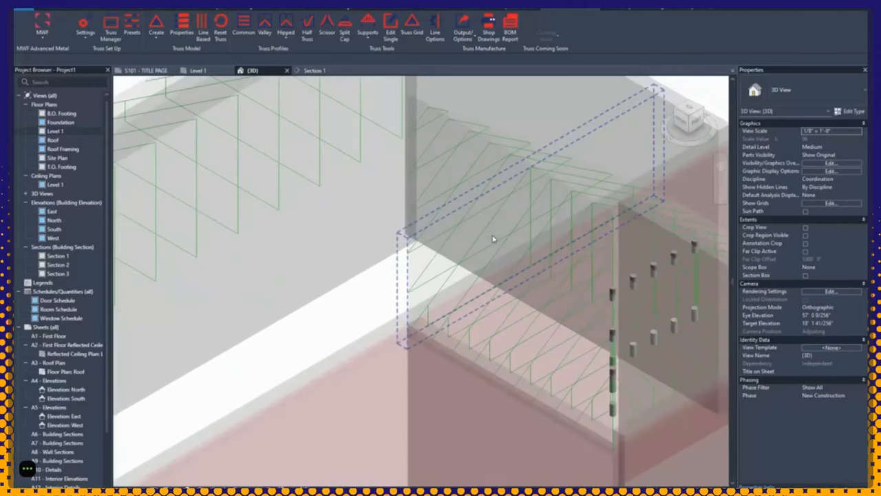
{"action": "left_click", "coordinate": [490, 342]}
{"action": "middle_click_drag", "start_coordinate": [642, 384], "coordinate": [495, 345]}
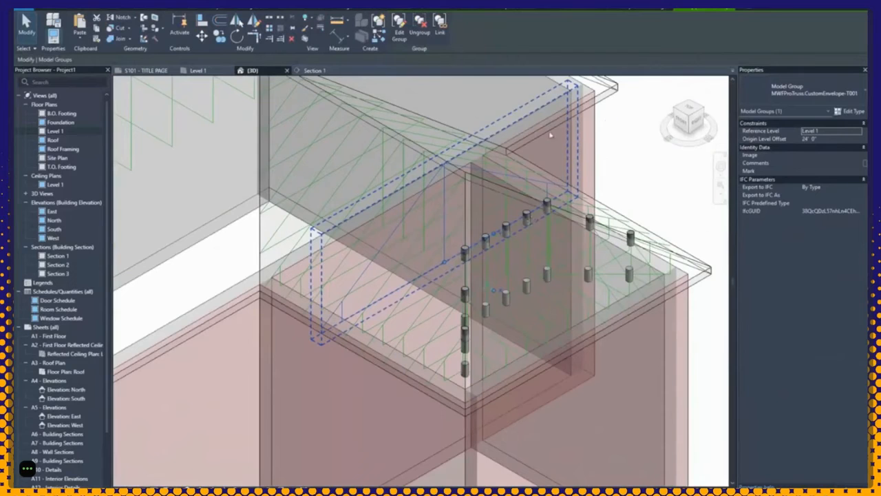
{"action": "left_click", "coordinate": [587, 10]}
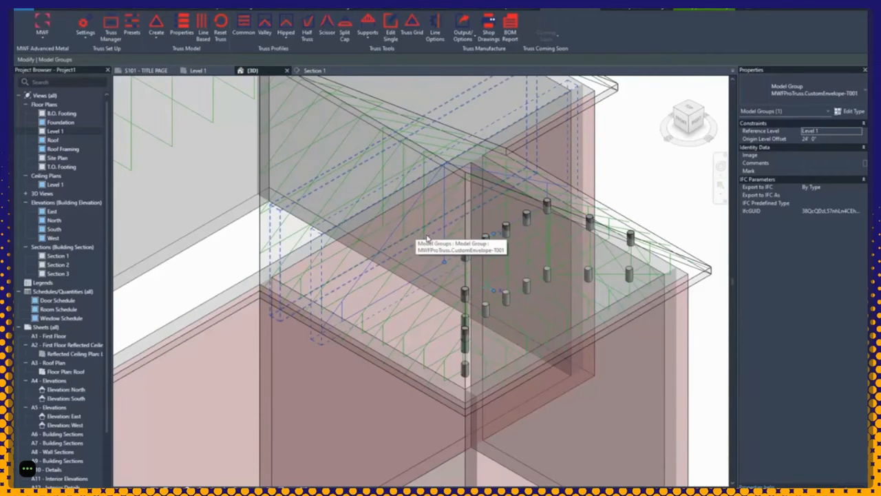
{"action": "left_click", "coordinate": [159, 24]}
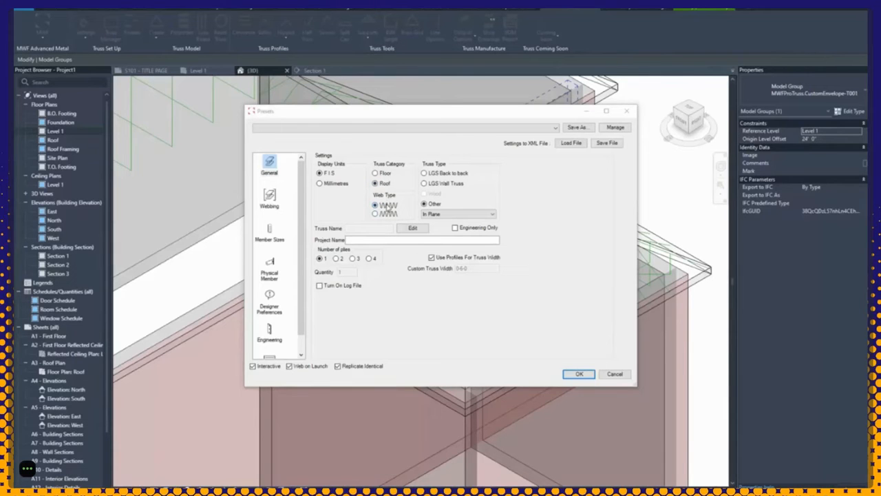
Step: Choose LGS Back to back, keep In Plane, and enter project name RESIDENCE
{"action": "left_click", "coordinate": [448, 173]}
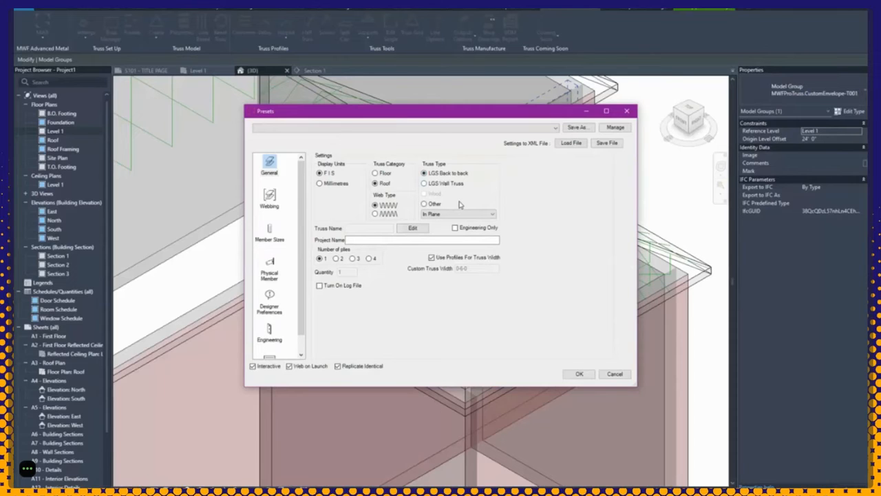
{"action": "left_click", "coordinate": [431, 216]}
{"action": "left_click", "coordinate": [520, 215]}
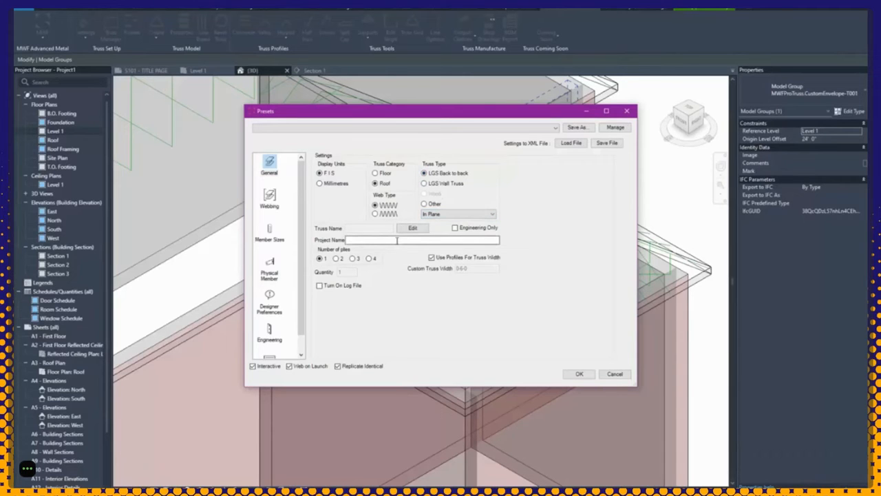
{"action": "left_click", "coordinate": [372, 238]}
{"action": "type", "text": "RES"}
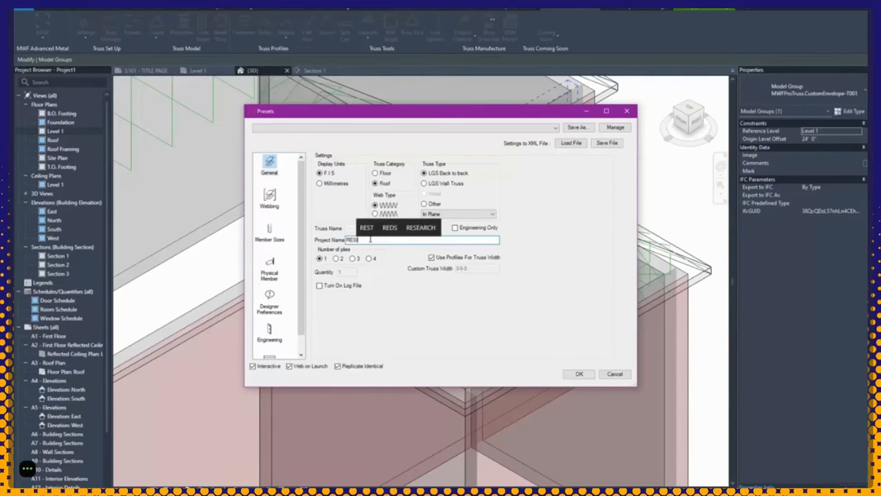
{"action": "type", "text": "IDENCE"}
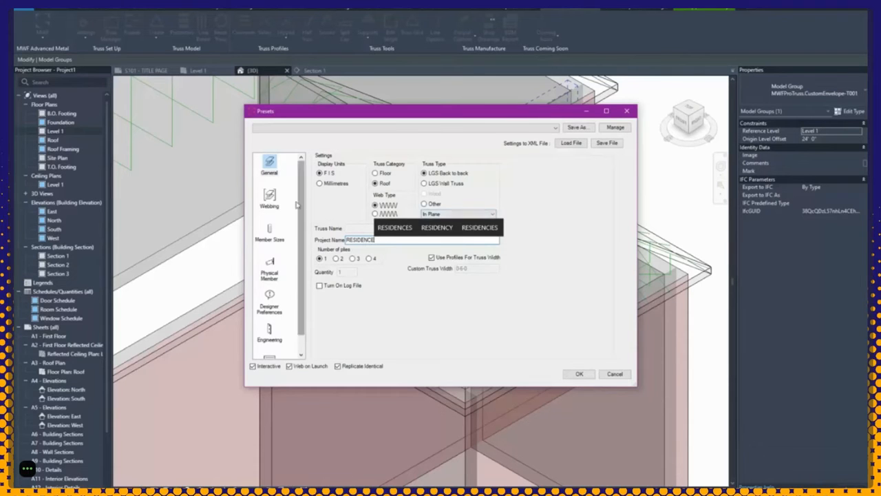
Step: On the Webbing page, keep In Tension diagonals and Equal Intersection verticals
{"action": "left_click", "coordinate": [269, 199]}
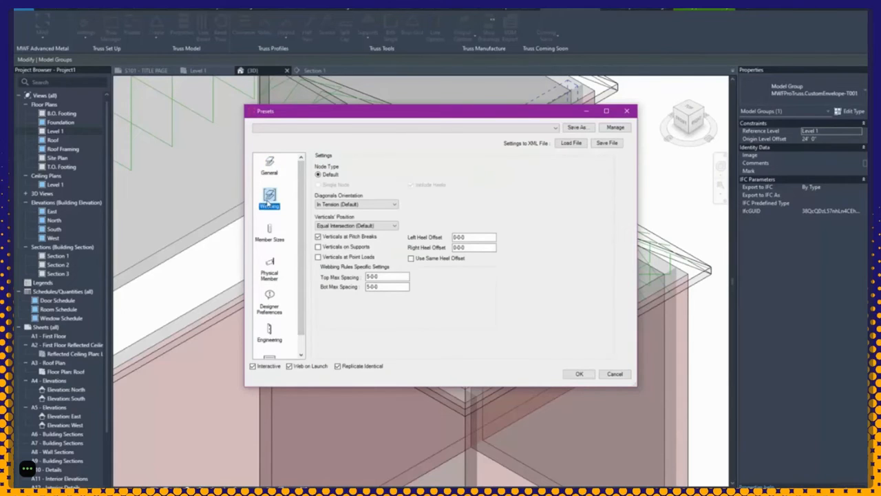
{"action": "left_click", "coordinate": [374, 204]}
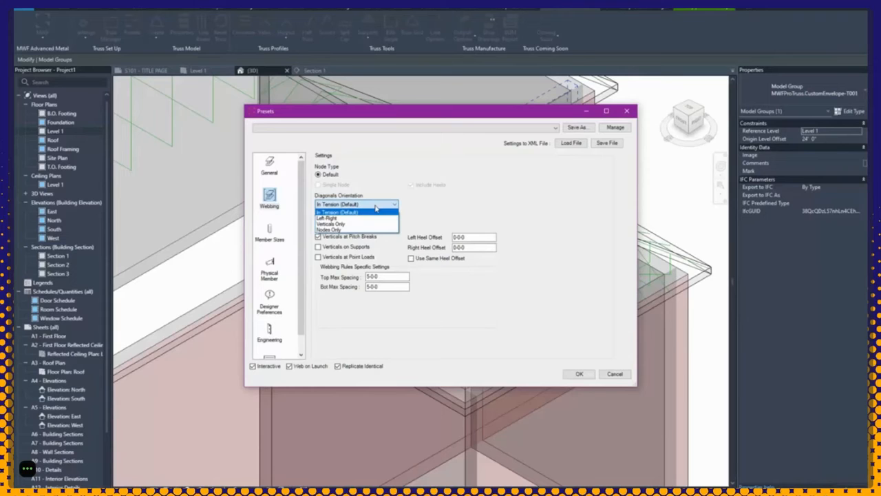
{"action": "left_click", "coordinate": [375, 207]}
{"action": "left_click", "coordinate": [386, 206]}
{"action": "left_click", "coordinate": [358, 224]}
{"action": "left_click", "coordinate": [388, 226]}
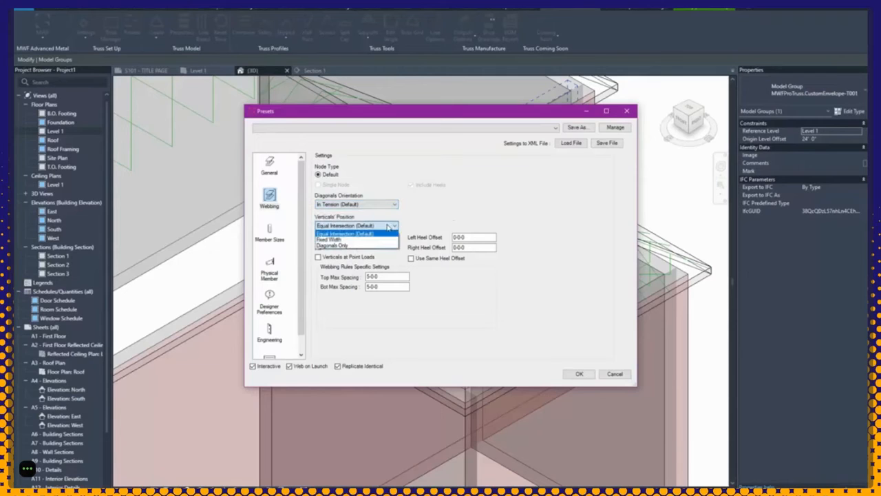
{"action": "key", "text": "Down"}
{"action": "key", "text": "Down"}
{"action": "left_click", "coordinate": [344, 233]}
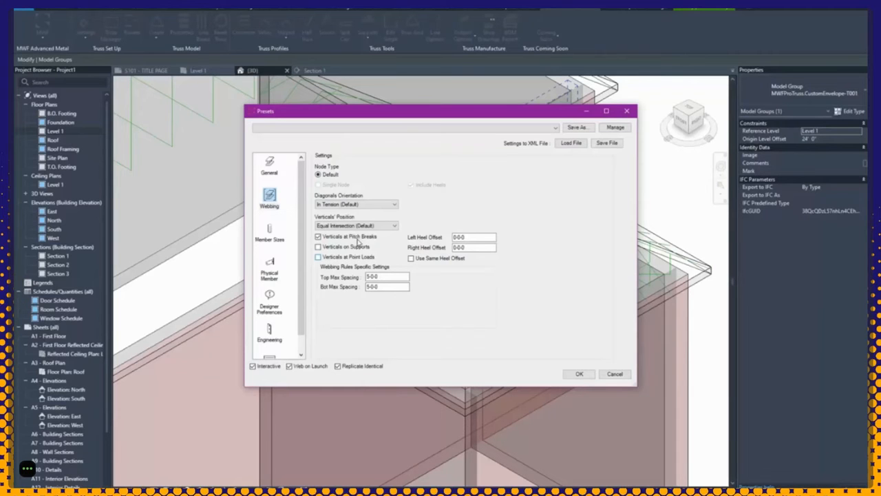
Step: Change top and bottom max spacing from 5-0-0 to 4-0-0
{"action": "left_click", "coordinate": [372, 277]}
{"action": "left_click_drag", "start_coordinate": [370, 278], "coordinate": [366, 280]}
{"action": "type", "text": "4"}
{"action": "left_click", "coordinate": [372, 287]}
{"action": "left_click_drag", "start_coordinate": [370, 288], "coordinate": [367, 287]}
{"action": "type", "text": "4"}
{"action": "left_click", "coordinate": [270, 236]}
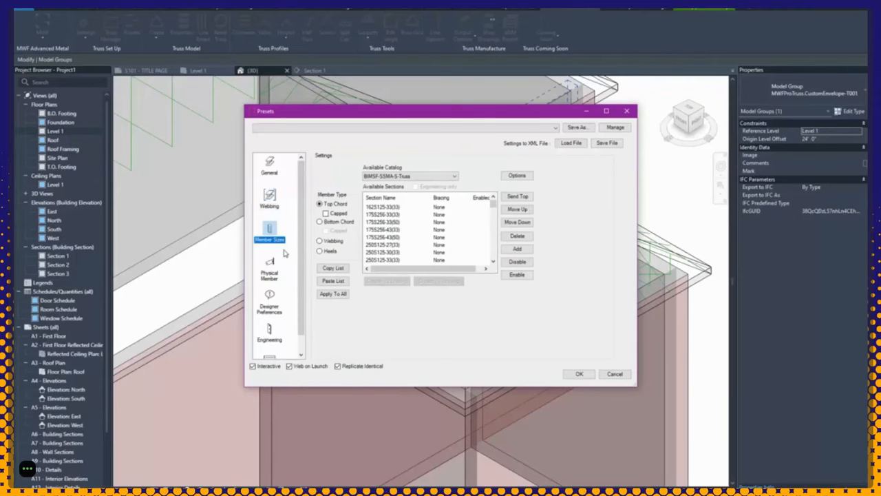
Step: Tick Engineering Only on the preset's General page, then go back to Member Sizes
{"action": "scroll", "coordinate": [390, 227], "scroll_direction": "down", "scroll_amount": 3}
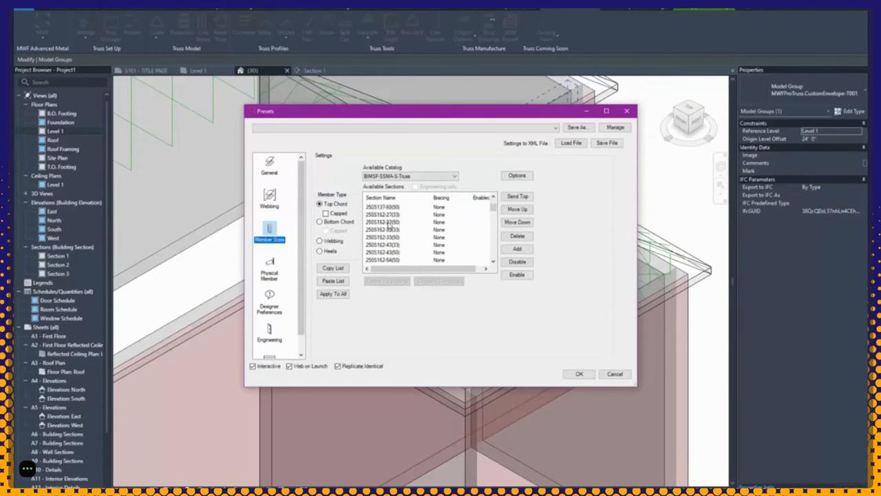
{"action": "scroll", "coordinate": [389, 227], "scroll_direction": "up", "scroll_amount": 3}
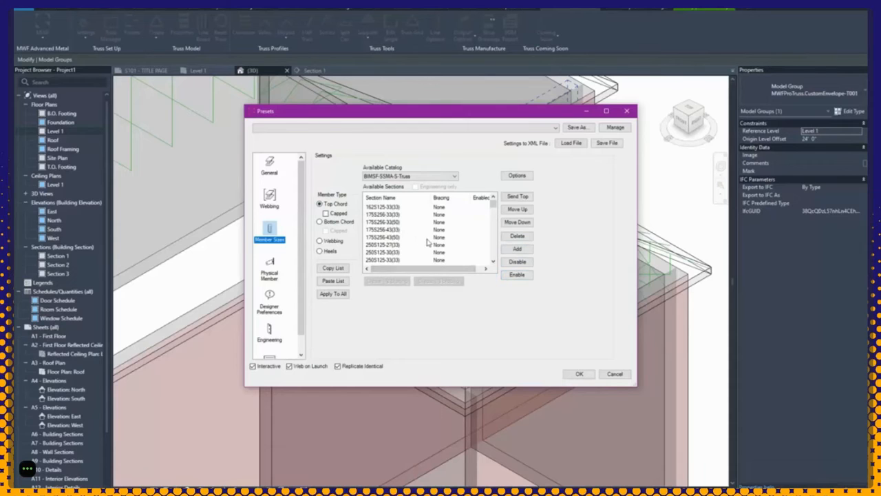
{"action": "left_click", "coordinate": [271, 169]}
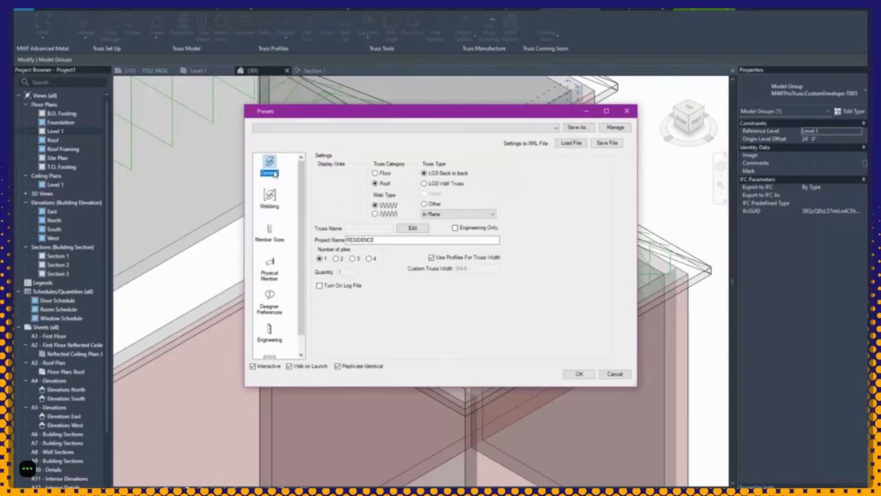
{"action": "left_click", "coordinate": [471, 230]}
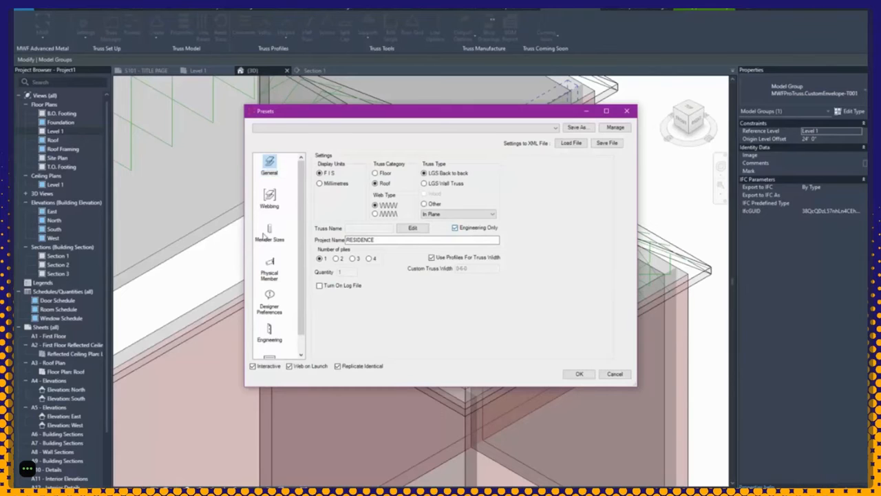
{"action": "left_click", "coordinate": [265, 234]}
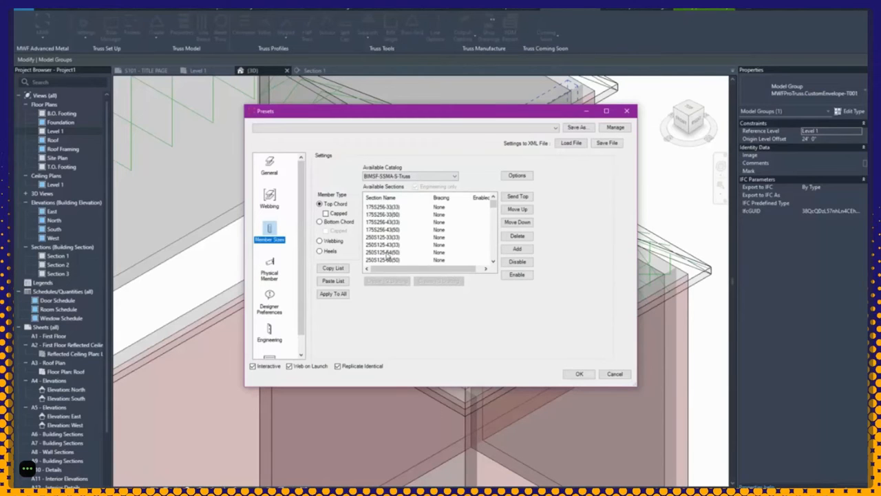
Step: Delete the five 362S175 and 362S200 sections from the top chord's available sizes
{"action": "scroll", "coordinate": [387, 255], "scroll_direction": "down", "scroll_amount": 2}
{"action": "scroll", "coordinate": [387, 256], "scroll_direction": "up", "scroll_amount": 2}
{"action": "left_click", "coordinate": [398, 212]}
{"action": "scroll", "coordinate": [397, 220], "scroll_direction": "down", "scroll_amount": 3}
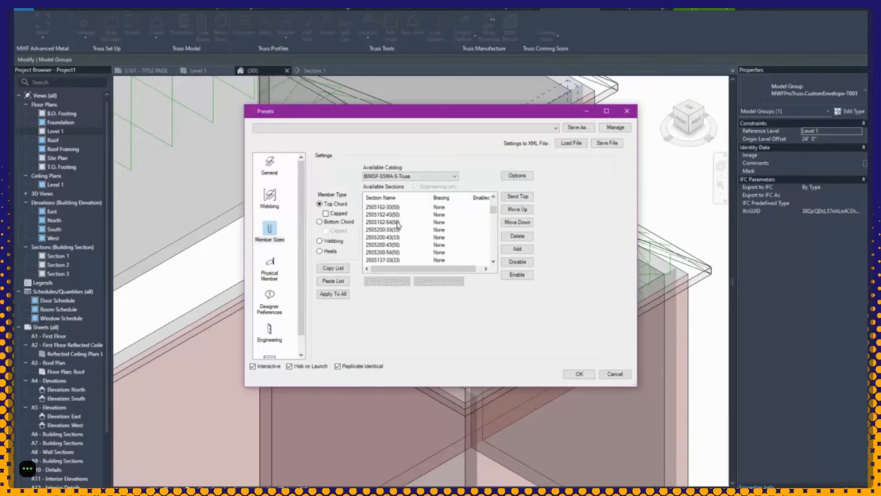
{"action": "scroll", "coordinate": [397, 223], "scroll_direction": "down", "scroll_amount": 5}
{"action": "left_click", "coordinate": [396, 237], "text": "shift"}
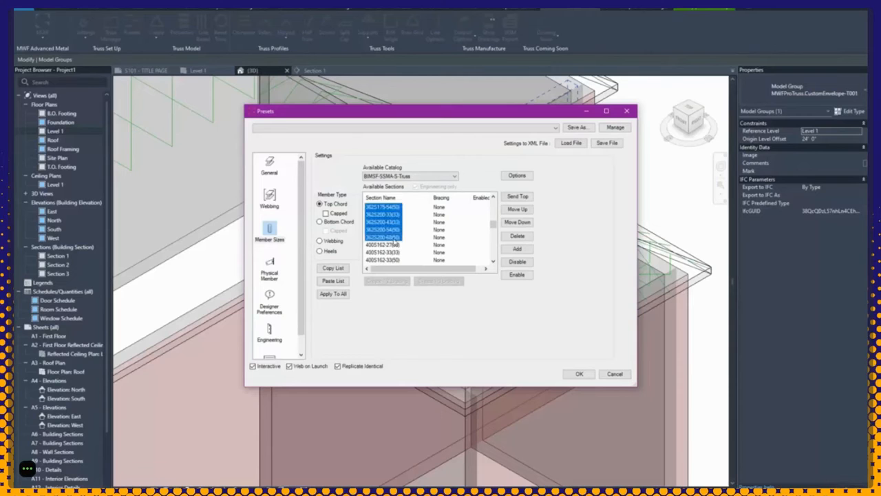
{"action": "left_click", "coordinate": [512, 238]}
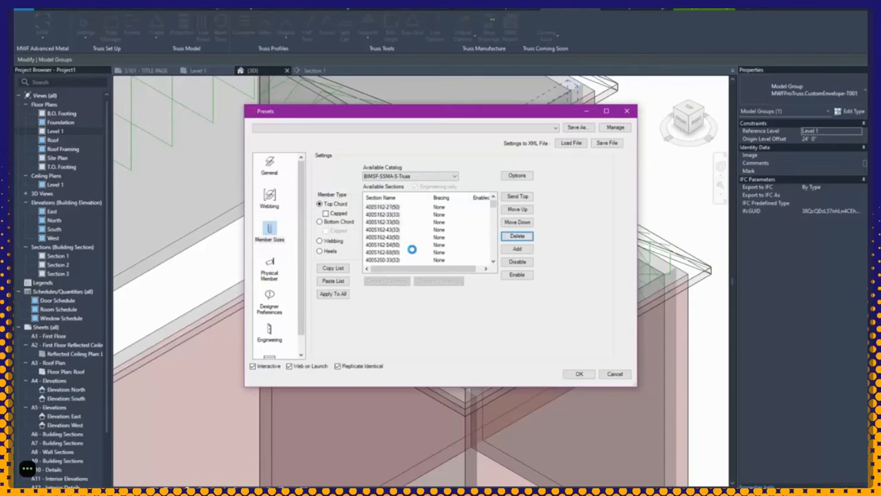
Step: Delete all 400S162 sections, from 400S162-68(50) upward, from the list
{"action": "left_click", "coordinate": [393, 252]}
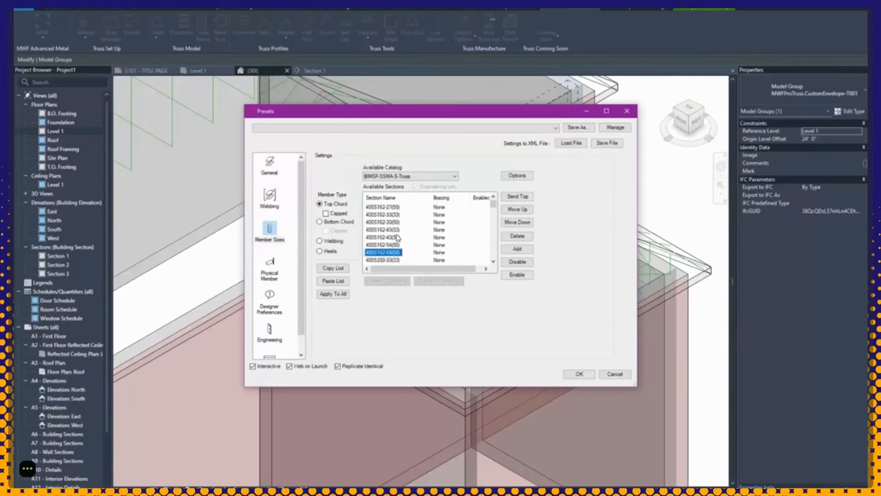
{"action": "left_click", "coordinate": [390, 206], "text": "shift"}
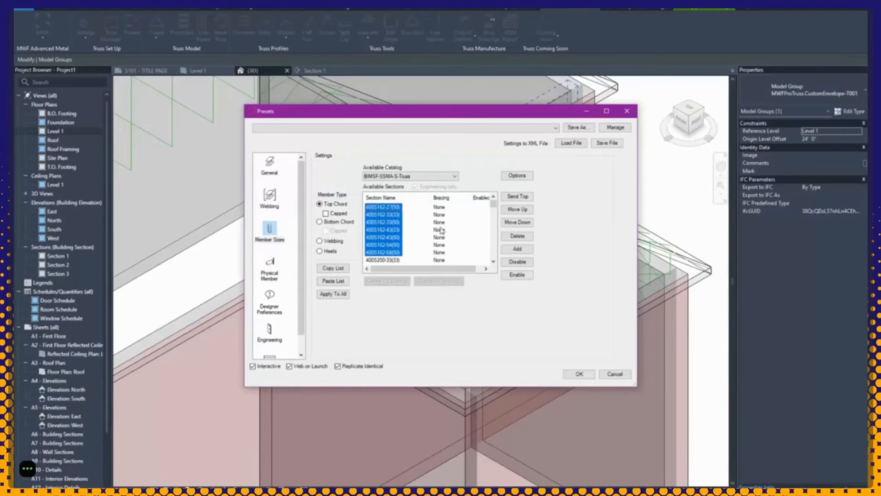
{"action": "left_click", "coordinate": [505, 235]}
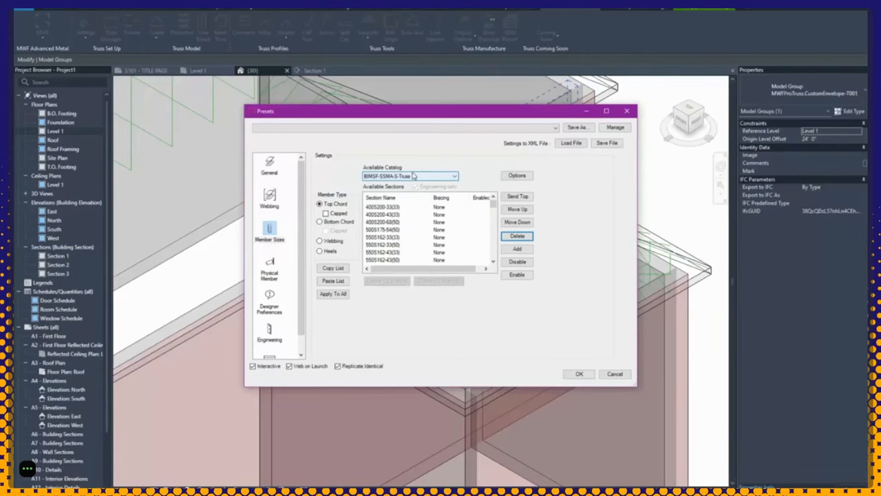
Step: Delete the 550S185-43(50) section from the Top Chord list
{"action": "left_click", "coordinate": [383, 229]}
{"action": "scroll", "coordinate": [384, 234], "scroll_direction": "down", "scroll_amount": 2}
{"action": "scroll", "coordinate": [383, 233], "scroll_direction": "down", "scroll_amount": 3}
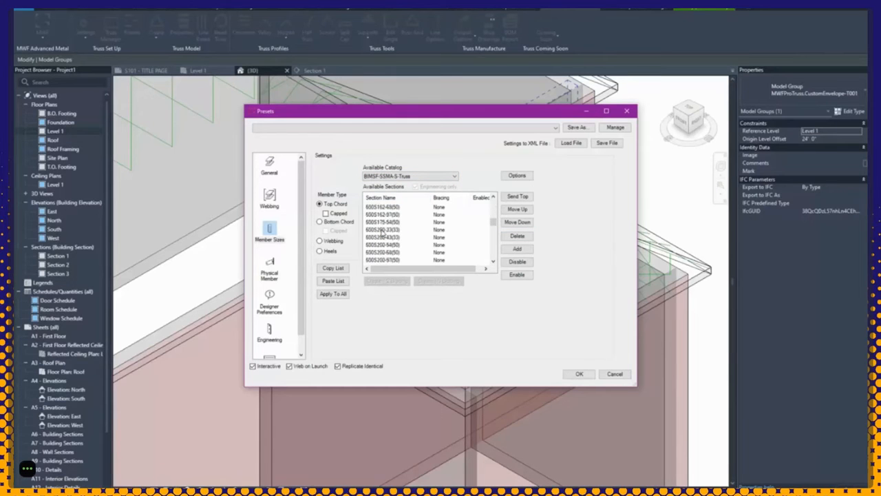
{"action": "left_click", "coordinate": [384, 207]}
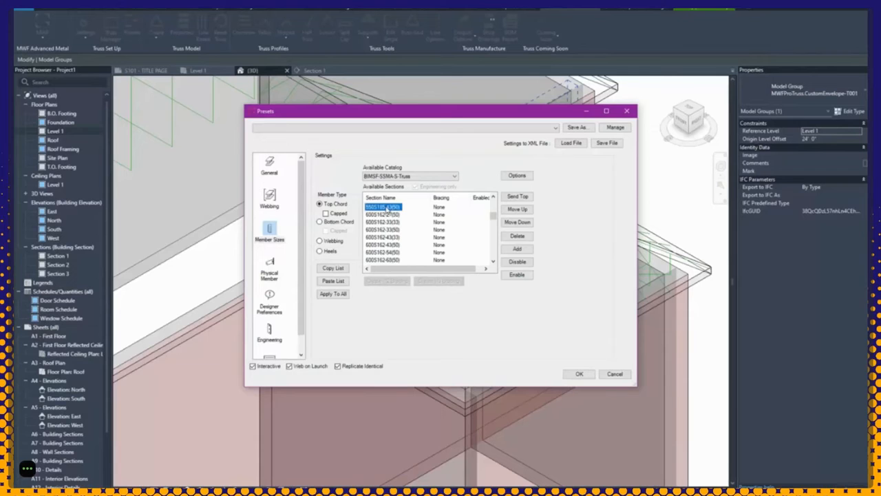
{"action": "left_click", "coordinate": [517, 236]}
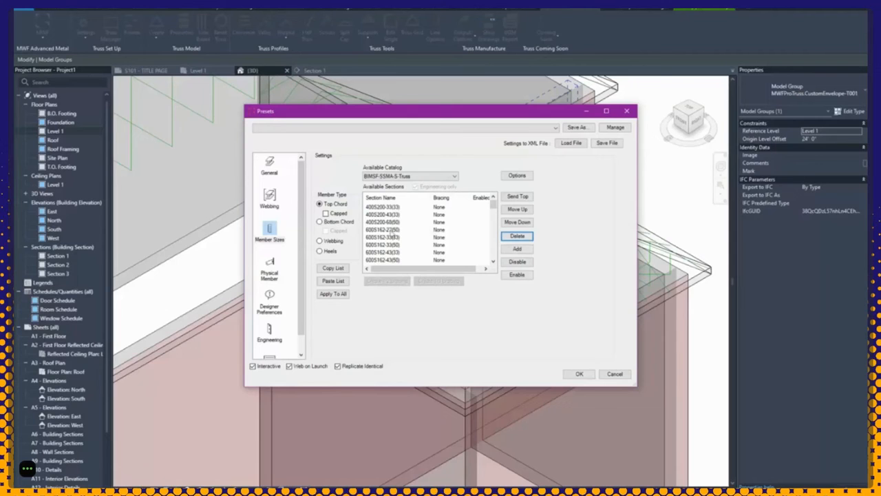
Step: Delete the 600S162-27(50) through 600S175-54(50) sections
{"action": "left_click", "coordinate": [391, 230]}
{"action": "scroll", "coordinate": [386, 248], "scroll_direction": "down", "scroll_amount": 2}
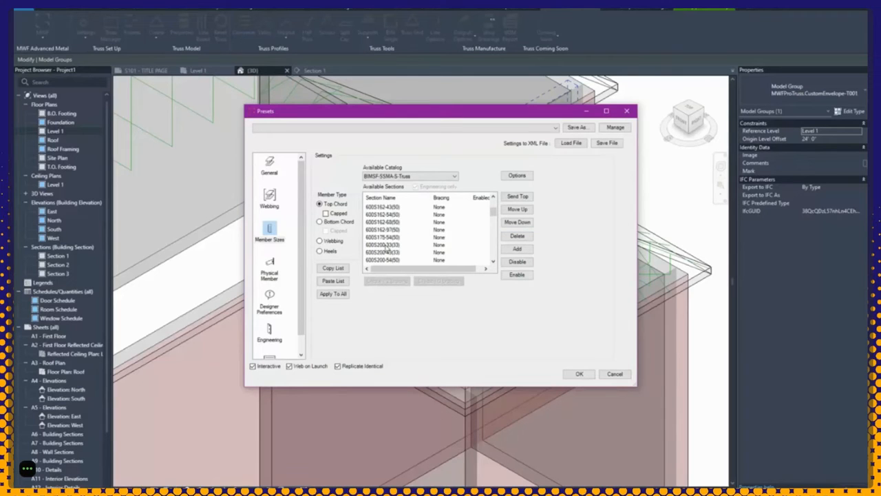
{"action": "left_click", "coordinate": [390, 237], "text": "shift"}
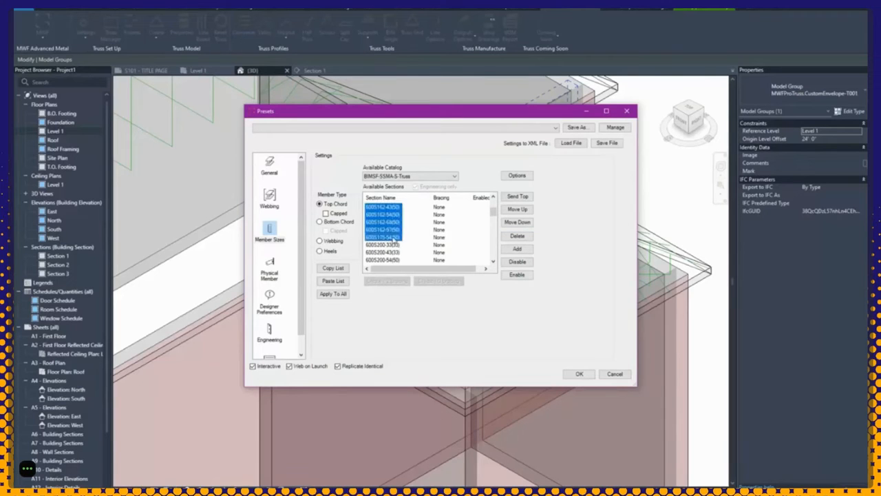
{"action": "left_click", "coordinate": [517, 236]}
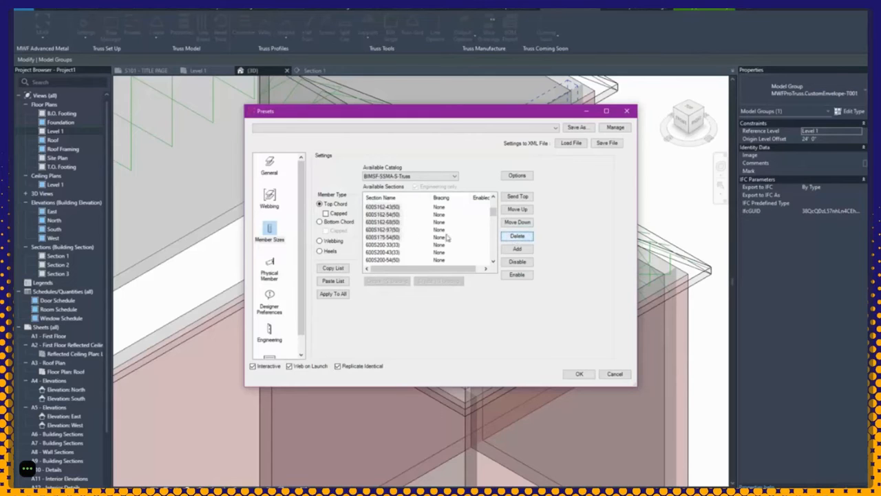
Step: Delete every section from 800S162-27(50) down to the last 1200S size
{"action": "scroll", "coordinate": [414, 236], "scroll_direction": "down", "scroll_amount": 3}
{"action": "left_click", "coordinate": [383, 245]}
{"action": "scroll", "coordinate": [383, 252], "scroll_direction": "down", "scroll_amount": 3}
{"action": "scroll", "coordinate": [384, 252], "scroll_direction": "down", "scroll_amount": 3}
{"action": "left_click", "coordinate": [383, 260], "text": "shift"}
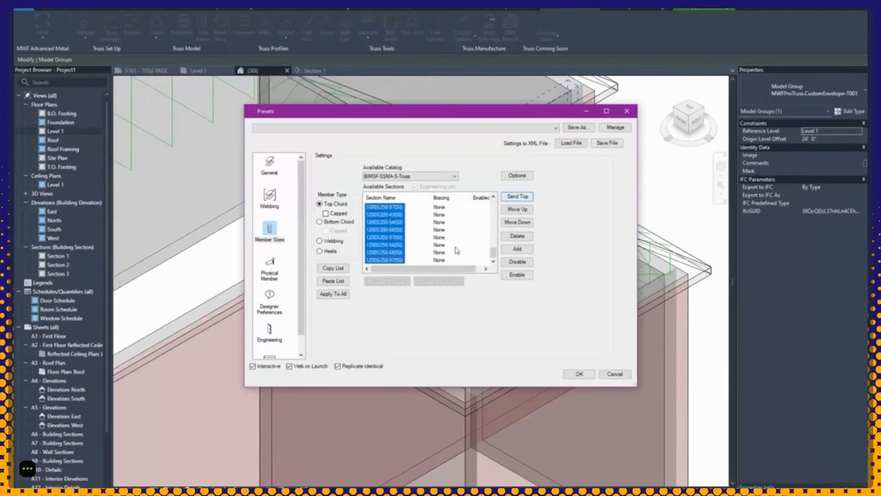
{"action": "left_click", "coordinate": [517, 236]}
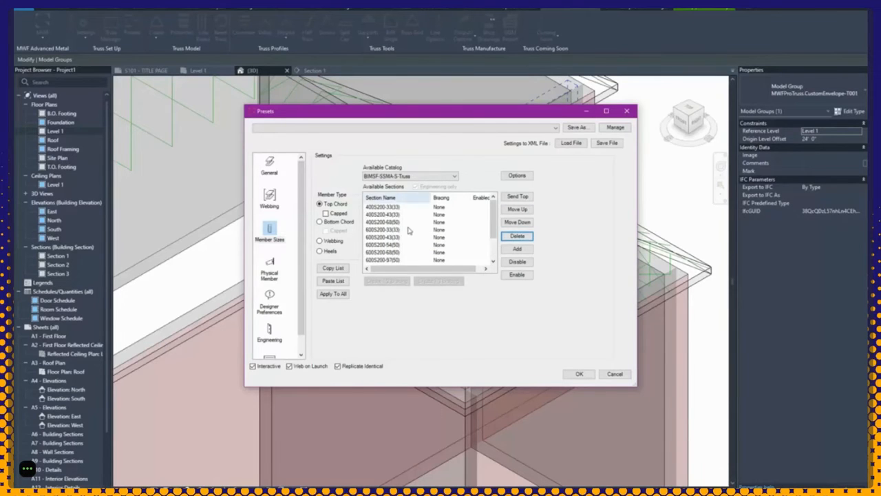
Step: Apply the trimmed top chord section list to all member types
{"action": "scroll", "coordinate": [408, 232], "scroll_direction": "down", "scroll_amount": 1}
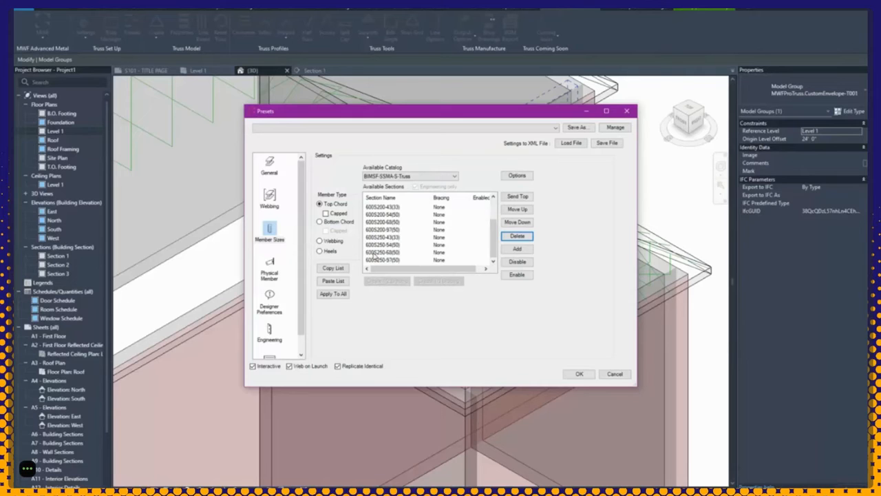
{"action": "left_click", "coordinate": [341, 295]}
{"action": "scroll", "coordinate": [415, 257], "scroll_direction": "up", "scroll_amount": 1}
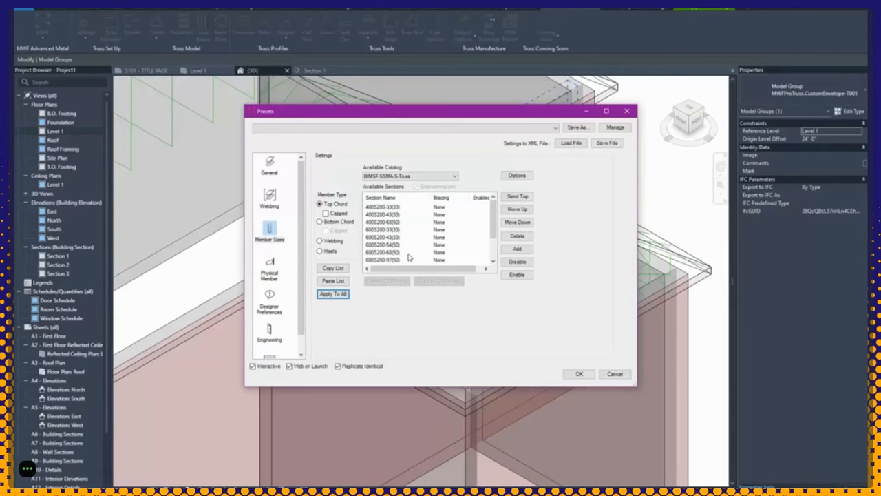
Step: Send 600S200-68(50) to the top of the Top Chord list, leaving Capped unticked
{"action": "left_click", "coordinate": [396, 252]}
{"action": "left_click", "coordinate": [524, 199]}
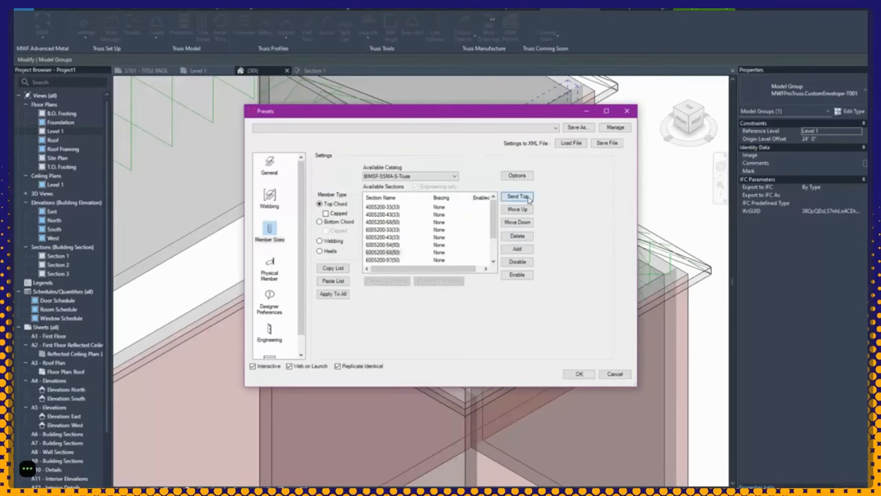
{"action": "left_click", "coordinate": [384, 207]}
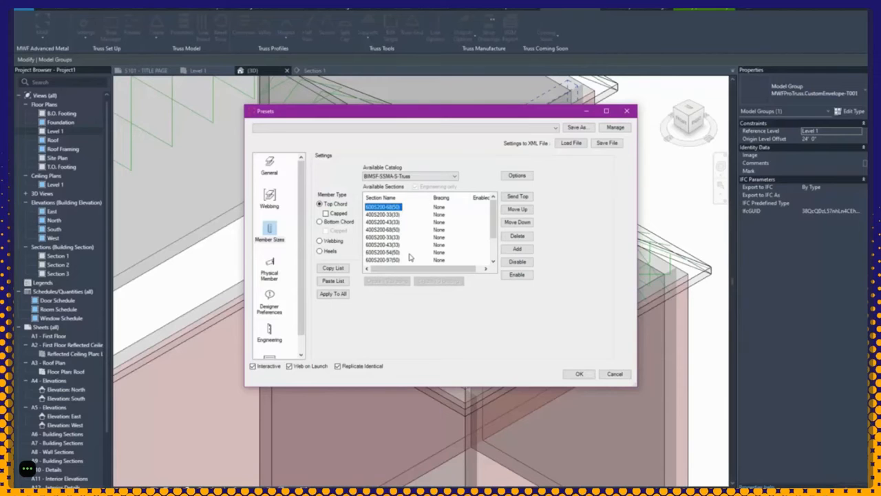
{"action": "left_click", "coordinate": [335, 214]}
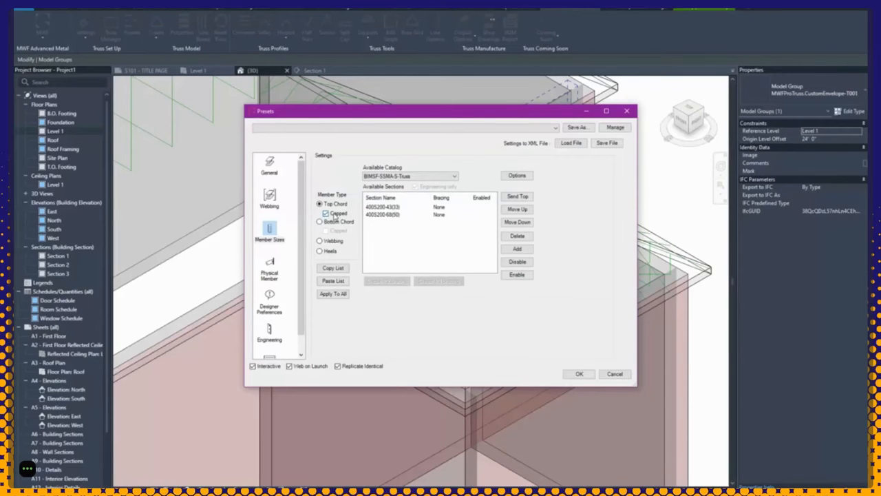
{"action": "left_click", "coordinate": [335, 215]}
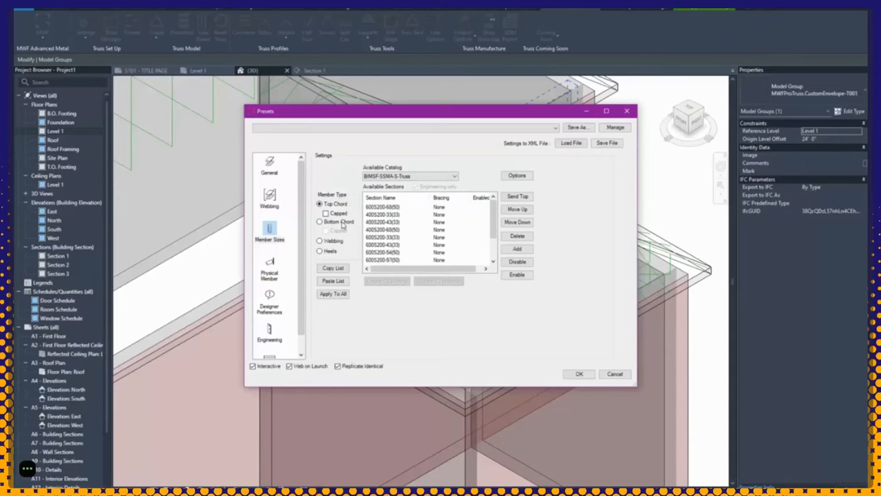
Step: Review the Bottom Chord section list and select its top section
{"action": "left_click", "coordinate": [342, 223]}
{"action": "left_click", "coordinate": [337, 207]}
{"action": "left_click", "coordinate": [320, 222]}
{"action": "left_click", "coordinate": [375, 207]}
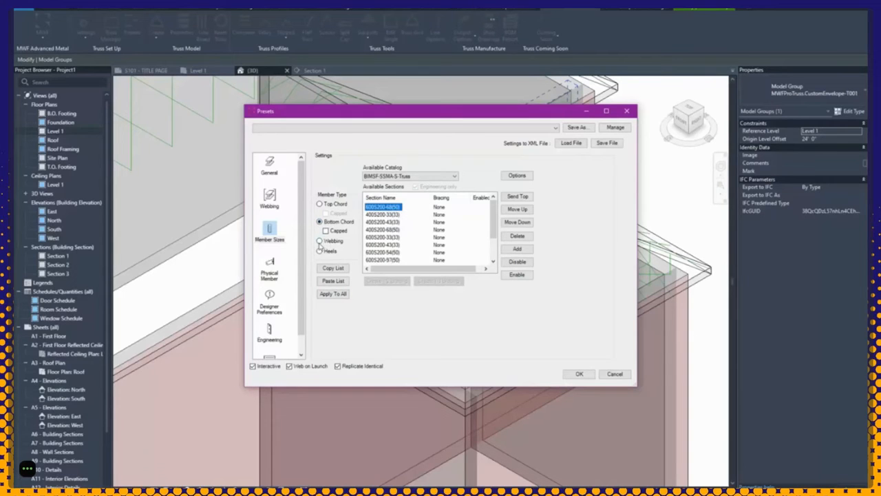
Step: In Webbing, create a half-bracing copy of 600S200-68(50) and move it to the top
{"action": "left_click", "coordinate": [320, 241]}
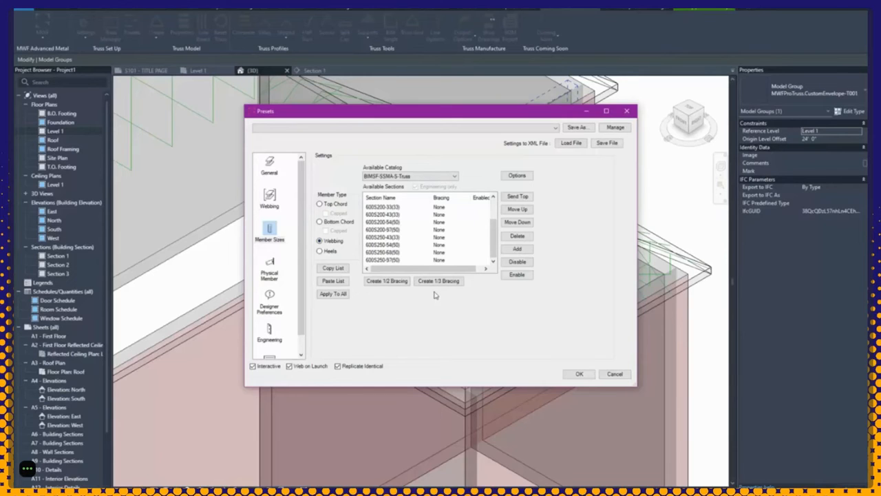
{"action": "scroll", "coordinate": [434, 295], "scroll_direction": "up", "scroll_amount": 2}
{"action": "left_click", "coordinate": [375, 208]}
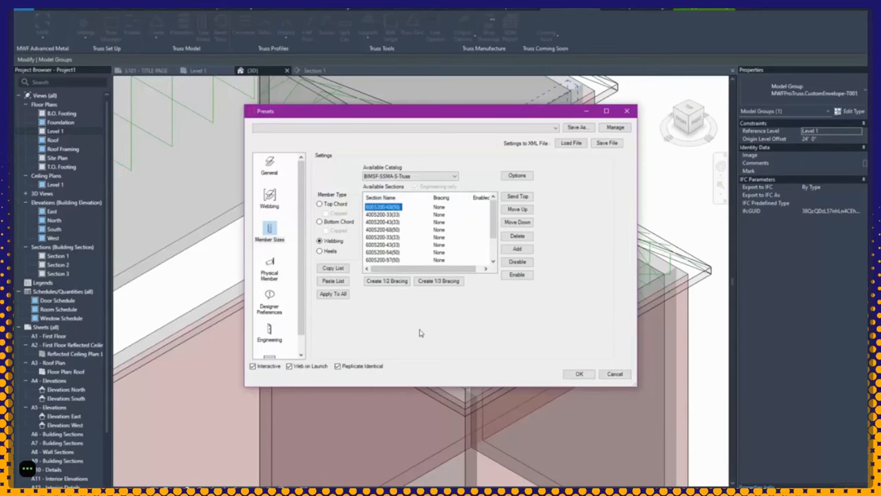
{"action": "left_click", "coordinate": [396, 282]}
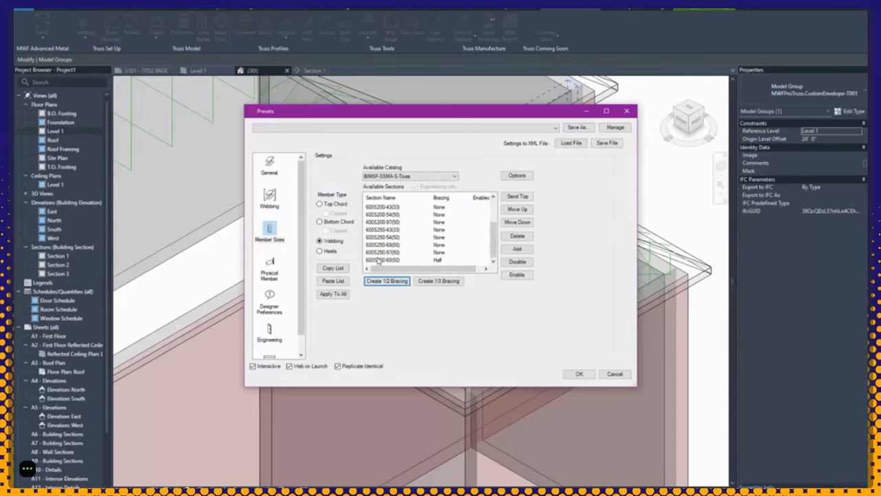
{"action": "left_click", "coordinate": [378, 260]}
{"action": "left_click", "coordinate": [518, 196]}
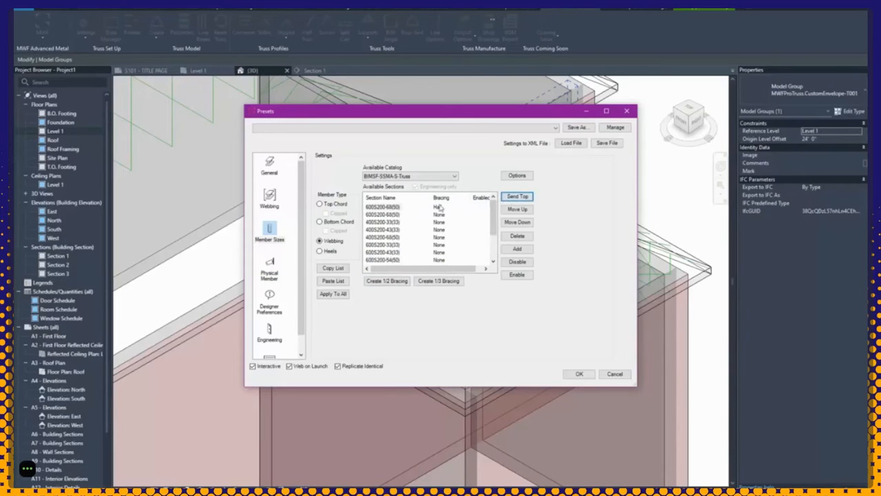
{"action": "left_click", "coordinate": [394, 207]}
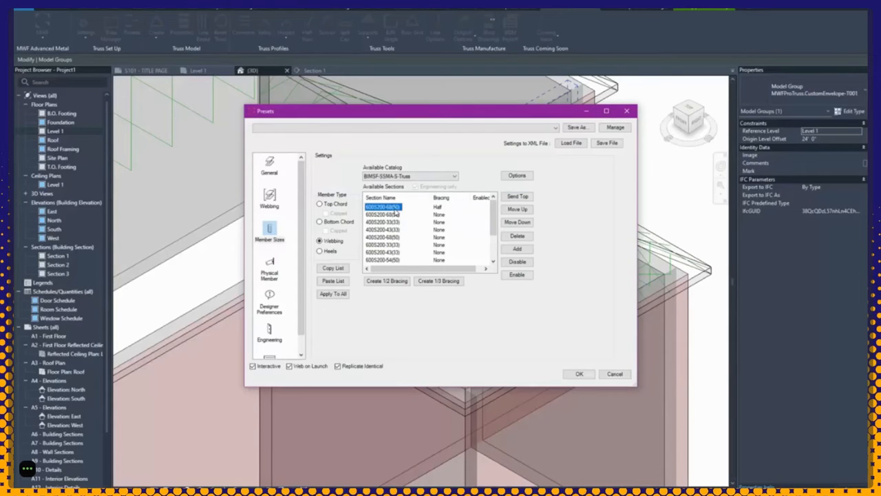
{"action": "left_click", "coordinate": [331, 252]}
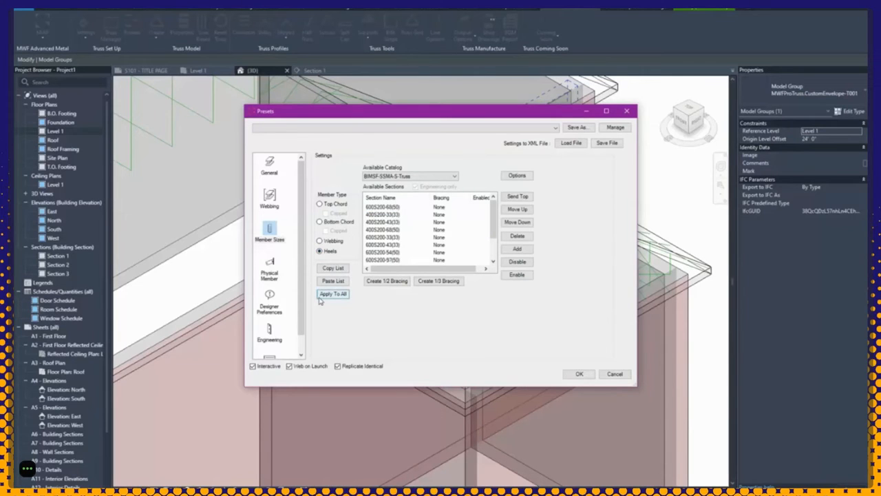
{"action": "left_click", "coordinate": [329, 205]}
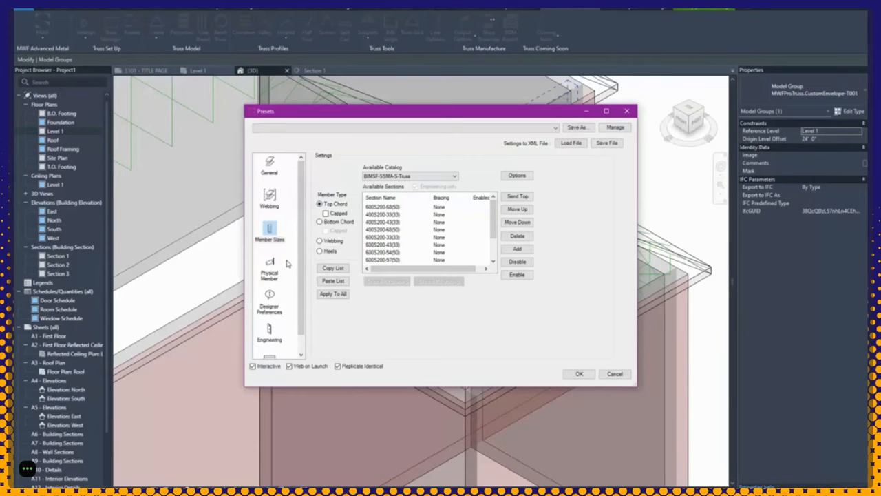
Step: Under Physical Member, set Chord Pitch Break to Lapped and Chord End Cut to Out
{"action": "left_click", "coordinate": [274, 274]}
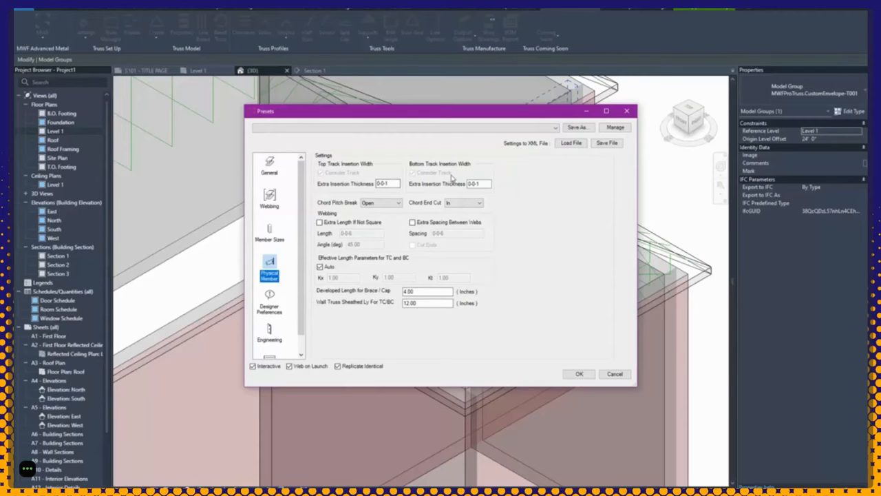
{"action": "left_click", "coordinate": [381, 202]}
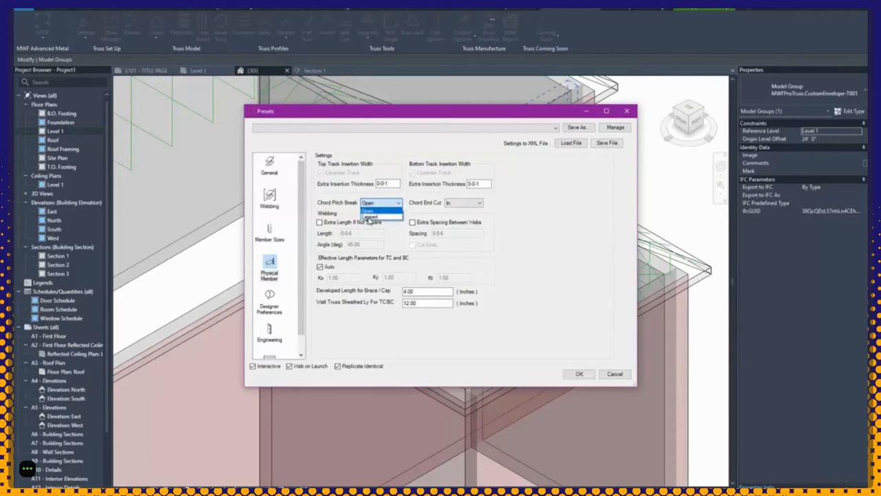
{"action": "left_click", "coordinate": [370, 217]}
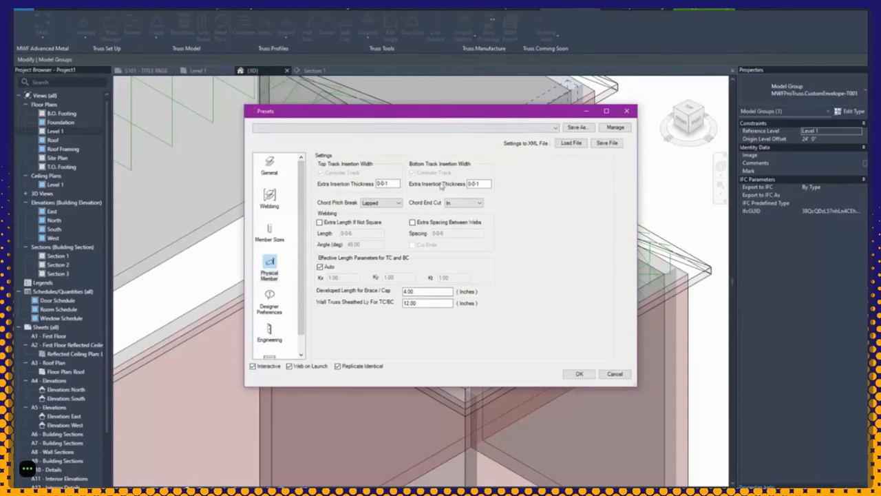
{"action": "left_click", "coordinate": [463, 202]}
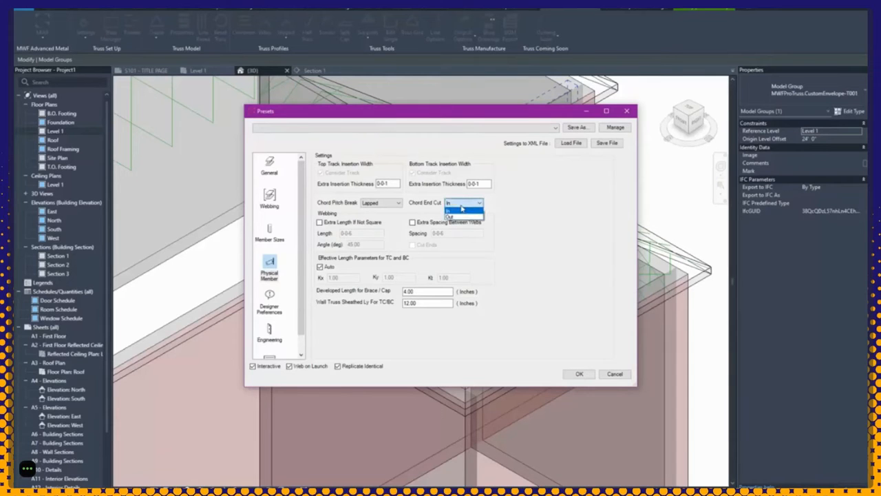
{"action": "left_click", "coordinate": [459, 217]}
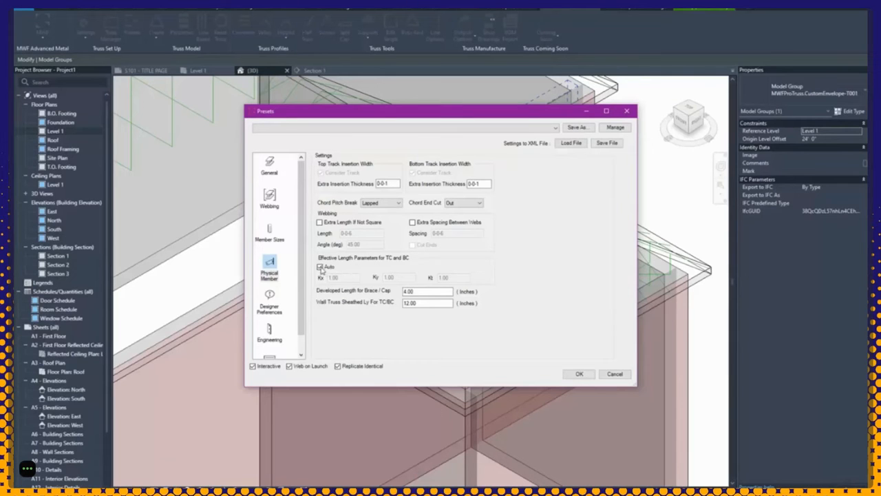
Step: Check Physical Member's Auto effective lengths and brace values, then review Designer Preferences and Engineering loads
{"action": "left_click", "coordinate": [320, 267]}
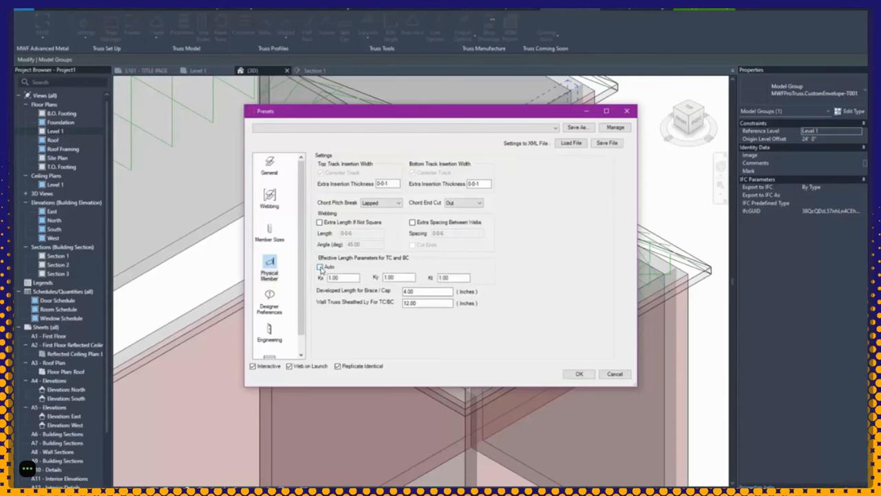
{"action": "left_click", "coordinate": [320, 267]}
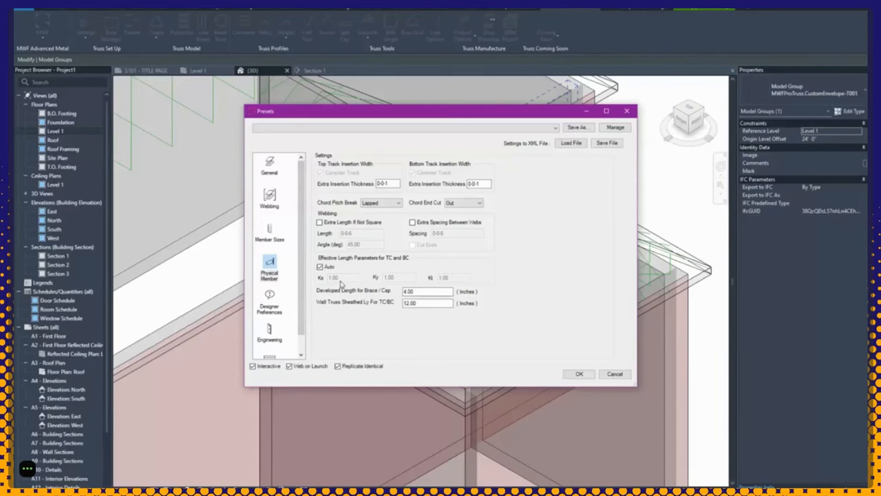
{"action": "double_click", "coordinate": [413, 291]}
{"action": "left_click", "coordinate": [420, 304]}
{"action": "left_click", "coordinate": [270, 306]}
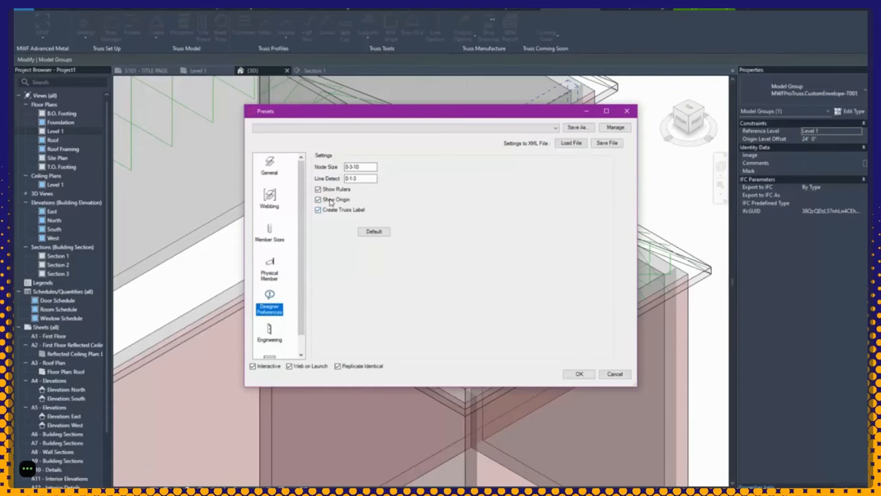
{"action": "left_click", "coordinate": [269, 334]}
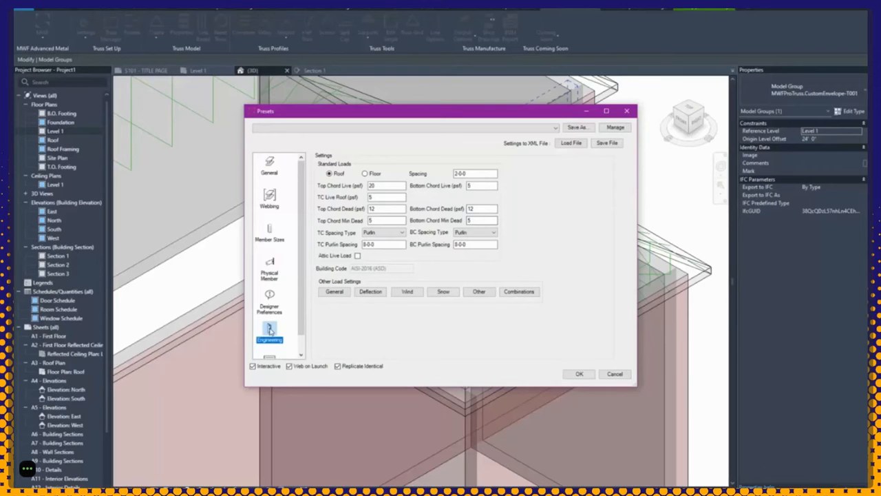
Step: Change Top Chord Live from 20 and both chord dead loads from 12 to 10 psf
{"action": "left_click", "coordinate": [455, 174]}
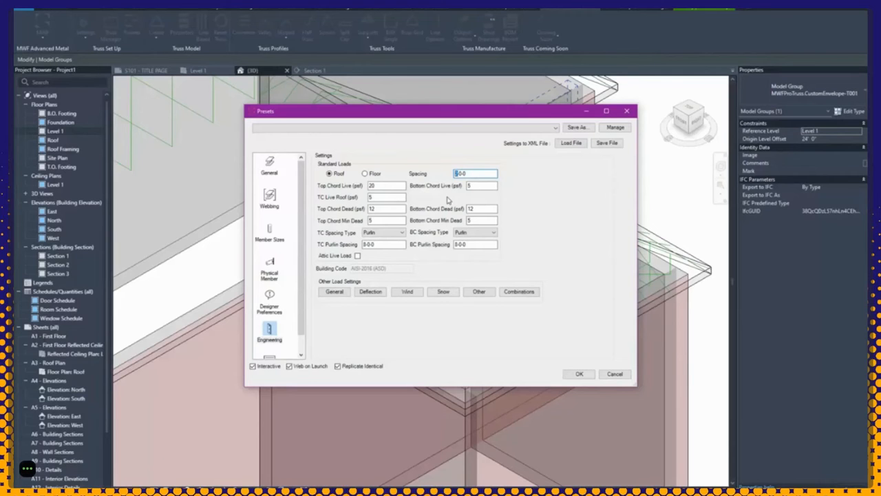
{"action": "left_click_drag", "start_coordinate": [476, 110], "coordinate": [545, 271]}
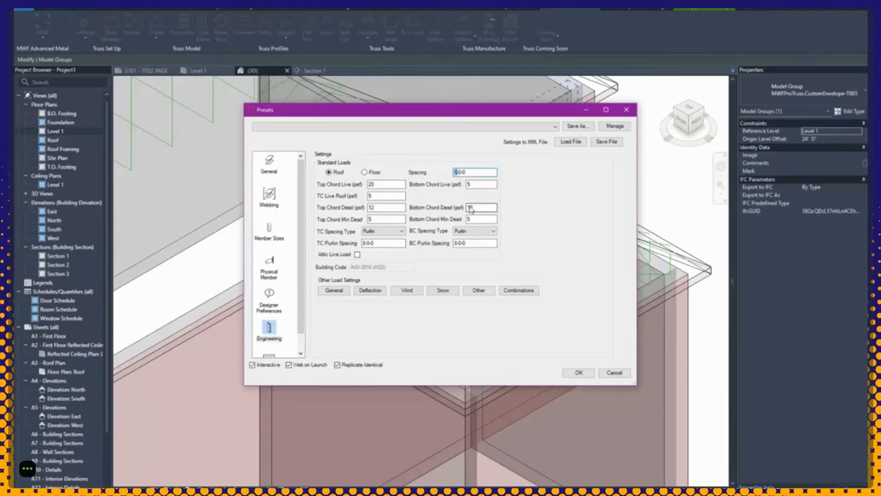
{"action": "left_click_drag", "start_coordinate": [382, 185], "coordinate": [331, 184]}
{"action": "type", "text": "10"}
{"action": "left_click_drag", "start_coordinate": [382, 207], "coordinate": [367, 208]}
{"action": "type", "text": "10"}
{"action": "left_click_drag", "start_coordinate": [471, 208], "coordinate": [448, 208]}
{"action": "type", "text": "10"}
Step: In General Load Settings, keep AISI-2016 (ASD) and Top Chord Separate, and set Bottom Chord to Whole
{"action": "left_click", "coordinate": [335, 290]}
{"action": "left_click_drag", "start_coordinate": [262, 72], "coordinate": [442, 81]}
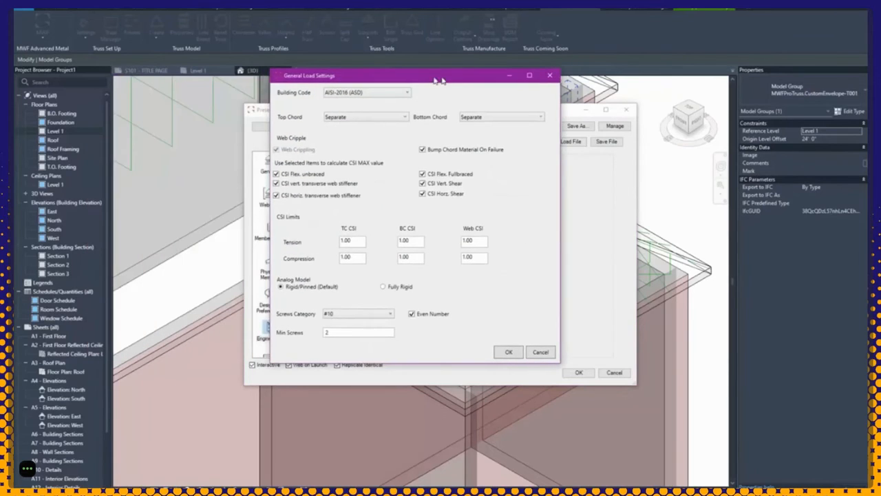
{"action": "left_click", "coordinate": [387, 93]}
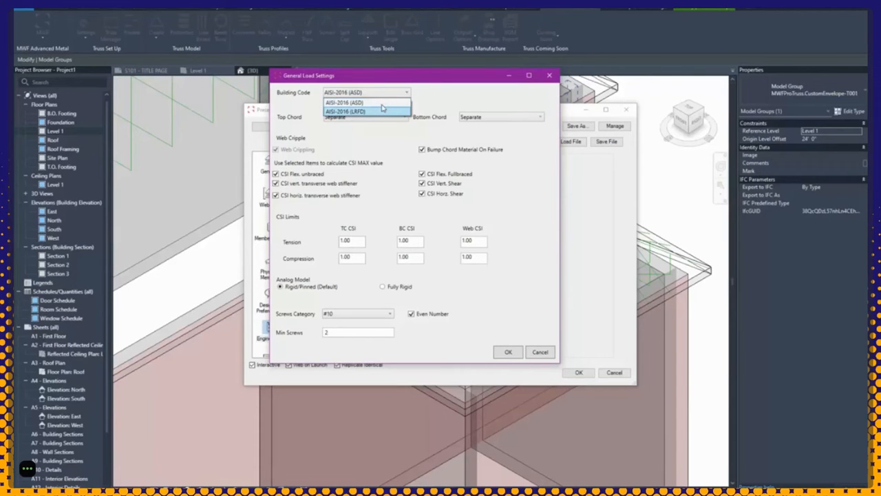
{"action": "left_click", "coordinate": [463, 105]}
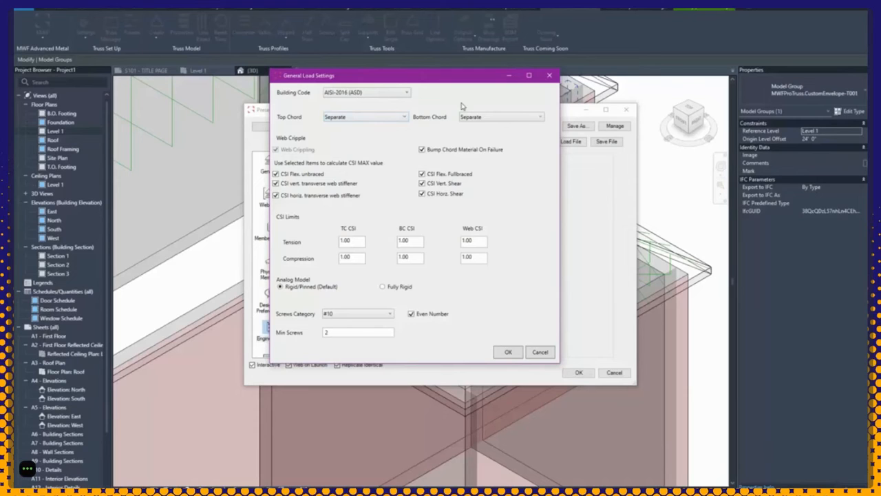
{"action": "left_click", "coordinate": [362, 118]}
{"action": "left_click", "coordinate": [434, 117]}
{"action": "left_click", "coordinate": [486, 117]}
{"action": "left_click", "coordinate": [473, 136]}
Step: Set the screws category to #12 with minimum 2 screws, keeping Even Number checked
{"action": "left_click", "coordinate": [337, 315]}
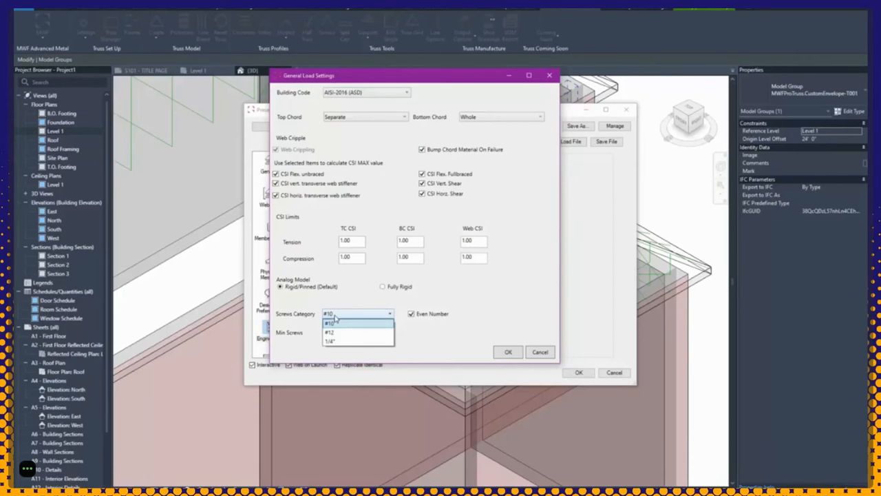
{"action": "left_click", "coordinate": [334, 333]}
{"action": "left_click_drag", "start_coordinate": [333, 333], "coordinate": [313, 336]}
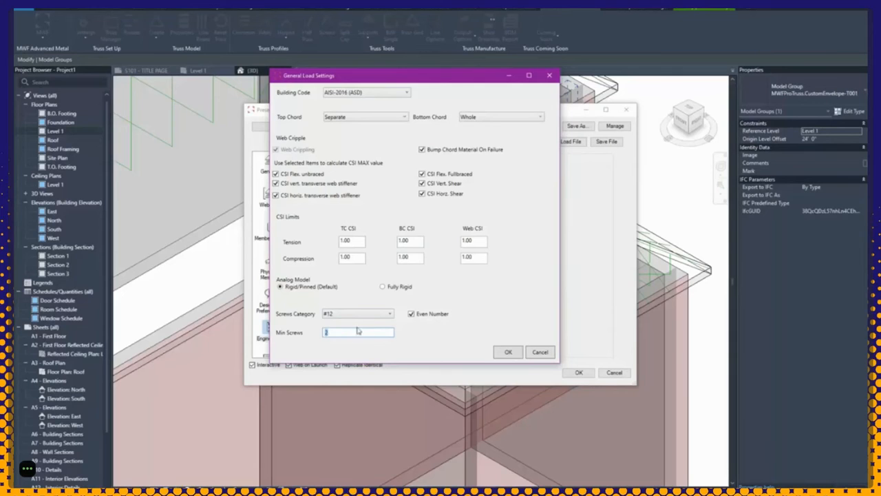
{"action": "left_click", "coordinate": [429, 315]}
{"action": "left_click", "coordinate": [413, 315]}
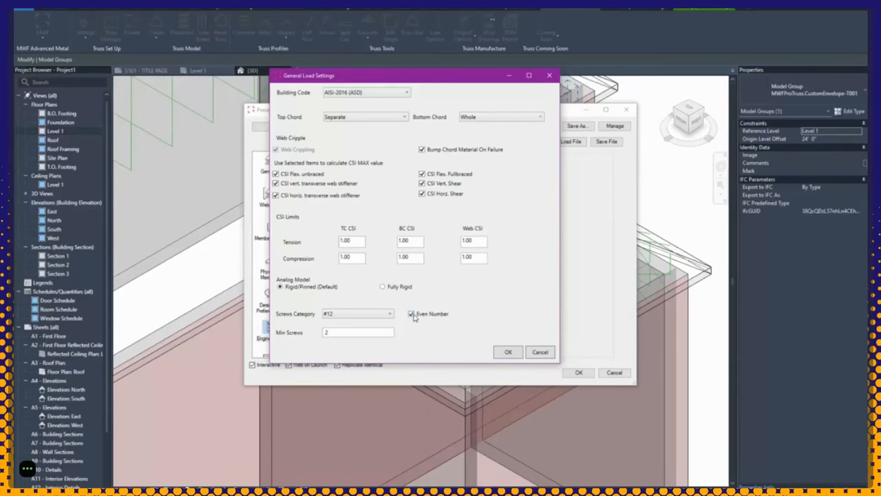
Step: Switch the wind load code to ASCE 7-16, then review the load combinations without changes
{"action": "left_click", "coordinate": [506, 352]}
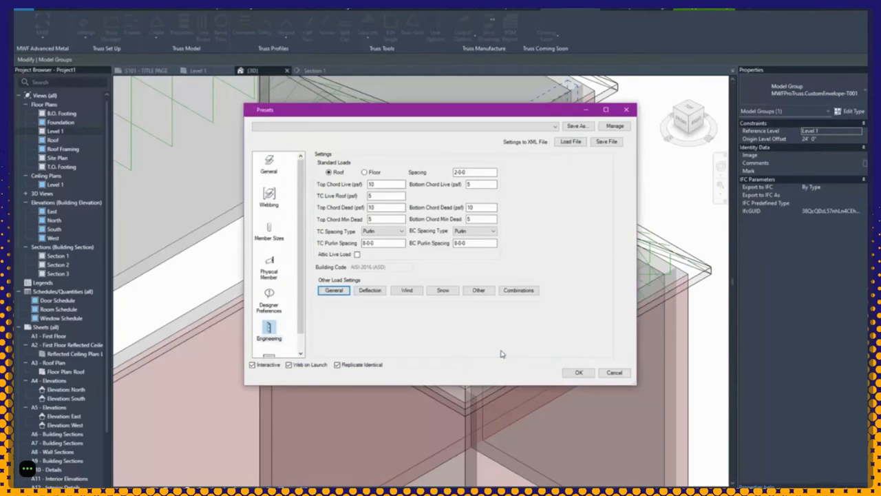
{"action": "left_click", "coordinate": [404, 293]}
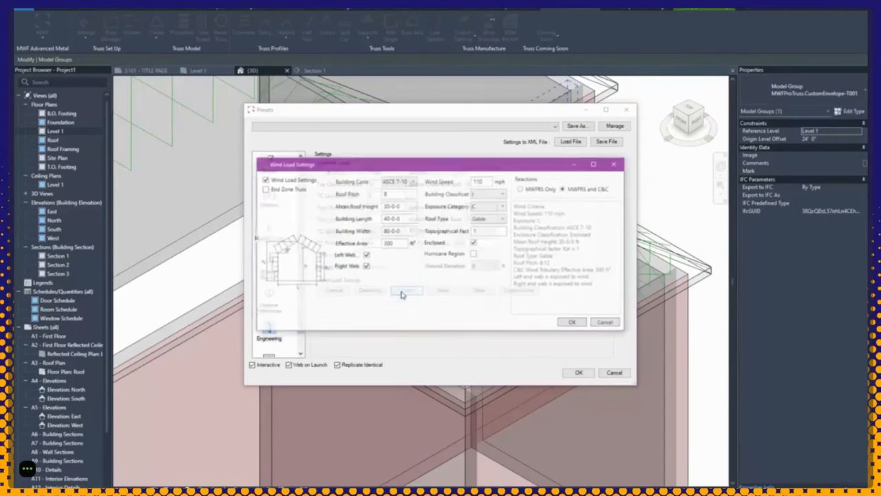
{"action": "left_click", "coordinate": [406, 182]}
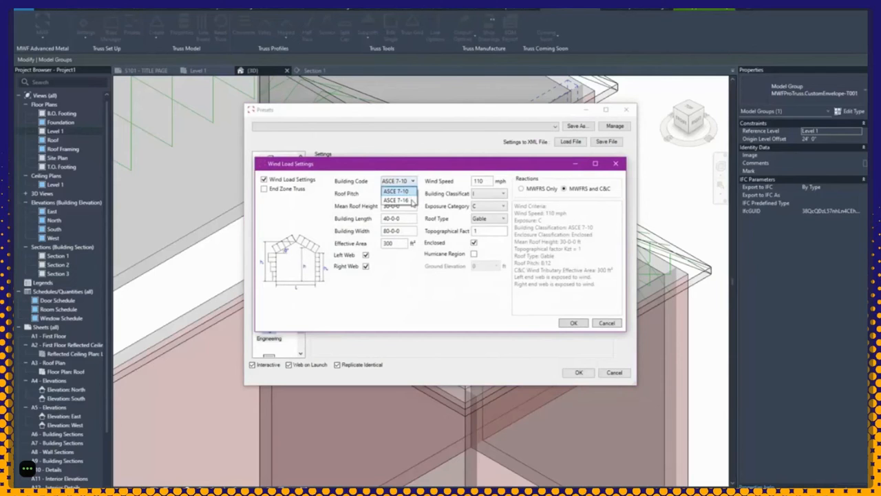
{"action": "left_click", "coordinate": [412, 200]}
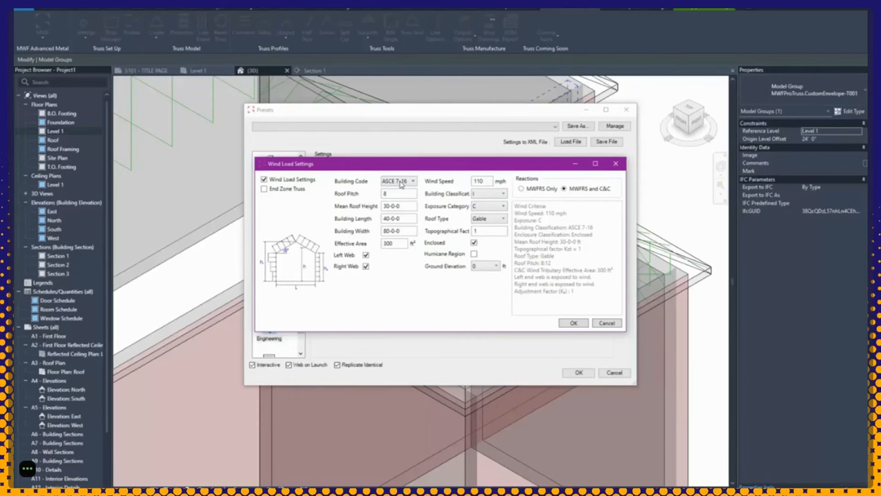
{"action": "left_click", "coordinate": [580, 322]}
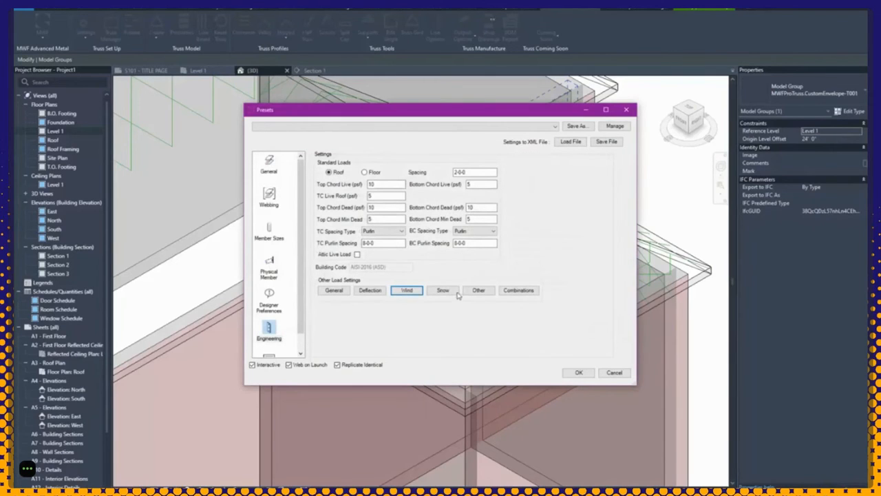
{"action": "left_click", "coordinate": [524, 294]}
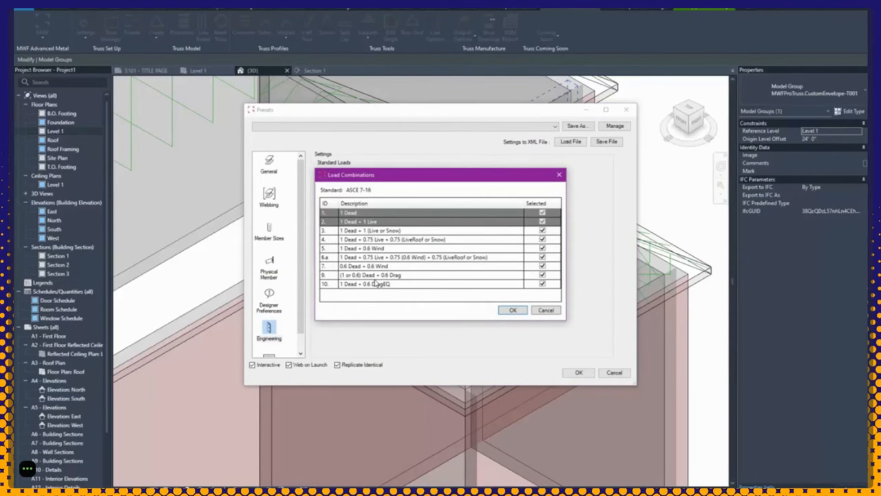
{"action": "left_click", "coordinate": [537, 313]}
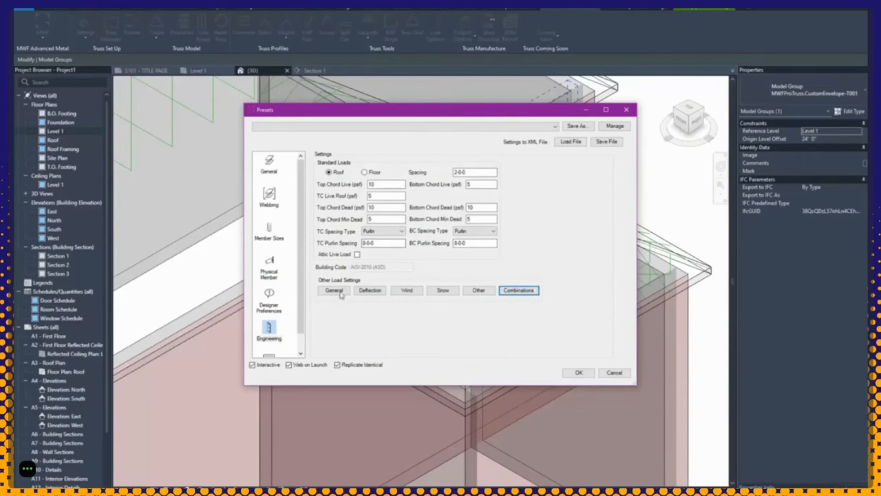
Step: On the Reports page, enter company name StrucSoft Solutions with its street address, city and province
{"action": "scroll", "coordinate": [303, 296], "scroll_direction": "down", "scroll_amount": 1}
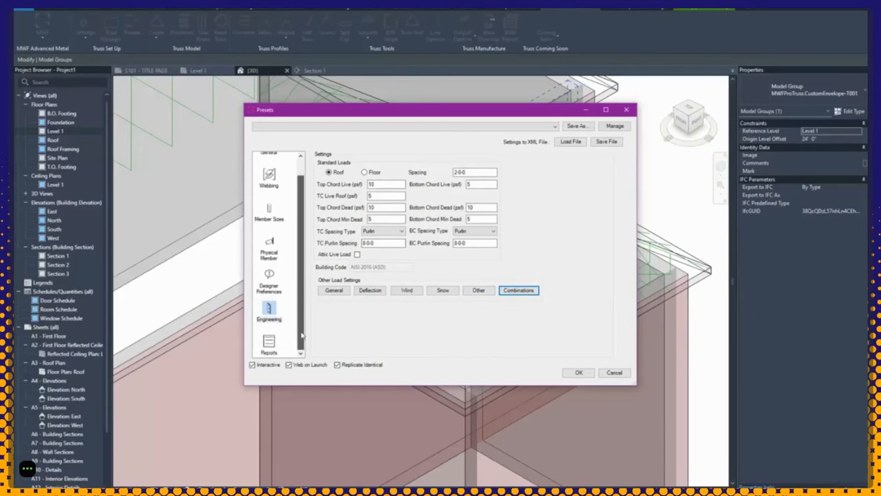
{"action": "left_click", "coordinate": [269, 343]}
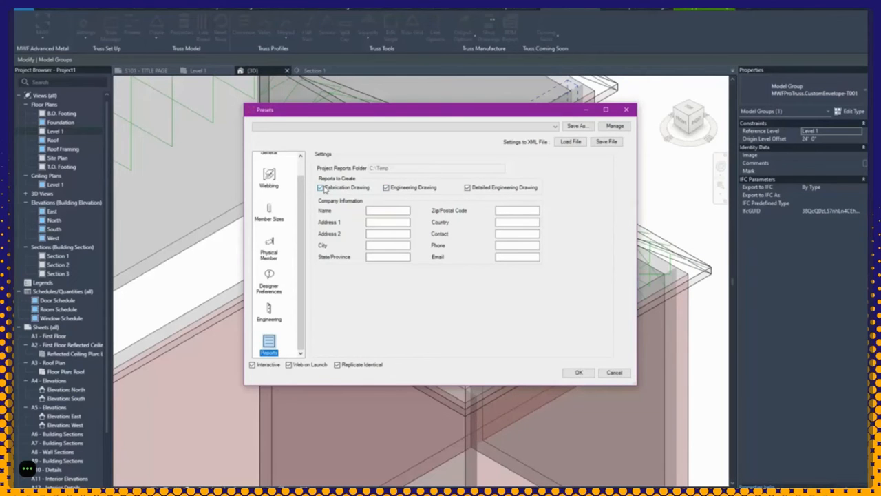
{"action": "left_click", "coordinate": [399, 210]}
{"action": "type", "text": "StrucSoft Solution"}
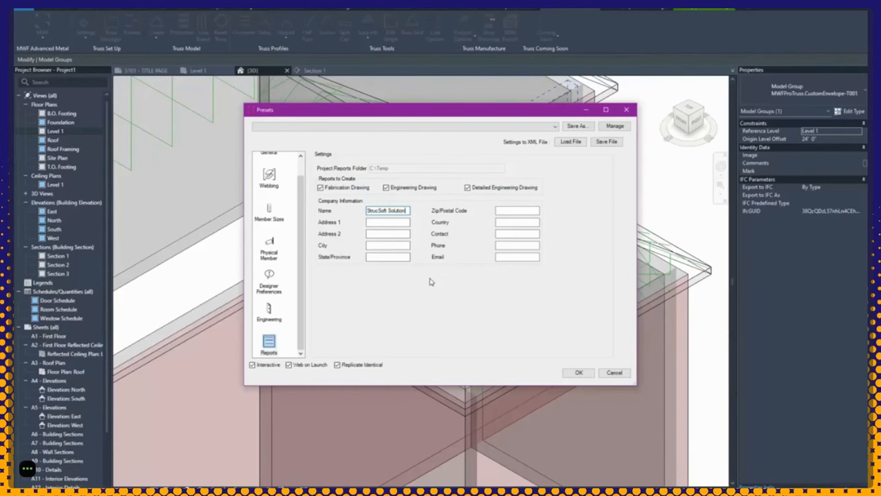
{"action": "type", "text": "s"}
{"action": "left_click", "coordinate": [384, 221]}
{"action": "type", "text": "123 Str"}
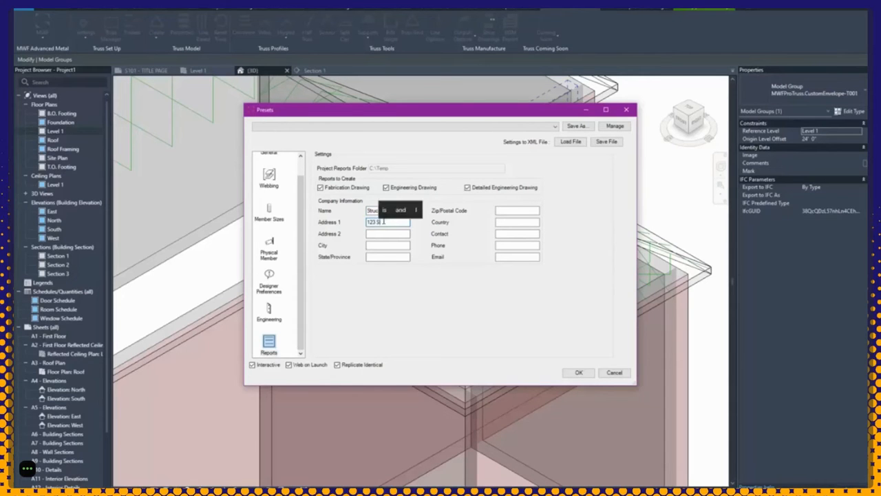
{"action": "type", "text": "ucsoft W"}
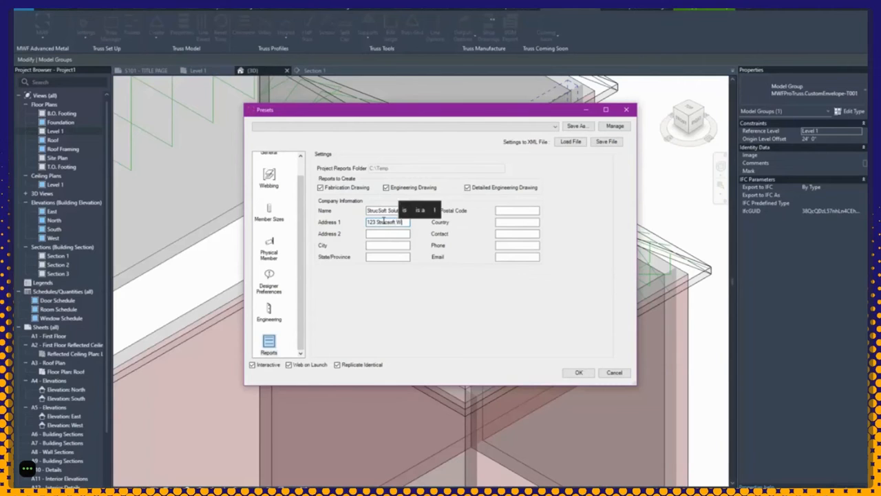
{"action": "type", "text": "au"}
{"action": "key", "text": "BackSpace"}
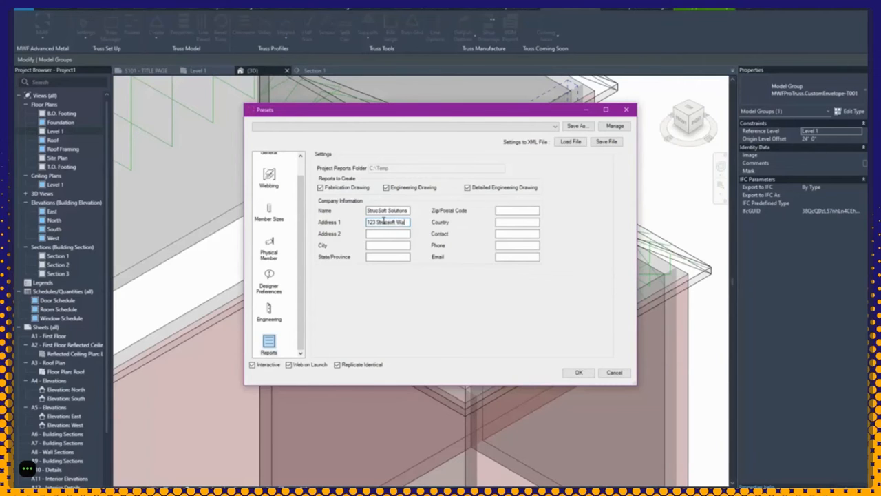
{"action": "type", "text": "y"}
{"action": "left_click", "coordinate": [380, 245]}
{"action": "type", "text": "Montreal"}
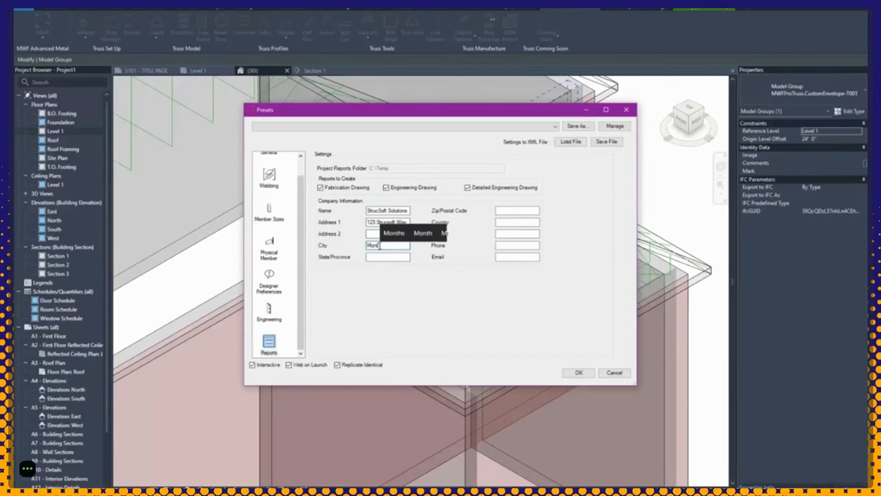
{"action": "left_click", "coordinate": [382, 257]}
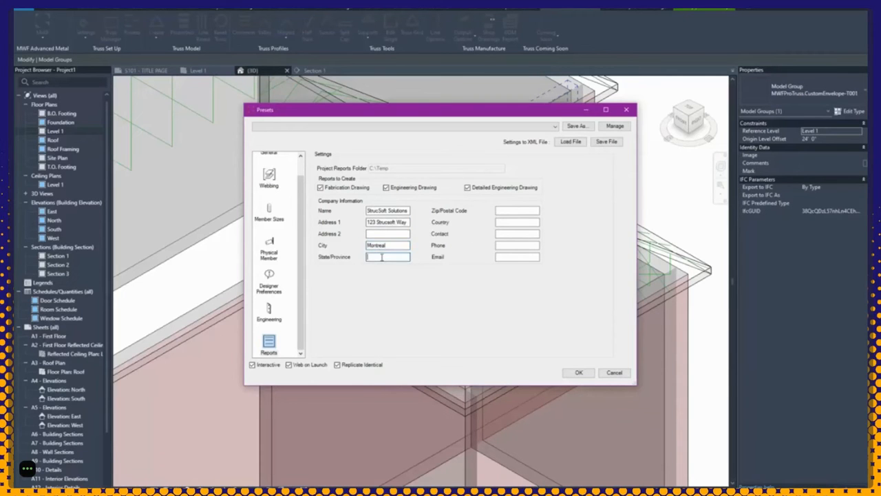
{"action": "type", "text": "Quebec"}
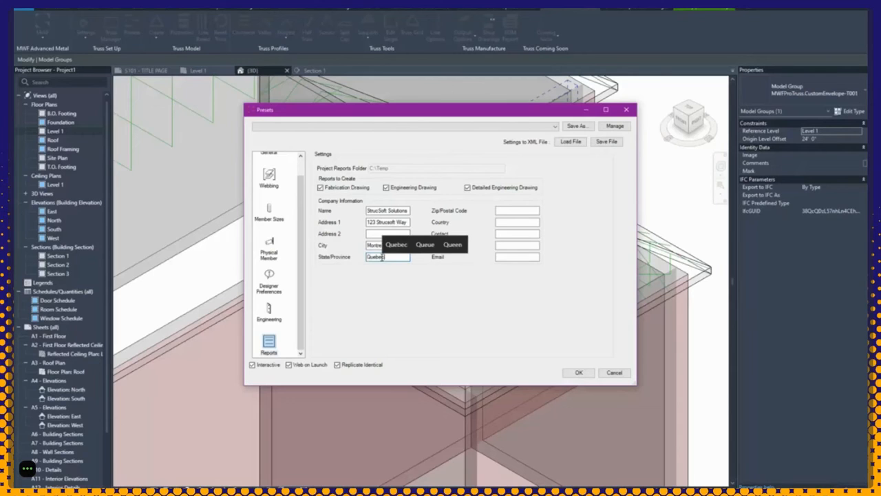
Step: Fill in the postal code, country, contact person's name, phone number and support e-mail address
{"action": "left_click", "coordinate": [517, 210]}
{"action": "type", "text": "1"}
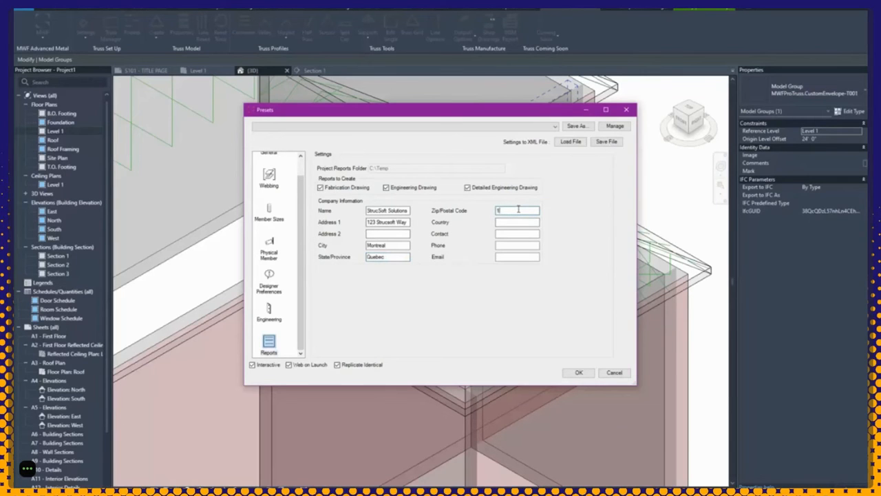
{"action": "type", "text": "23456"}
{"action": "left_click", "coordinate": [501, 222]}
{"action": "type", "text": "Canada"}
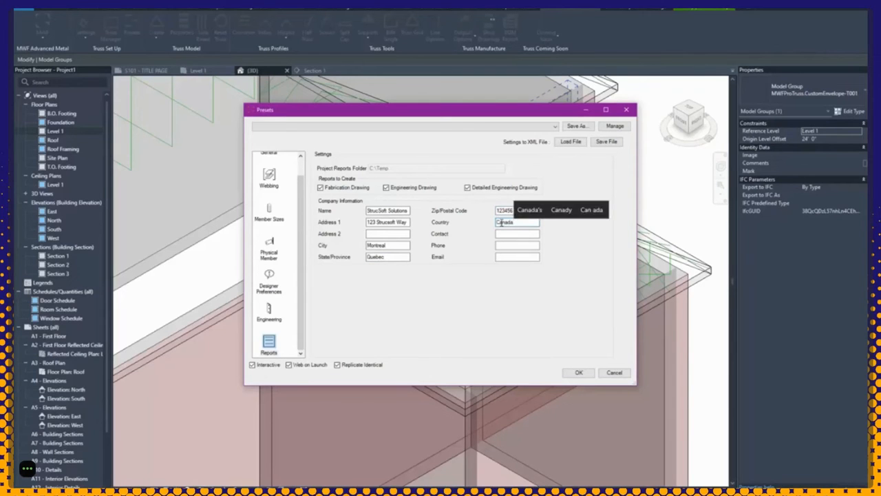
{"action": "left_click", "coordinate": [505, 233]}
{"action": "type", "text": "Aparna"}
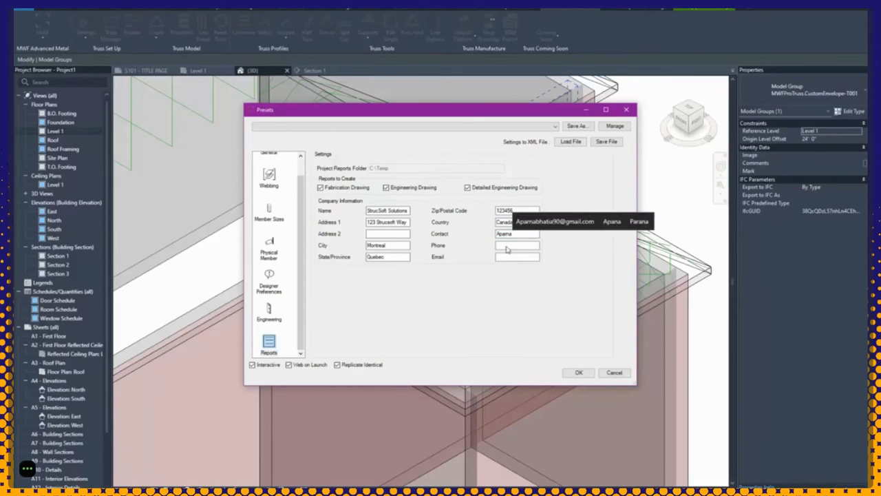
{"action": "left_click", "coordinate": [507, 245]}
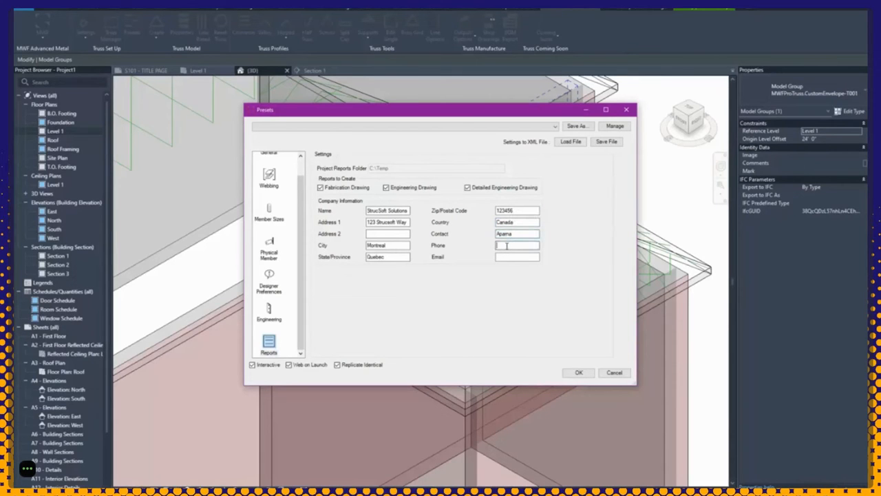
{"action": "type", "text": "999-999-9999"}
{"action": "left_click", "coordinate": [521, 256]}
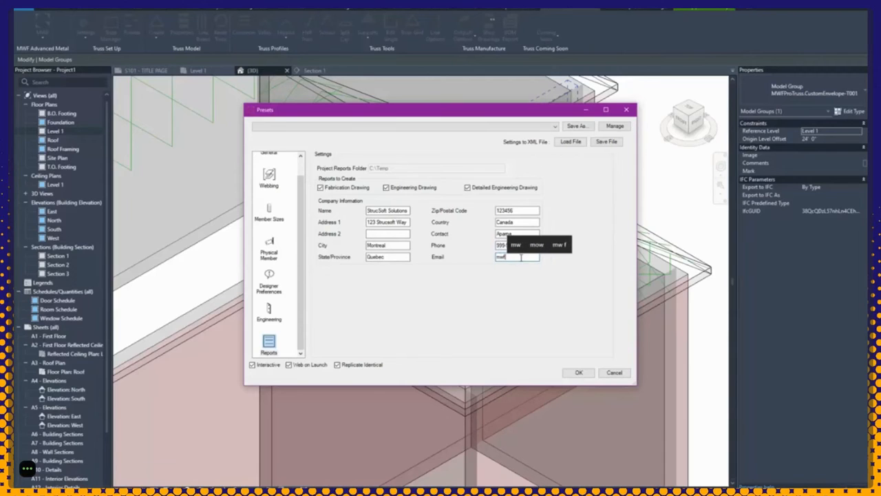
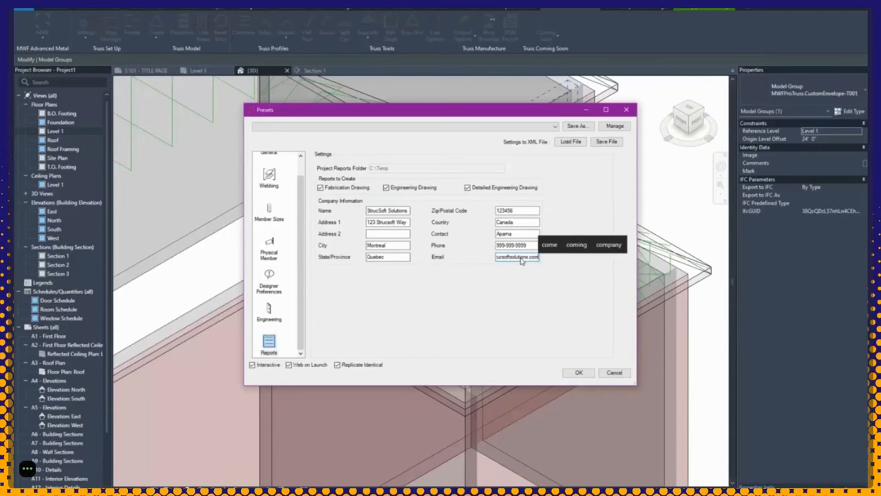
Step: Accept the preset settings and close the Presets dialog
{"action": "scroll", "coordinate": [285, 354], "scroll_direction": "up", "scroll_amount": 1}
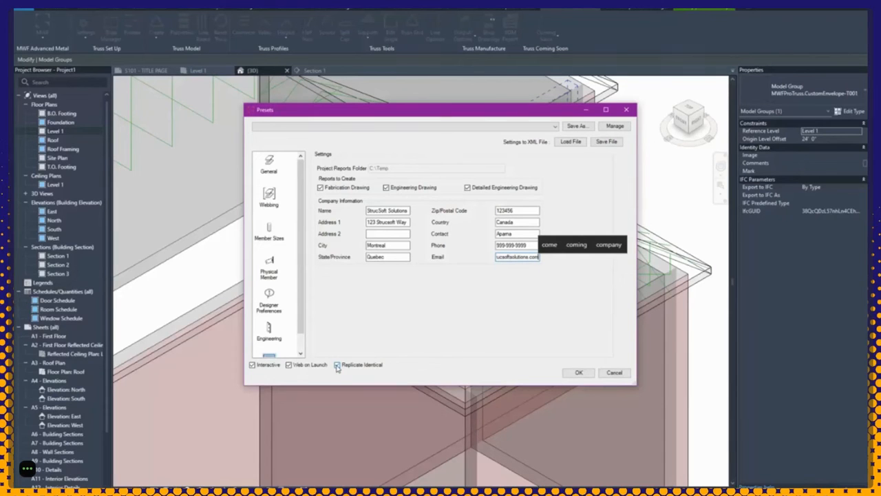
{"action": "left_click", "coordinate": [578, 372]}
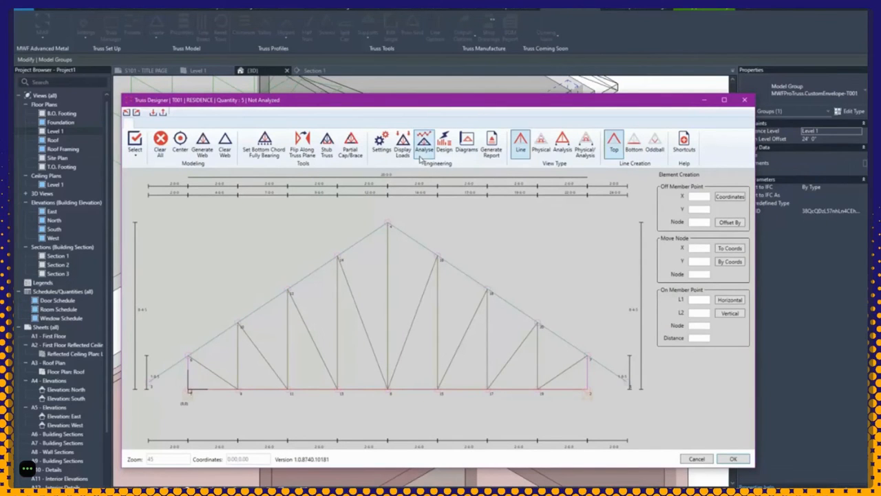
Step: Give truss T001 a Roll X support at its left end node and Pinned at its right
{"action": "left_click", "coordinate": [188, 393]}
{"action": "double_click", "coordinate": [188, 393]}
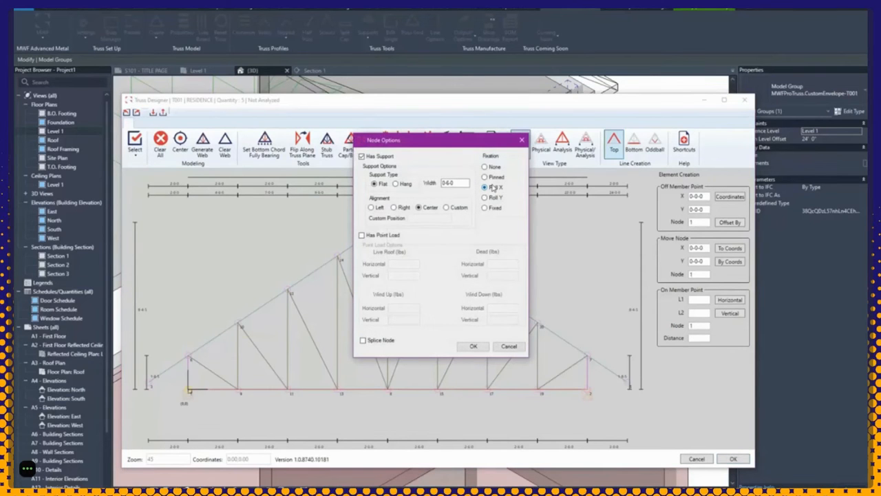
{"action": "left_click", "coordinate": [466, 346]}
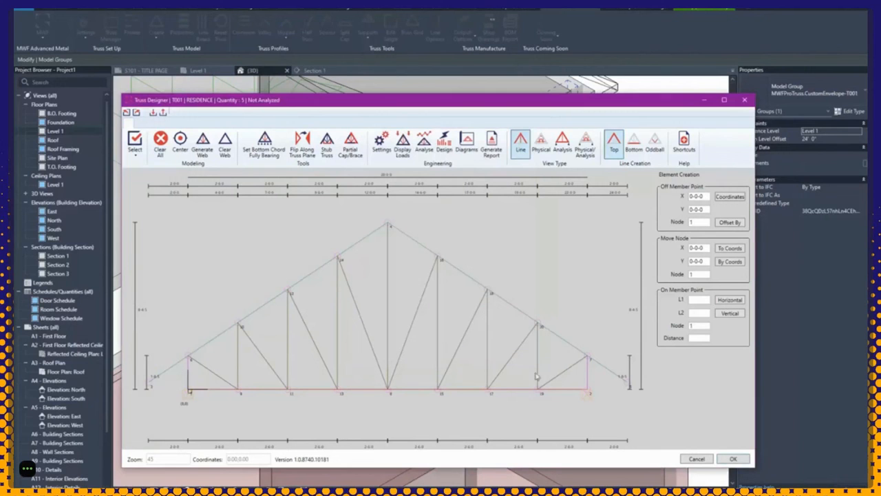
{"action": "double_click", "coordinate": [590, 393]}
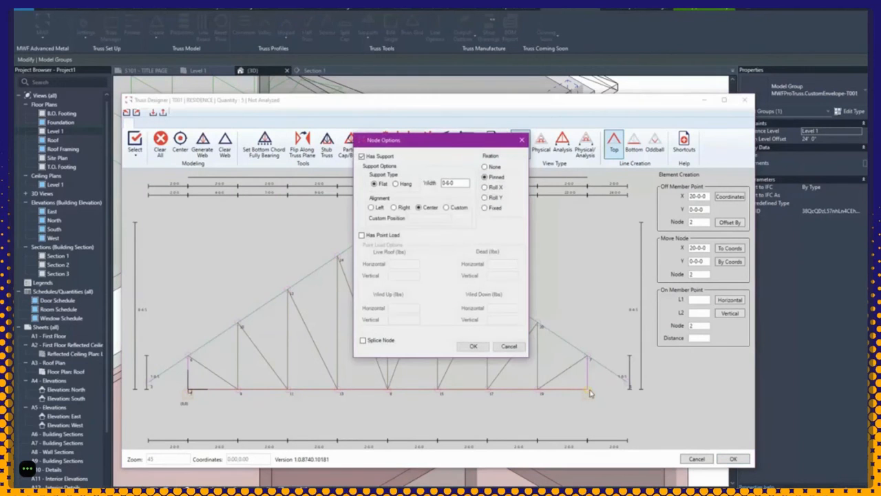
{"action": "left_click", "coordinate": [473, 347]}
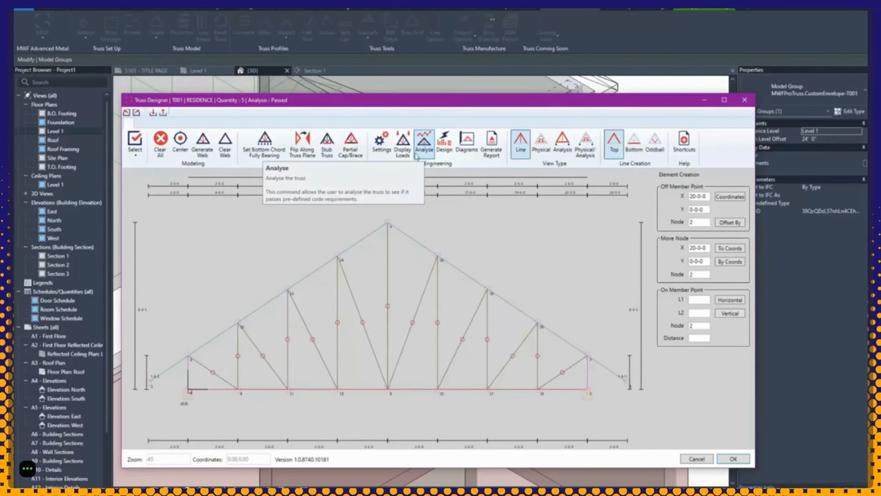
{"action": "scroll", "coordinate": [274, 97], "scroll_direction": "up", "scroll_amount": 1}
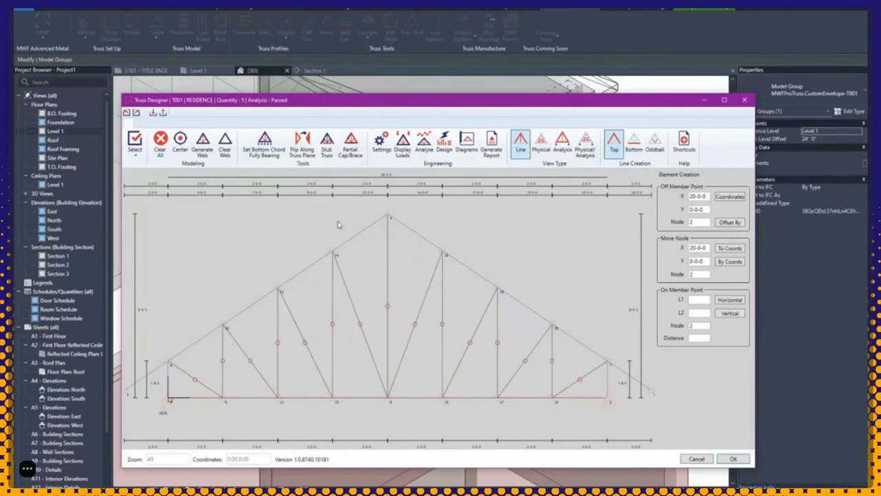
Step: Generate the T001 reports and bring the E-T001.pdf engineering drawing up full-screen
{"action": "scroll", "coordinate": [337, 224], "scroll_direction": "down", "scroll_amount": 4}
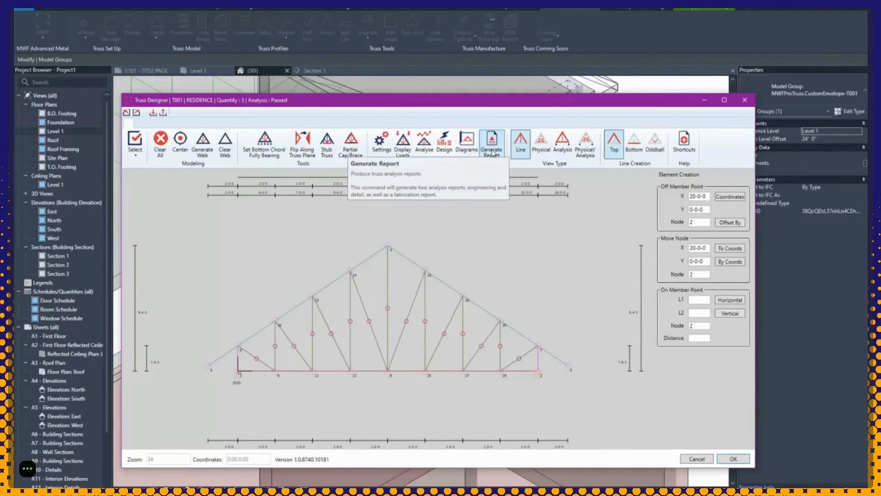
{"action": "left_click", "coordinate": [491, 151]}
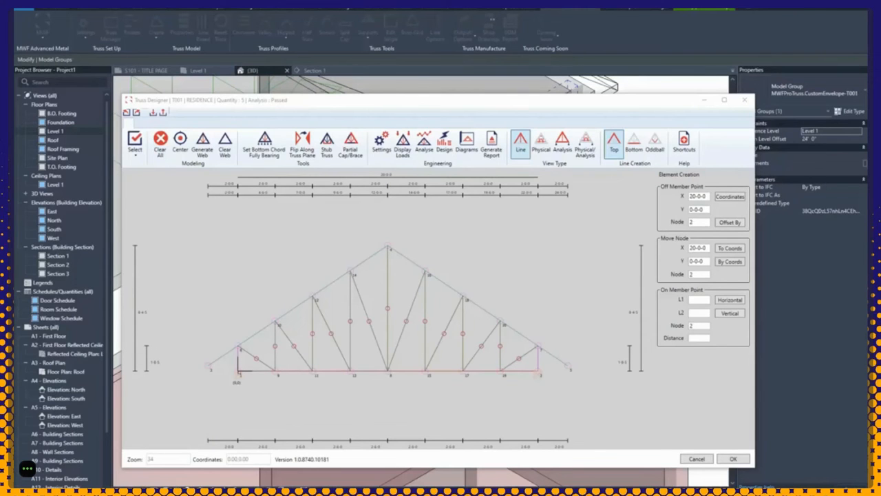
{"action": "left_click", "coordinate": [303, 261]}
{"action": "left_click_drag", "start_coordinate": [325, 262], "coordinate": [366, 134]}
{"action": "double_click", "coordinate": [367, 134]}
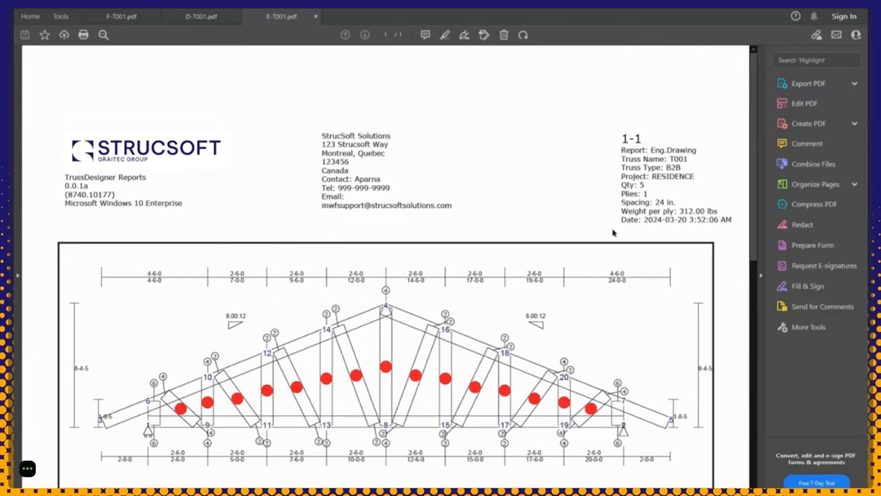
Step: Read E-T001.pdf, selecting its load summary and ASCE 7-16 wind criteria, then switch to D-T001.pdf
{"action": "scroll", "coordinate": [612, 232], "scroll_direction": "down", "scroll_amount": 3}
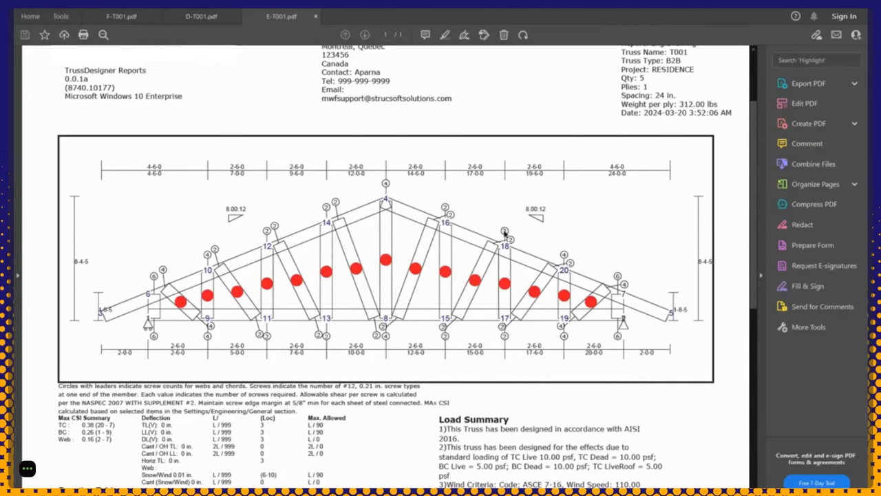
{"action": "scroll", "coordinate": [169, 386], "scroll_direction": "down", "scroll_amount": 3}
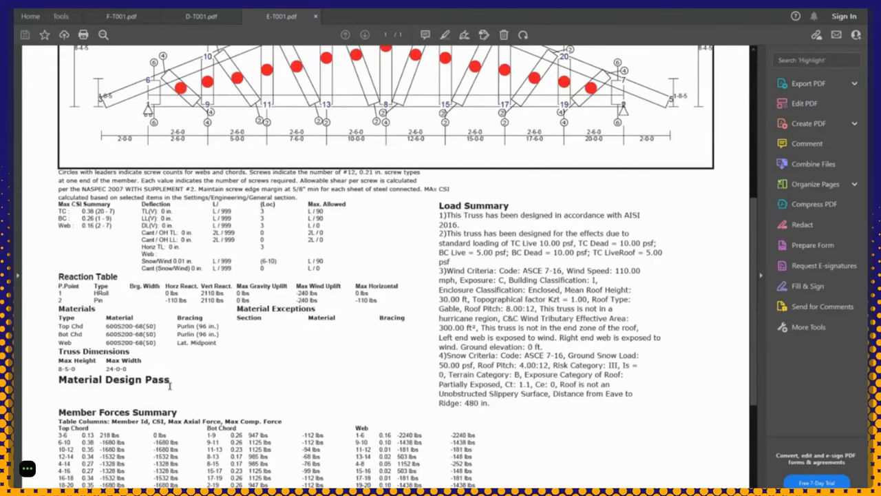
{"action": "scroll", "coordinate": [434, 241], "scroll_direction": "down", "scroll_amount": 3}
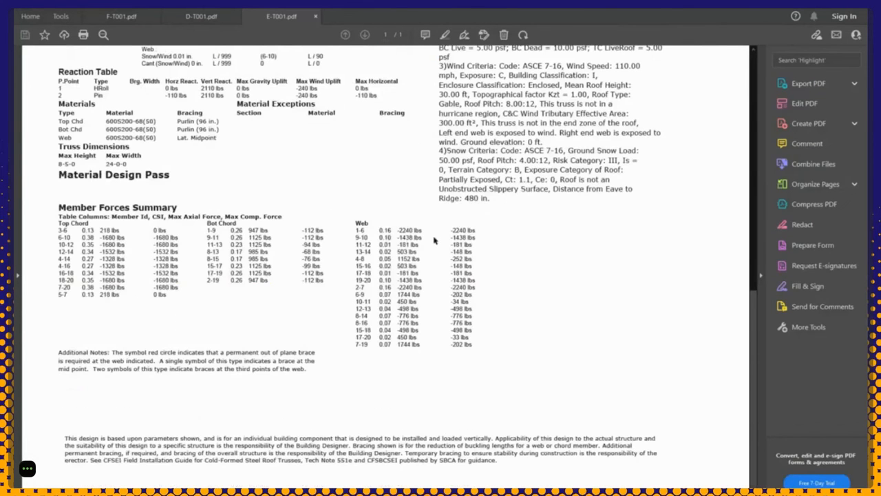
{"action": "scroll", "coordinate": [434, 240], "scroll_direction": "up", "scroll_amount": 3}
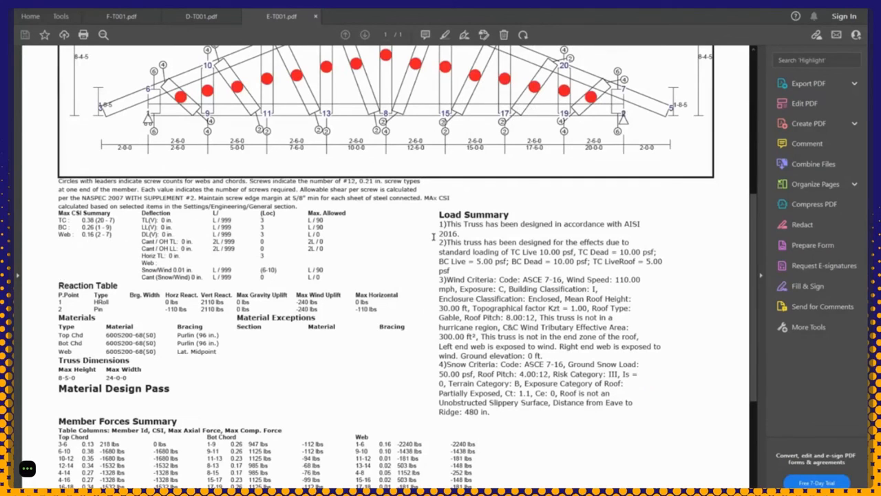
{"action": "left_click_drag", "start_coordinate": [482, 243], "coordinate": [440, 222]}
{"action": "left_click_drag", "start_coordinate": [447, 280], "coordinate": [564, 281]}
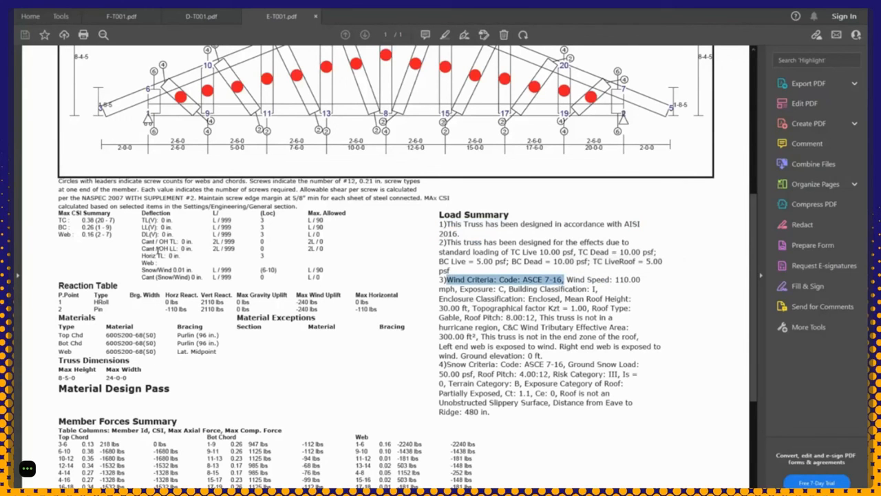
{"action": "scroll", "coordinate": [159, 252], "scroll_direction": "down", "scroll_amount": 3}
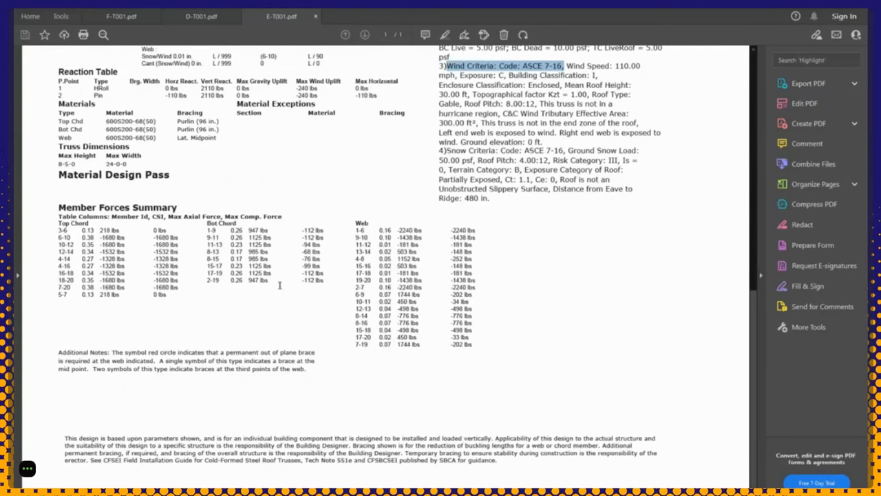
{"action": "scroll", "coordinate": [373, 311], "scroll_direction": "up", "scroll_amount": 5}
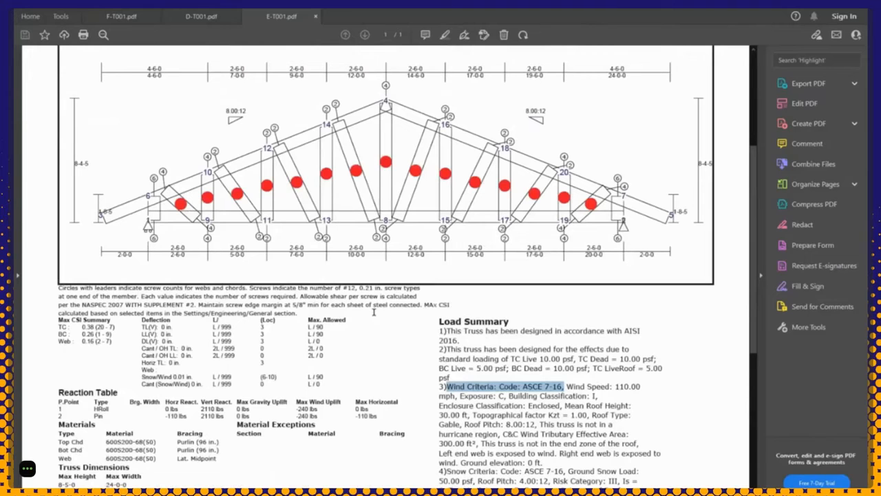
{"action": "left_click", "coordinate": [217, 15]}
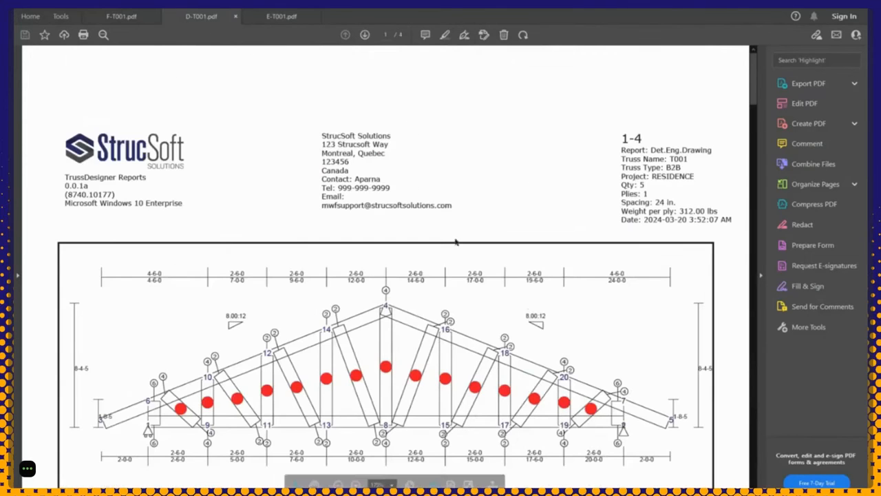
Step: Select D-T001.pdf's load summary lines through the wind code, then move on to F-T001.pdf
{"action": "scroll", "coordinate": [527, 303], "scroll_direction": "down", "scroll_amount": 8}
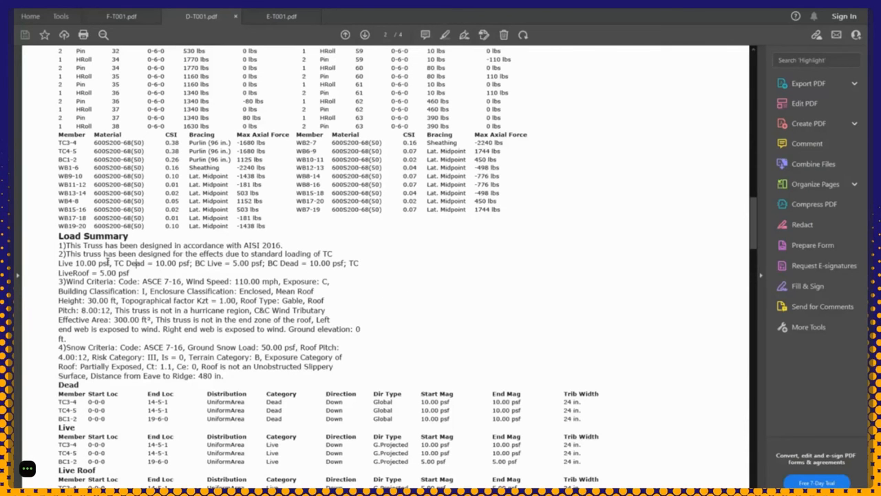
{"action": "left_click_drag", "start_coordinate": [126, 263], "coordinate": [61, 244]}
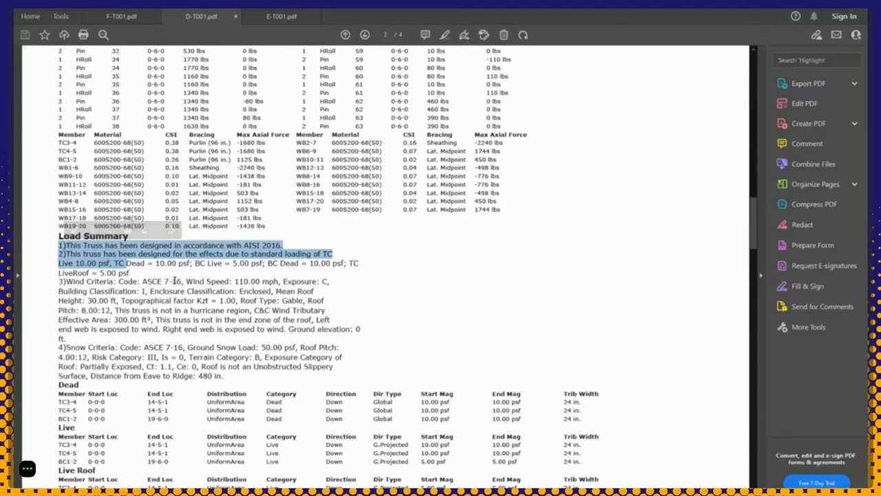
{"action": "left_click_drag", "start_coordinate": [182, 281], "coordinate": [91, 275]}
{"action": "left_click", "coordinate": [183, 277]}
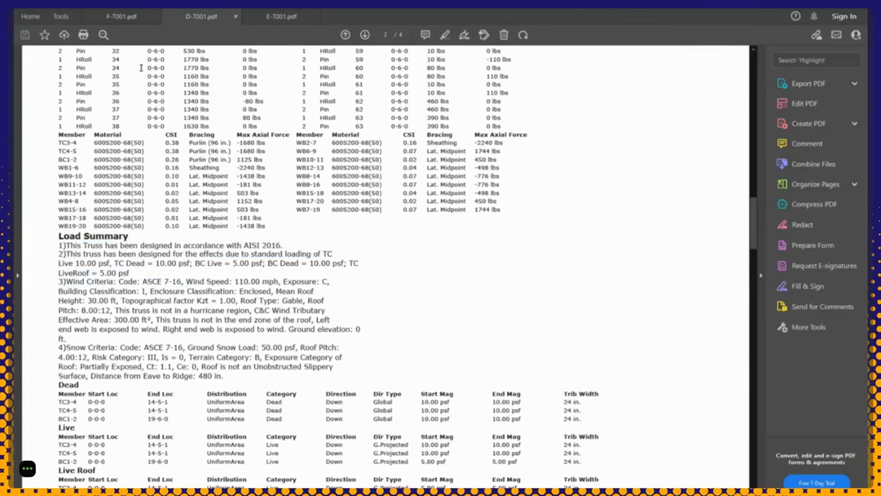
{"action": "left_click", "coordinate": [122, 17]}
{"action": "scroll", "coordinate": [131, 23], "scroll_direction": "down", "scroll_amount": 3}
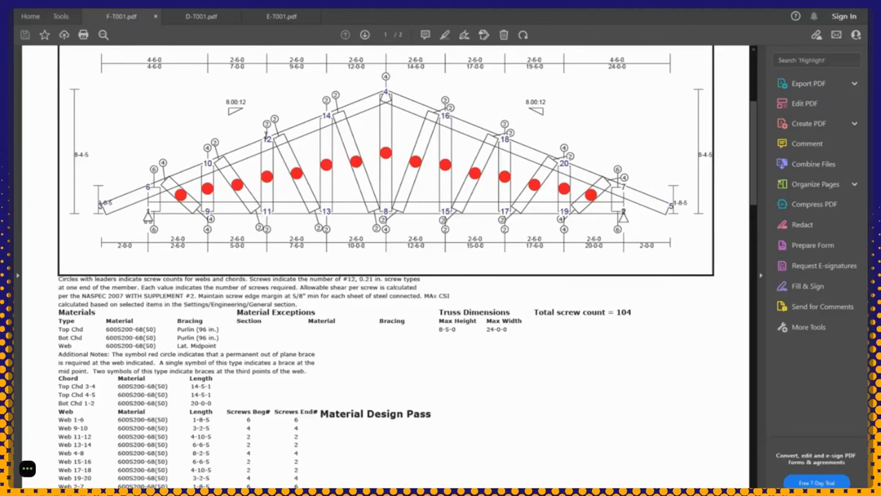
Step: Check Web 1-6 in the F-T001.pdf web table: 600S200-68(50) with 6 screws each end
{"action": "scroll", "coordinate": [288, 238], "scroll_direction": "down", "scroll_amount": 5}
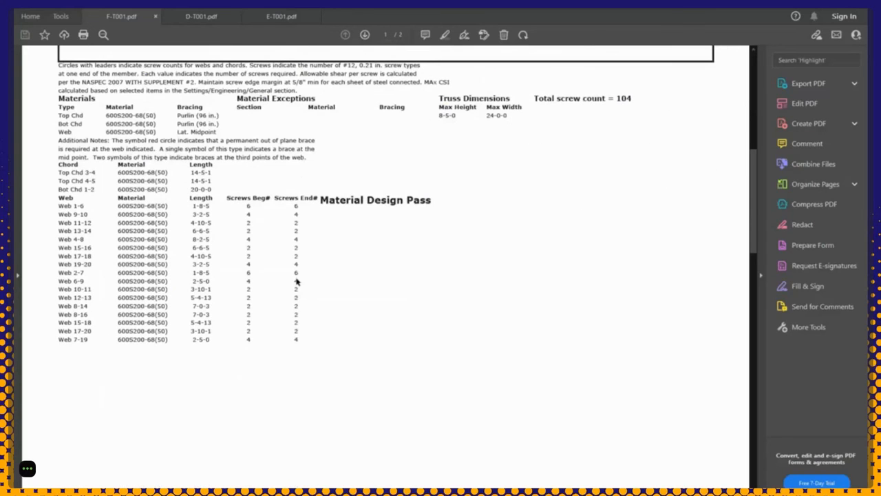
{"action": "left_click_drag", "start_coordinate": [60, 206], "coordinate": [89, 205]}
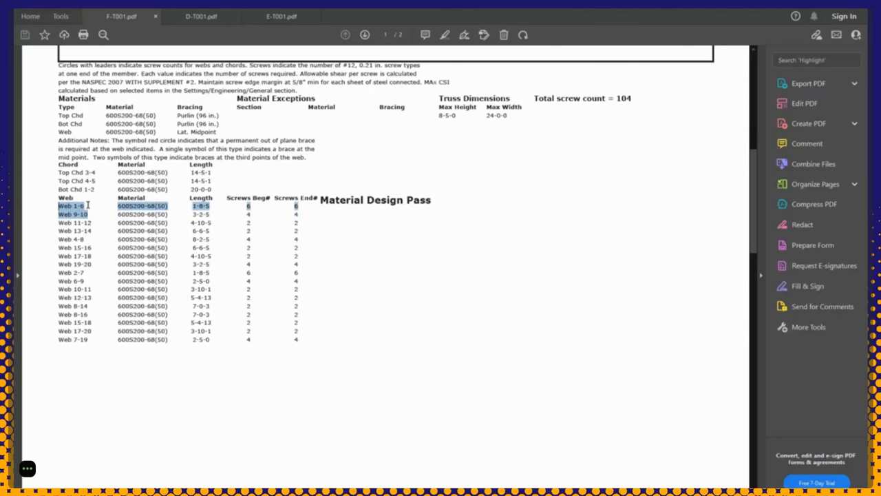
{"action": "left_click", "coordinate": [155, 211]}
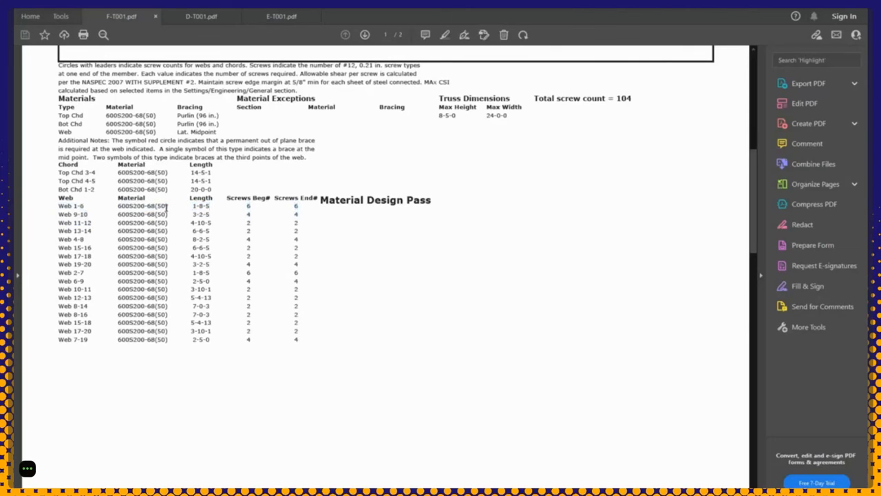
{"action": "left_click_drag", "start_coordinate": [197, 207], "coordinate": [222, 209]}
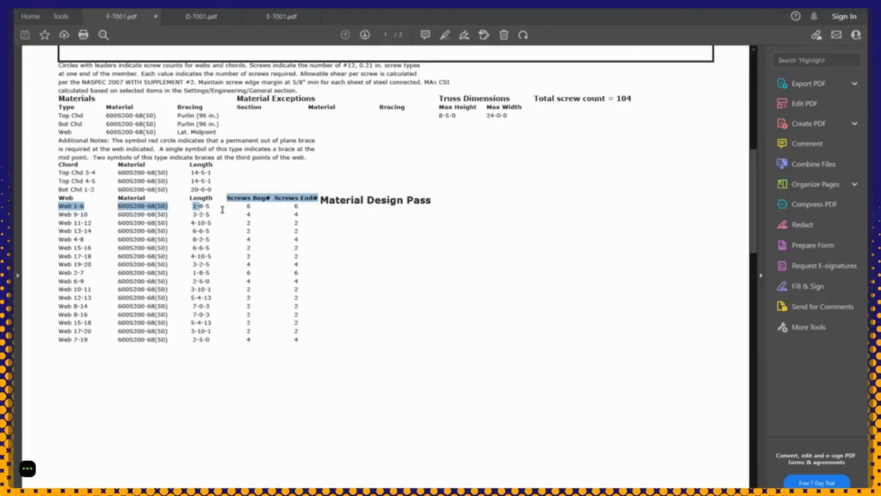
{"action": "left_click_drag", "start_coordinate": [244, 208], "coordinate": [290, 211]}
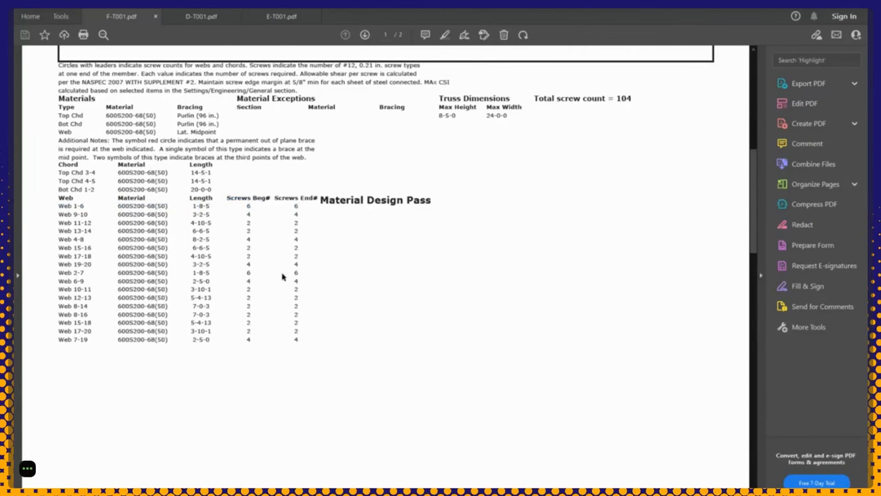
{"action": "scroll", "coordinate": [283, 276], "scroll_direction": "down", "scroll_amount": 5}
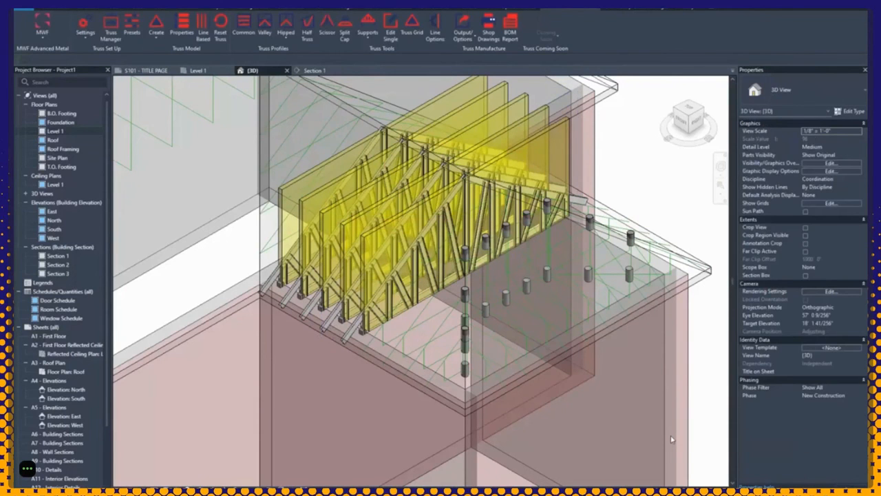
{"action": "scroll", "coordinate": [668, 437], "scroll_direction": "down", "scroll_amount": 3}
{"action": "middle_click_drag", "start_coordinate": [663, 433], "coordinate": [520, 432]}
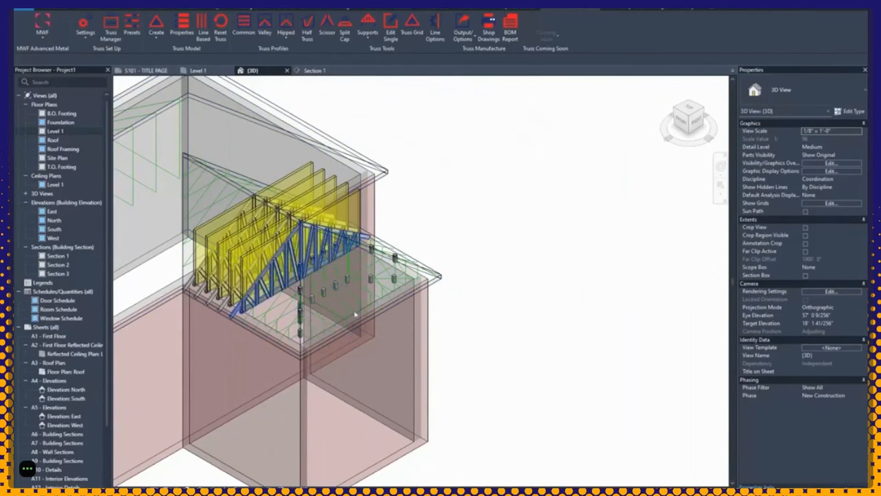
{"action": "scroll", "coordinate": [308, 323], "scroll_direction": "up", "scroll_amount": 5}
{"action": "scroll", "coordinate": [301, 181], "scroll_direction": "down", "scroll_amount": 2}
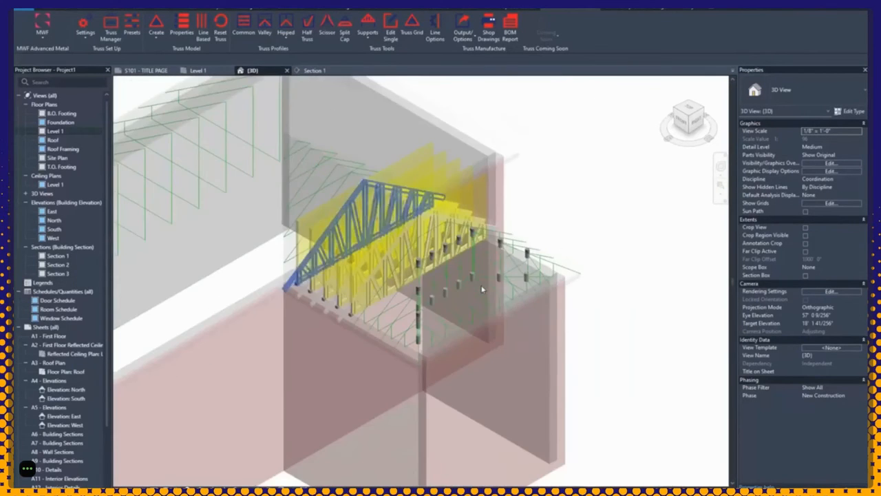
{"action": "middle_click_drag", "start_coordinate": [193, 137], "coordinate": [298, 176]}
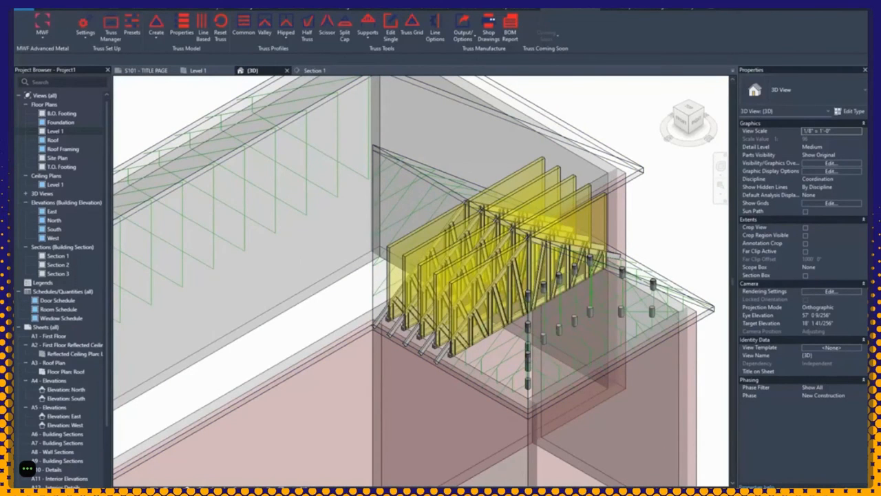
{"action": "key", "text": "ctrl+s"}
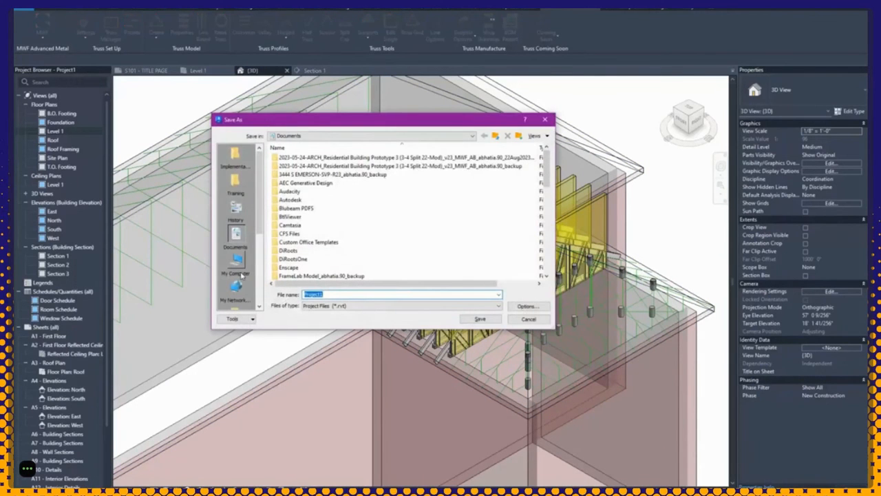
{"action": "scroll", "coordinate": [241, 275], "scroll_direction": "down", "scroll_amount": 3}
{"action": "left_click", "coordinate": [235, 238]}
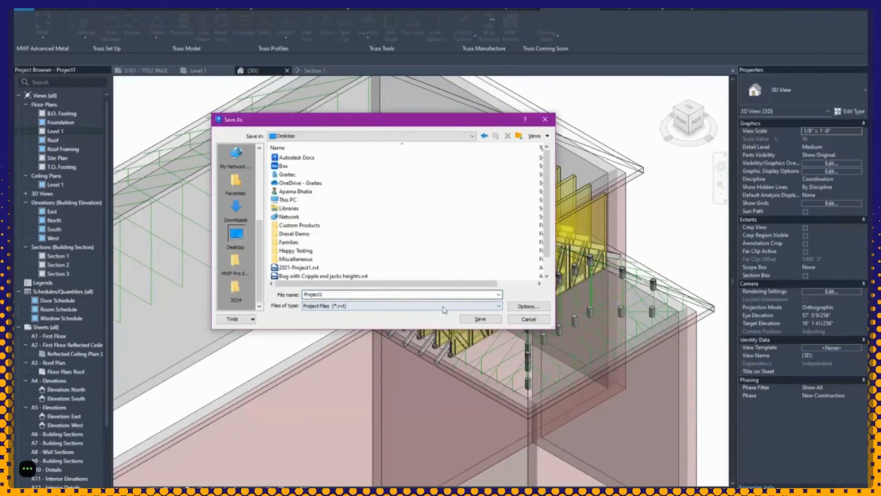
{"action": "left_click", "coordinate": [480, 319]}
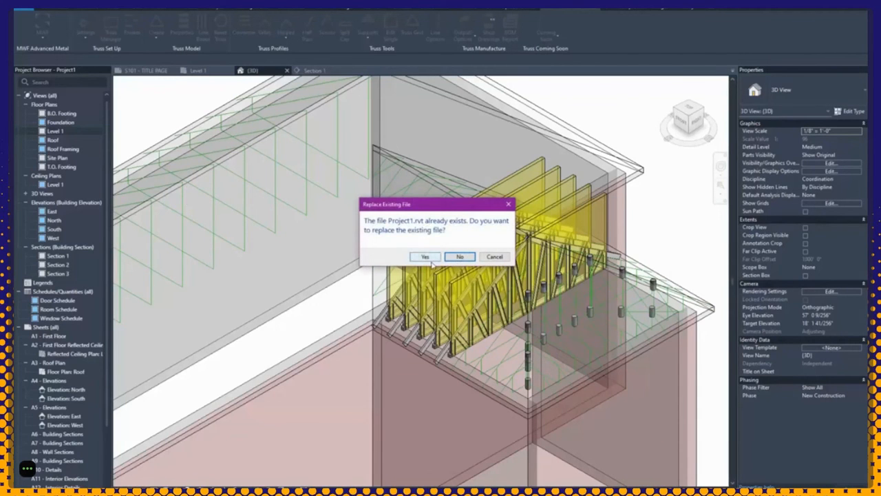
{"action": "left_click", "coordinate": [493, 257]}
{"action": "left_click", "coordinate": [493, 253]}
{"action": "left_click", "coordinate": [508, 289]}
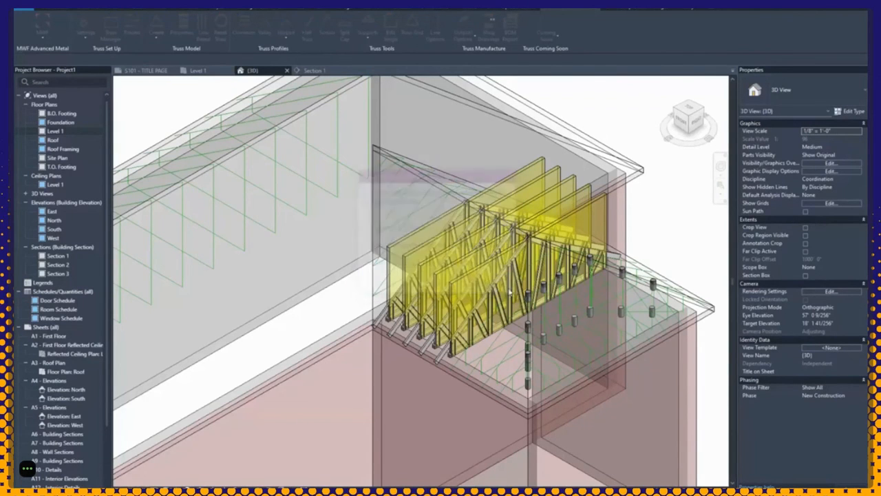
{"action": "left_click", "coordinate": [466, 102]}
{"action": "middle_click_drag", "start_coordinate": [465, 102], "coordinate": [554, 131]}
{"action": "scroll", "coordinate": [555, 132], "scroll_direction": "down", "scroll_amount": 2}
{"action": "left_click", "coordinate": [559, 10]}
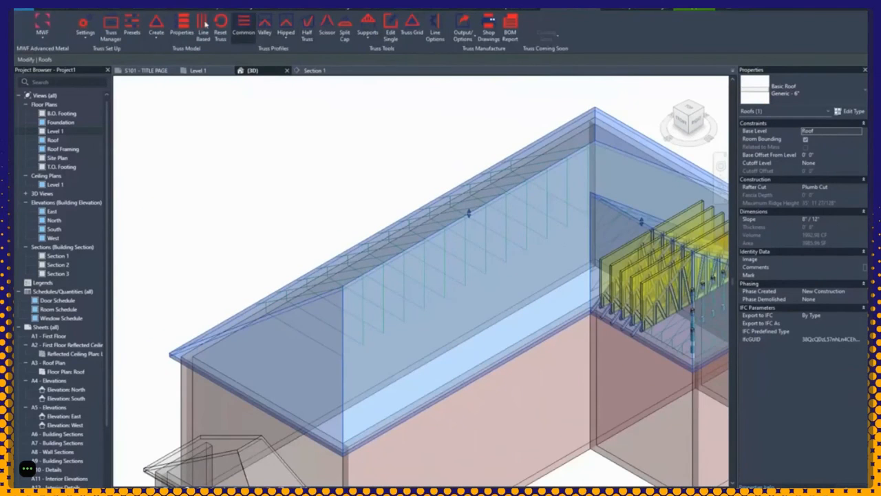
{"action": "left_click", "coordinate": [109, 26]}
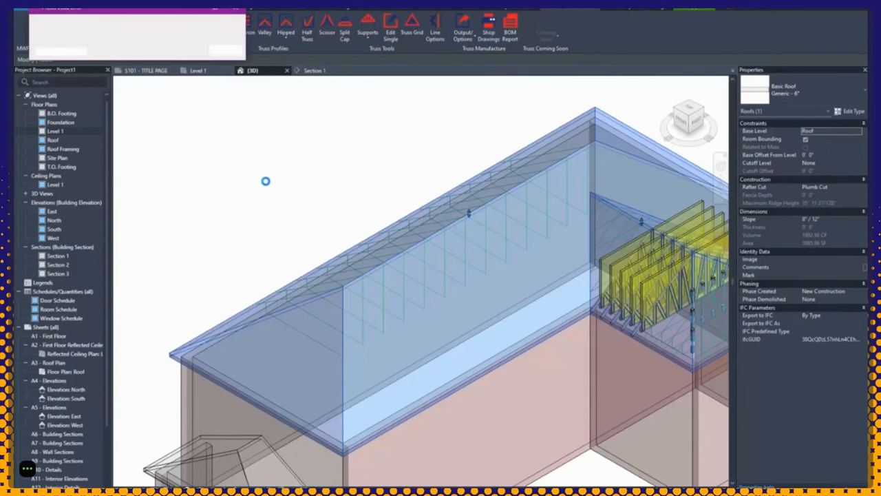
{"action": "left_click", "coordinate": [226, 49]}
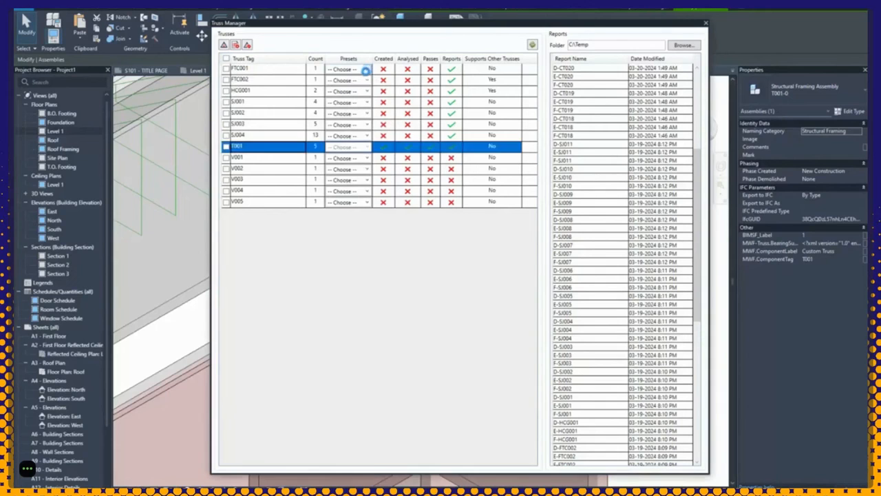
{"action": "left_click", "coordinate": [367, 69]}
{"action": "left_click", "coordinate": [390, 49]}
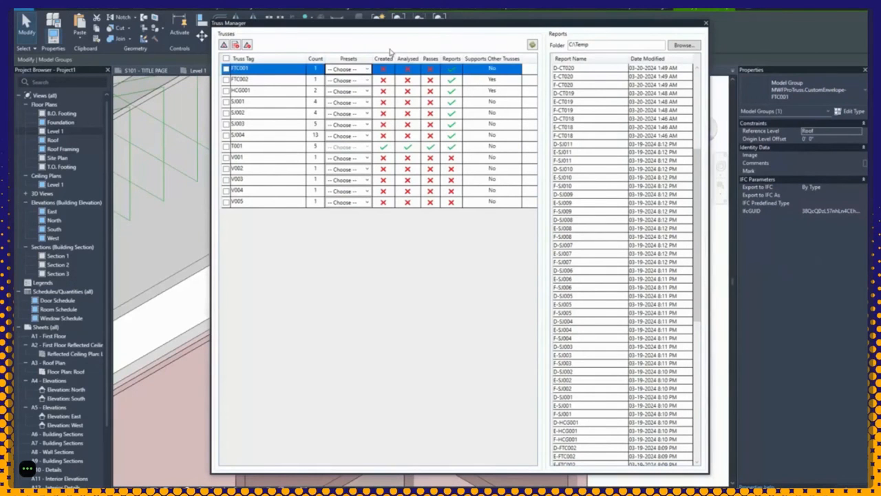
{"action": "left_click", "coordinate": [349, 147]}
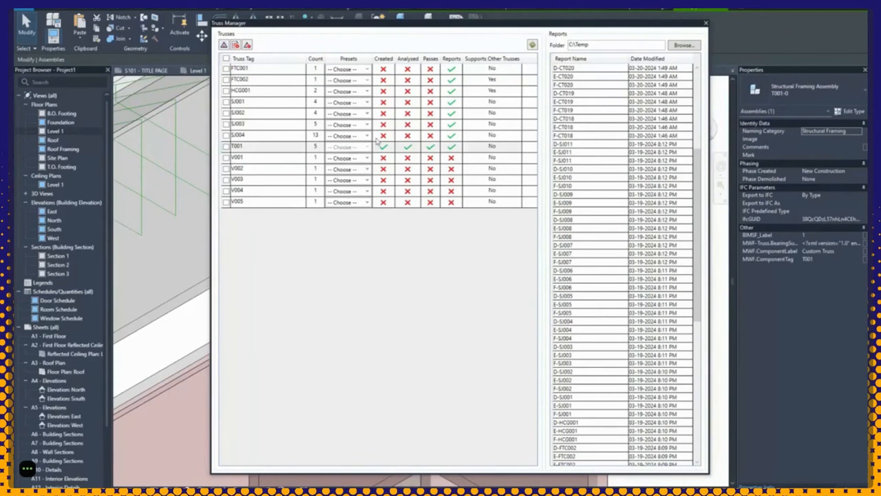
{"action": "left_click", "coordinate": [705, 24]}
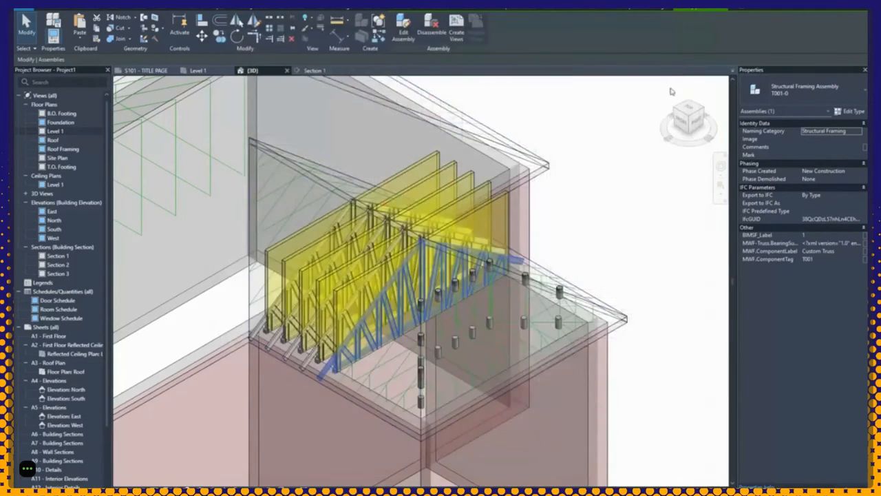
Step: Select the FTC001 model group and open MWF Presets, showing project RESIDENCE on General
{"action": "left_click", "coordinate": [598, 225]}
{"action": "left_click", "coordinate": [395, 333]}
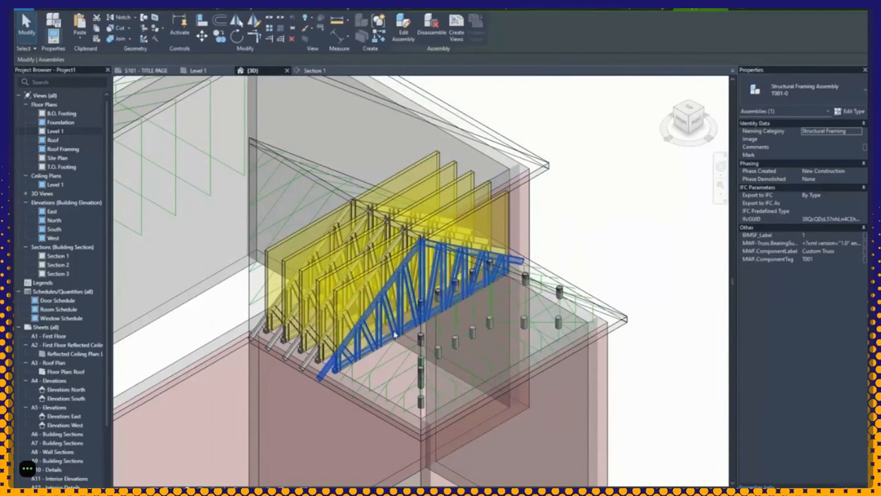
{"action": "left_click", "coordinate": [611, 215]}
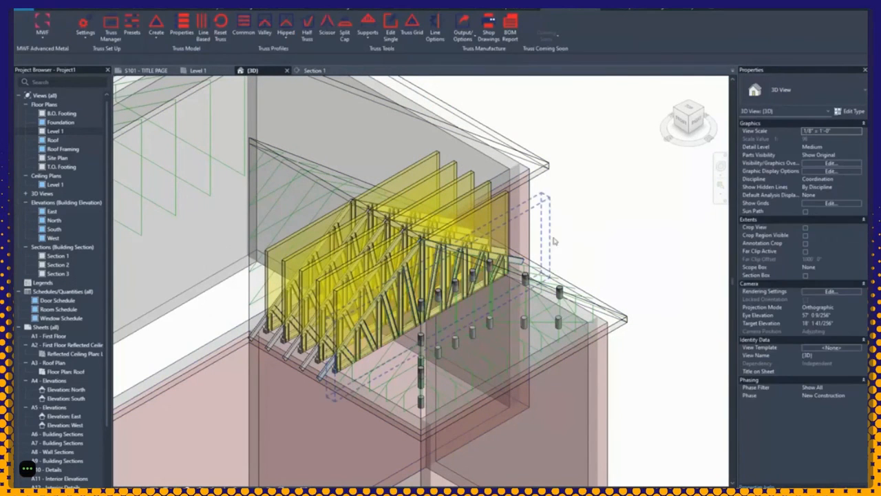
{"action": "left_click", "coordinate": [505, 259]}
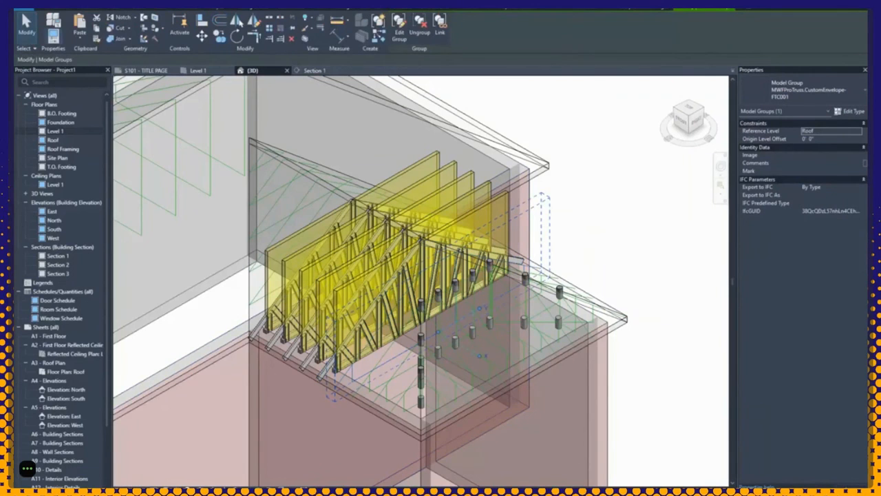
{"action": "left_click", "coordinate": [510, 9]}
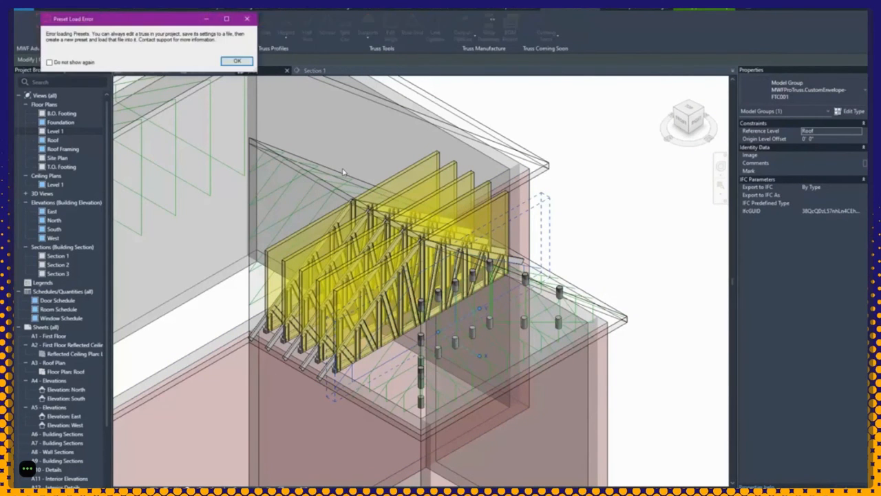
{"action": "left_click", "coordinate": [231, 62]}
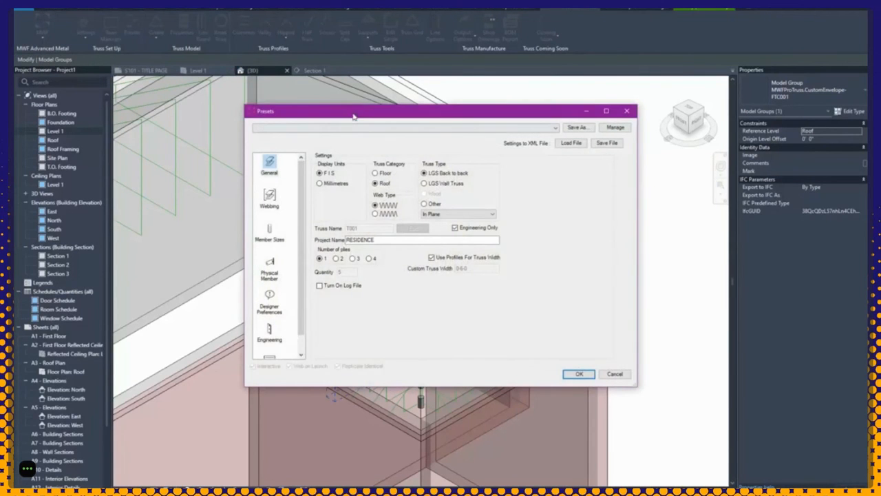
Step: Browse the preset's Member Sizes, General and Webbing pages, then cancel without changes
{"action": "left_click_drag", "start_coordinate": [353, 117], "coordinate": [249, 91]}
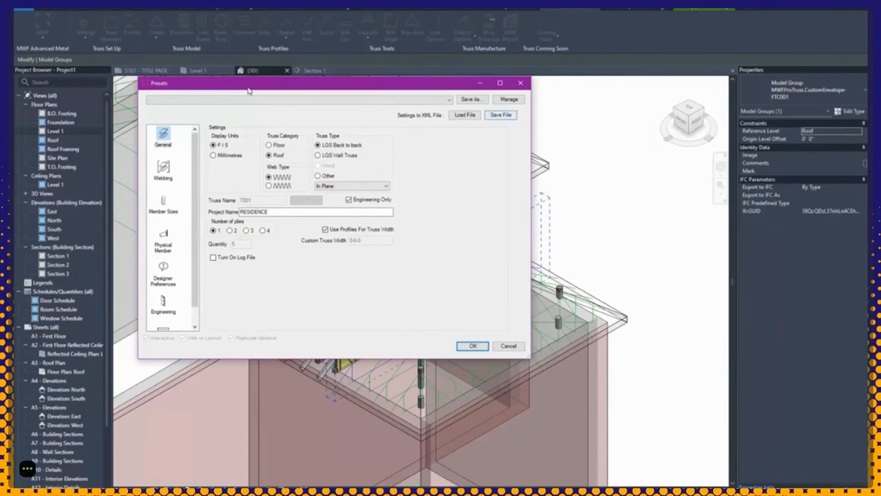
{"action": "left_click", "coordinate": [170, 202]}
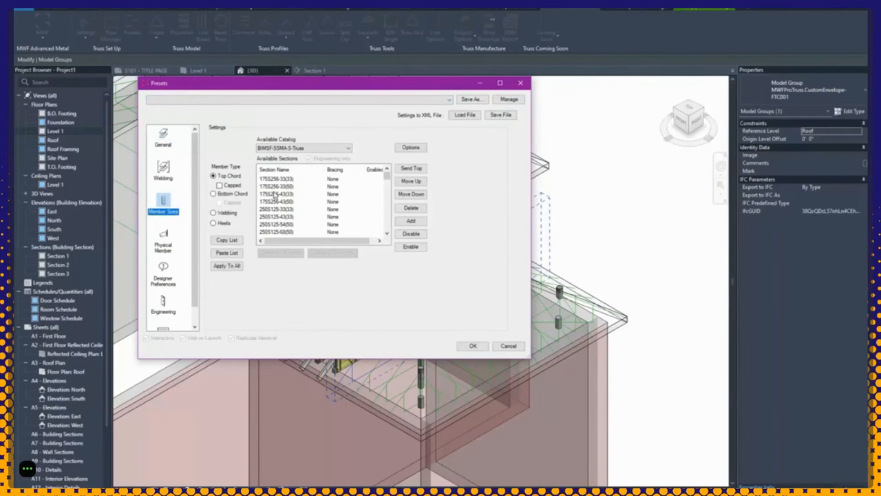
{"action": "left_click", "coordinate": [275, 195]}
{"action": "left_click", "coordinate": [165, 136]}
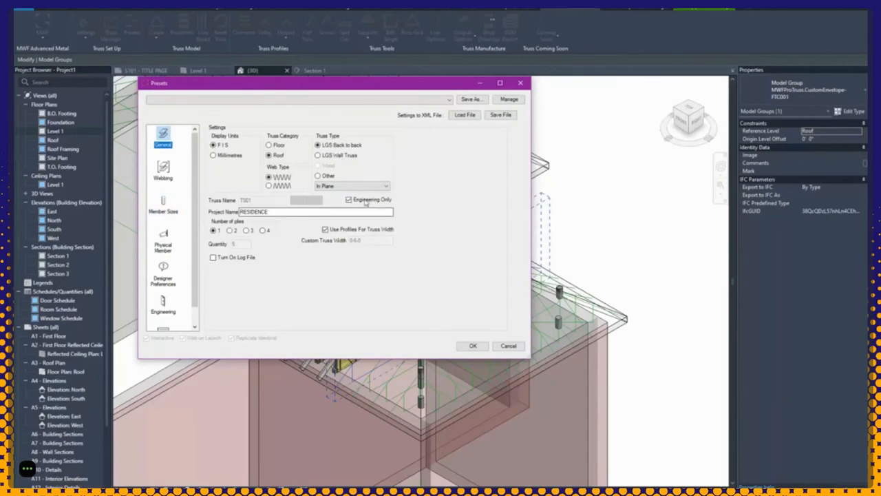
{"action": "left_click", "coordinate": [165, 172]}
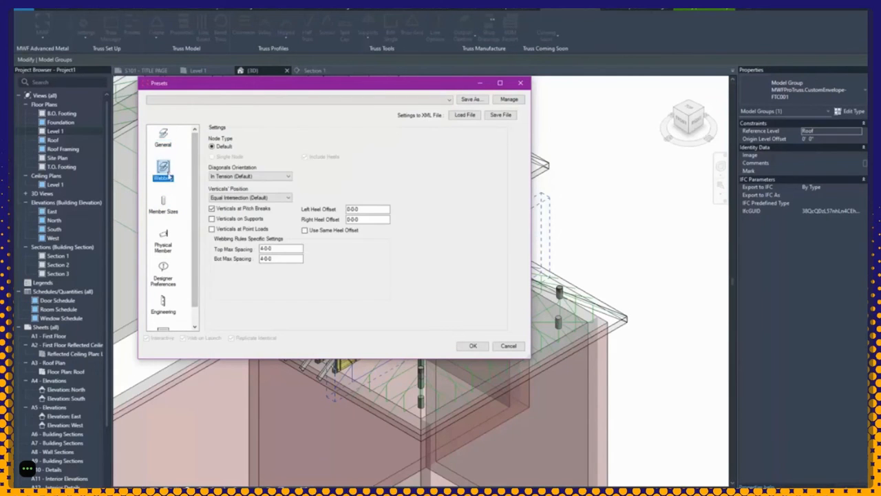
{"action": "left_click", "coordinate": [170, 205]}
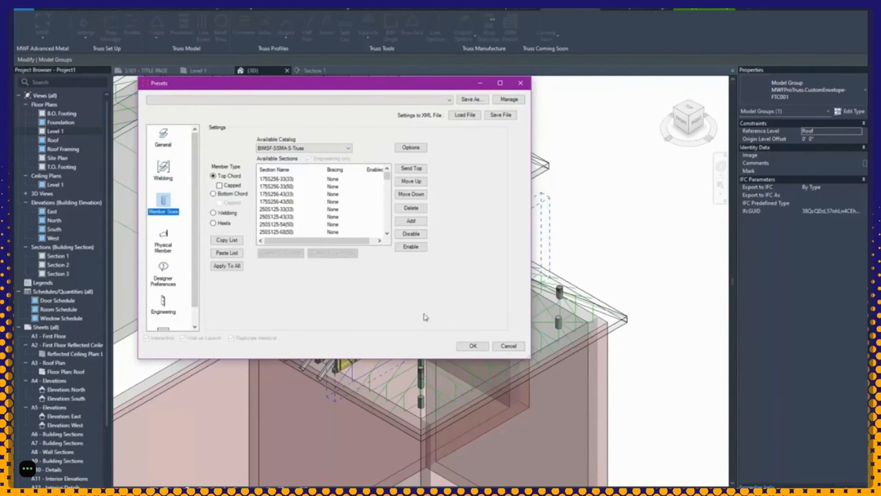
{"action": "left_click", "coordinate": [507, 346]}
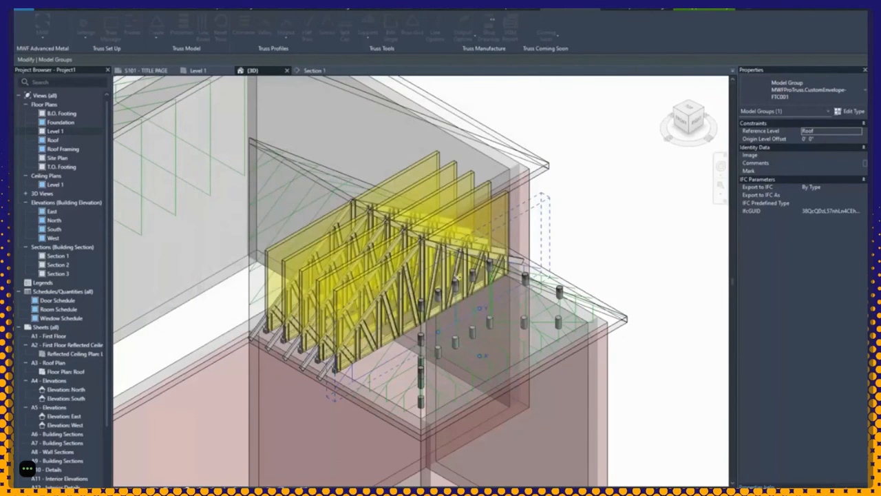
Step: Unlock truss assembly T001 and open it in the Truss Designer
{"action": "left_click", "coordinate": [579, 240]}
{"action": "left_click", "coordinate": [516, 259]}
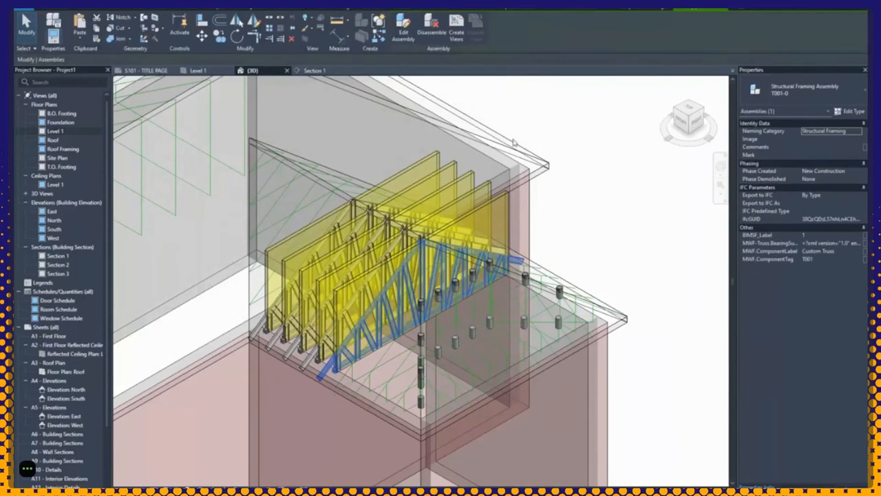
{"action": "left_click", "coordinate": [542, 11]}
{"action": "left_click", "coordinate": [83, 31]}
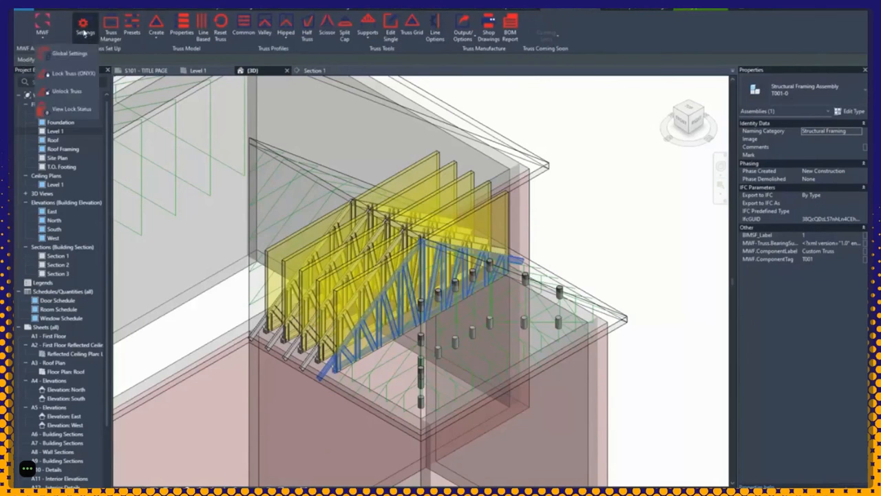
{"action": "left_click", "coordinate": [75, 97]}
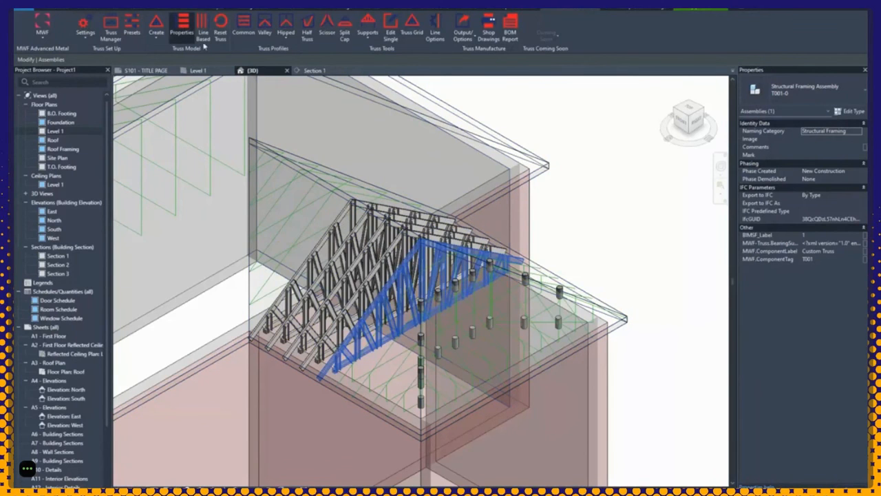
{"action": "double_click", "coordinate": [479, 260]}
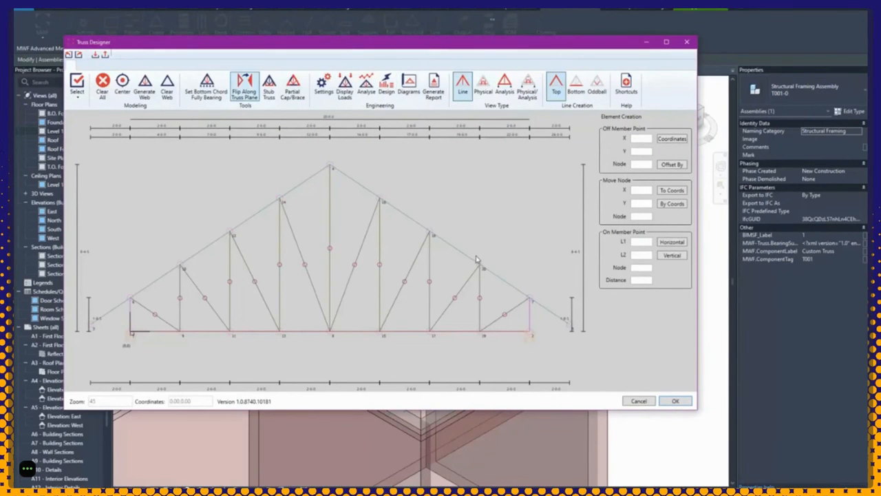
Step: Save the designer settings over SSS-Truss-Preset.xml, then cancel the Truss Designer
{"action": "left_click", "coordinate": [324, 85]}
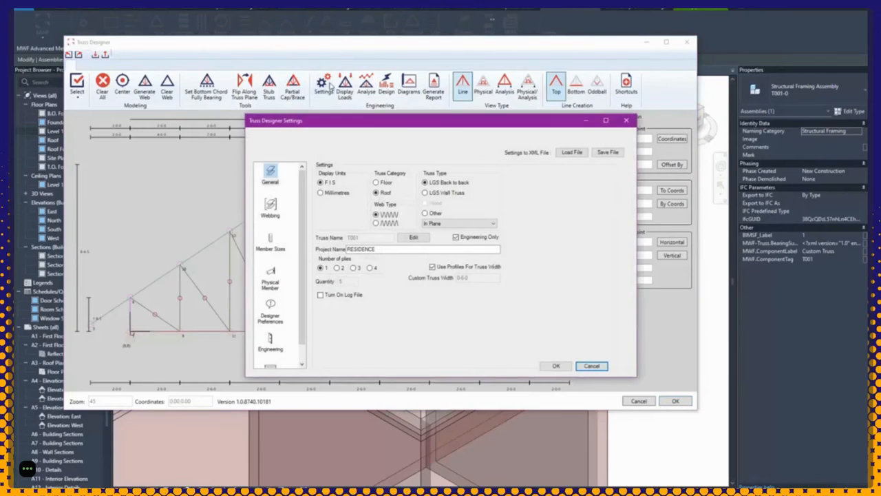
{"action": "left_click", "coordinate": [607, 152]}
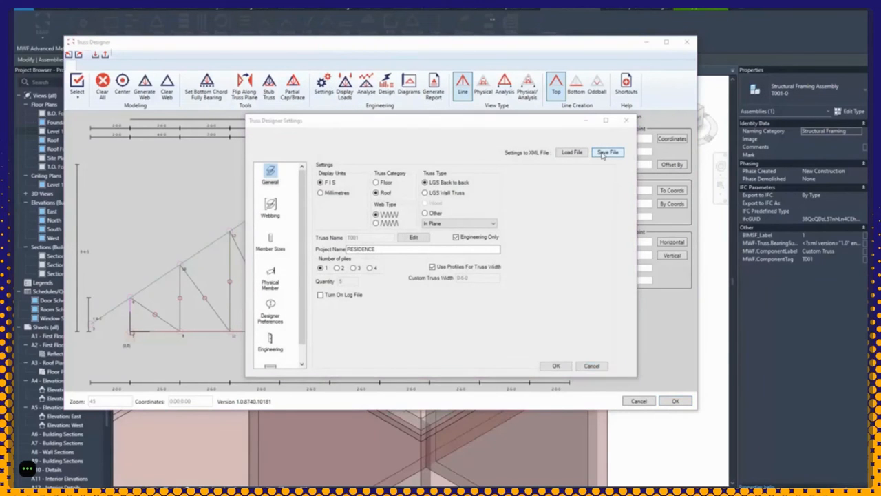
{"action": "left_click", "coordinate": [422, 260]}
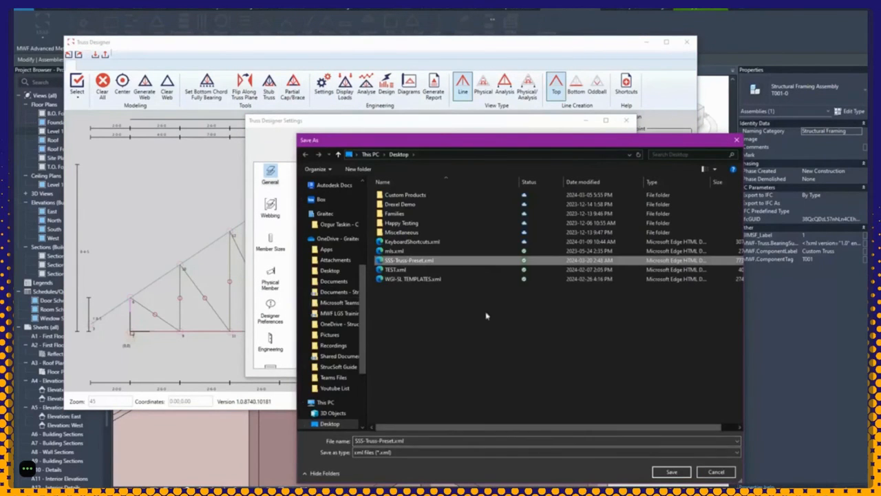
{"action": "left_click", "coordinate": [671, 472]}
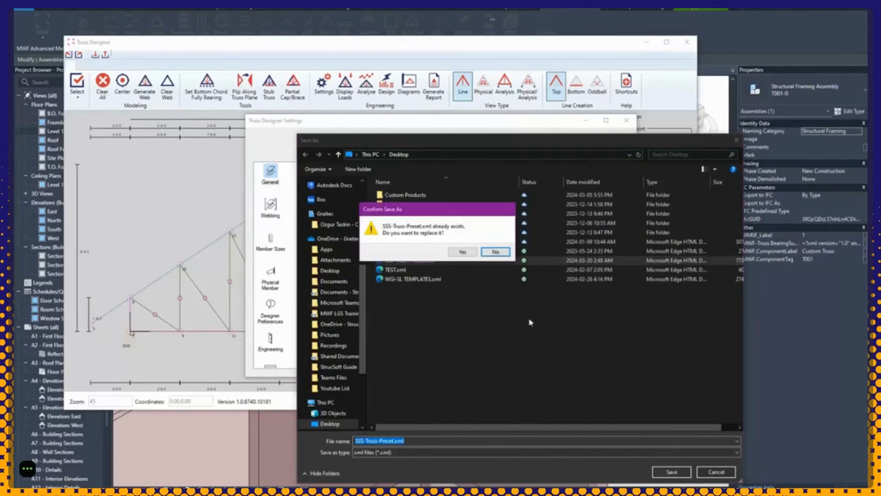
{"action": "left_click", "coordinate": [464, 252]}
{"action": "left_click", "coordinate": [561, 368]}
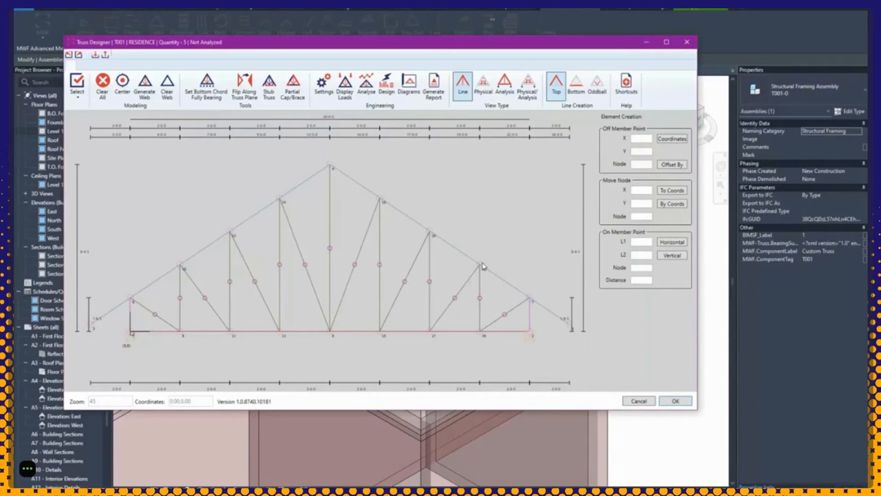
{"action": "left_click", "coordinate": [639, 402]}
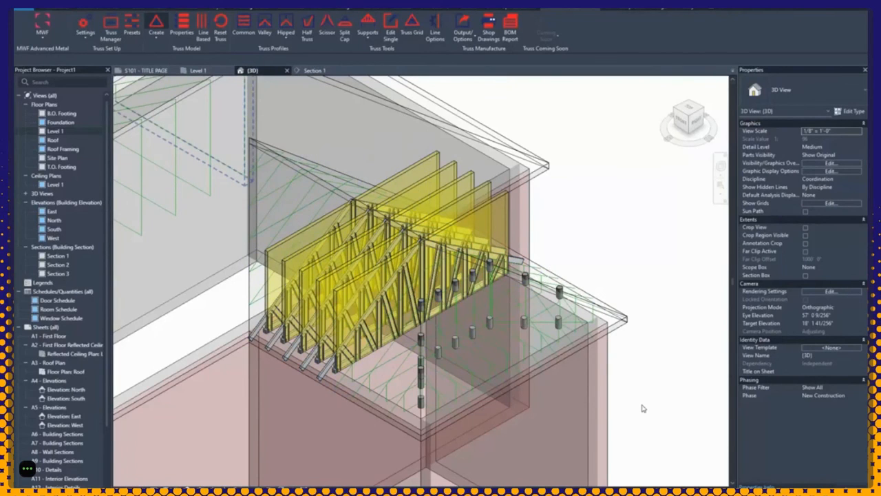
Step: Load SSS-Truss-Preset.xml into the Presets window and review its webbing member sizes
{"action": "left_click", "coordinate": [133, 34]}
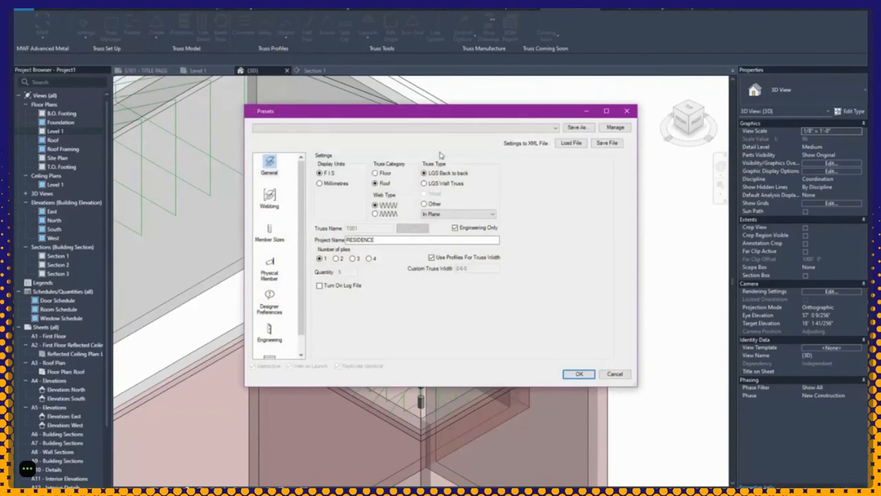
{"action": "left_click", "coordinate": [571, 143]}
{"action": "left_click", "coordinate": [467, 261]}
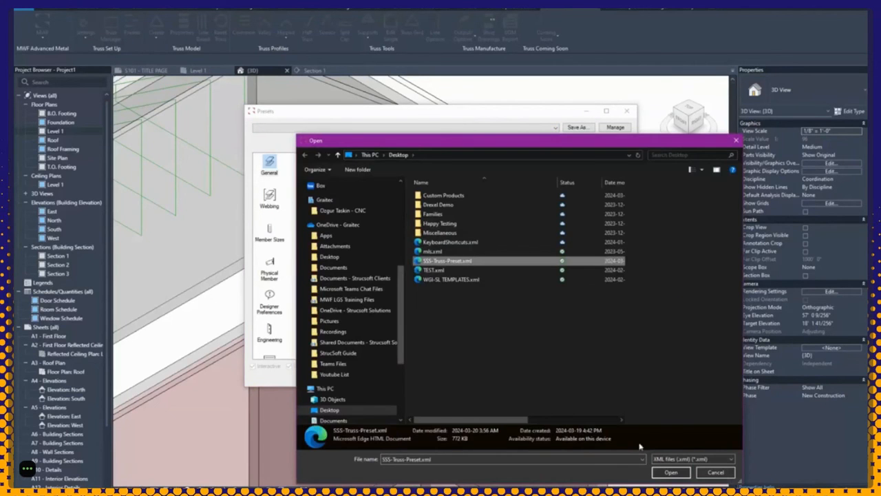
{"action": "left_click", "coordinate": [670, 473]}
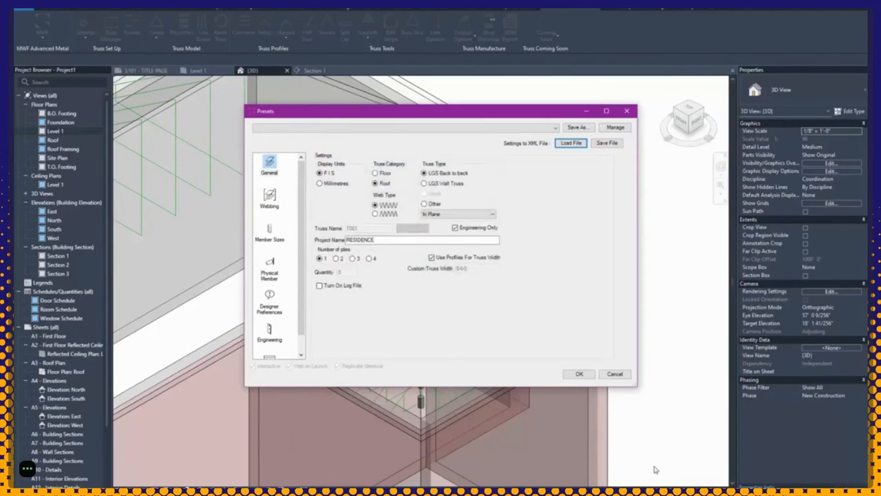
{"action": "left_click", "coordinate": [270, 268]}
{"action": "left_click", "coordinate": [270, 233]}
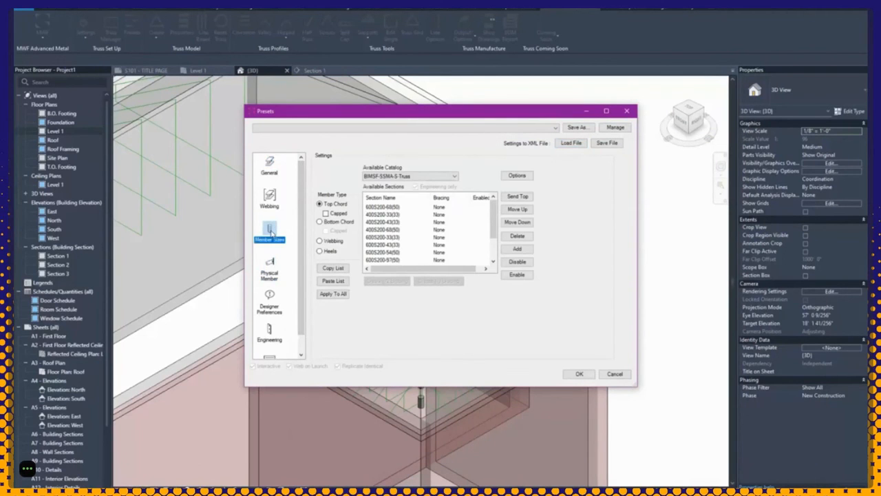
{"action": "left_click", "coordinate": [333, 241]}
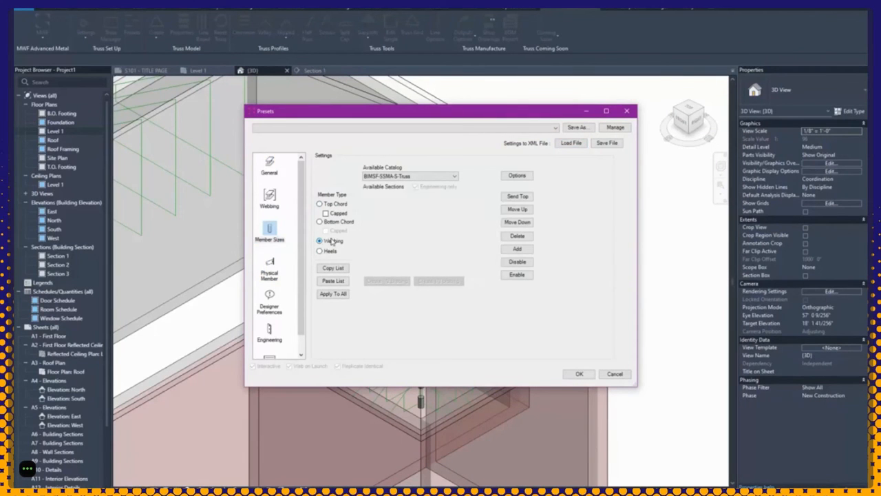
{"action": "left_click", "coordinate": [272, 168]}
Step: Save the settings as a preset named 'Truss Presets', select it, and apply
{"action": "left_click", "coordinate": [577, 127]}
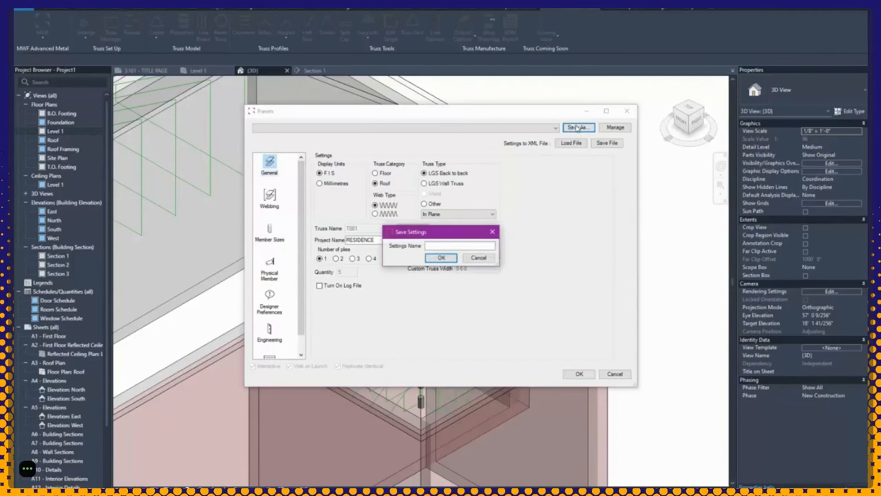
{"action": "left_click", "coordinate": [447, 245]}
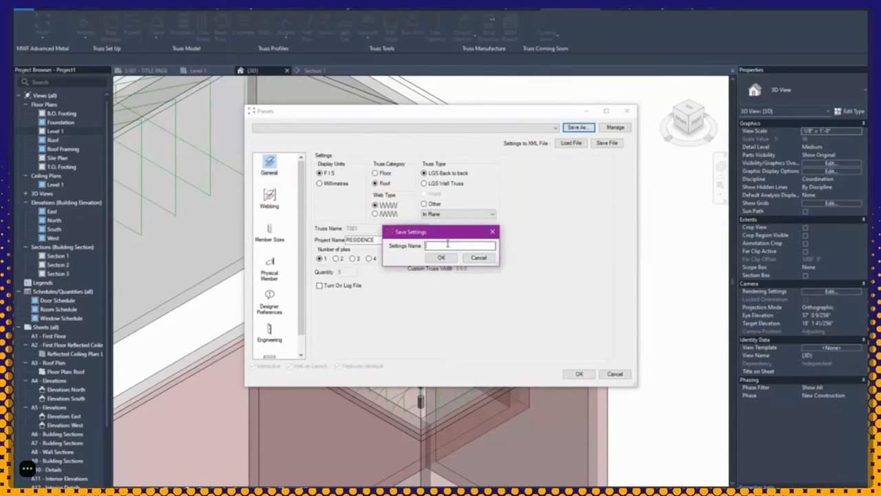
{"action": "type", "text": "Truss Presets"}
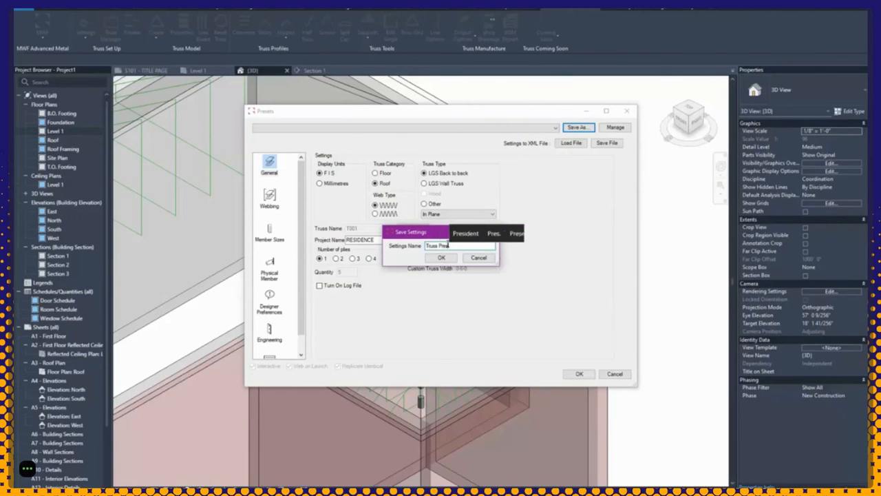
{"action": "left_click", "coordinate": [441, 257]}
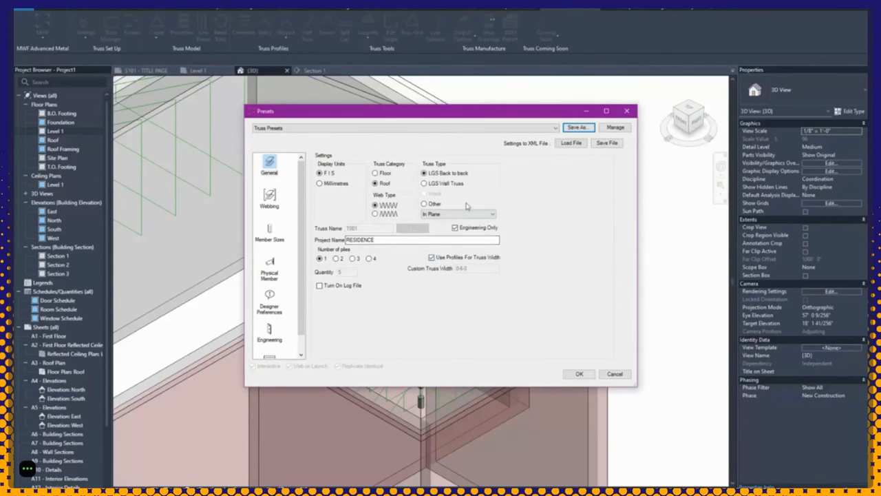
{"action": "left_click", "coordinate": [498, 129]}
{"action": "left_click", "coordinate": [281, 136]}
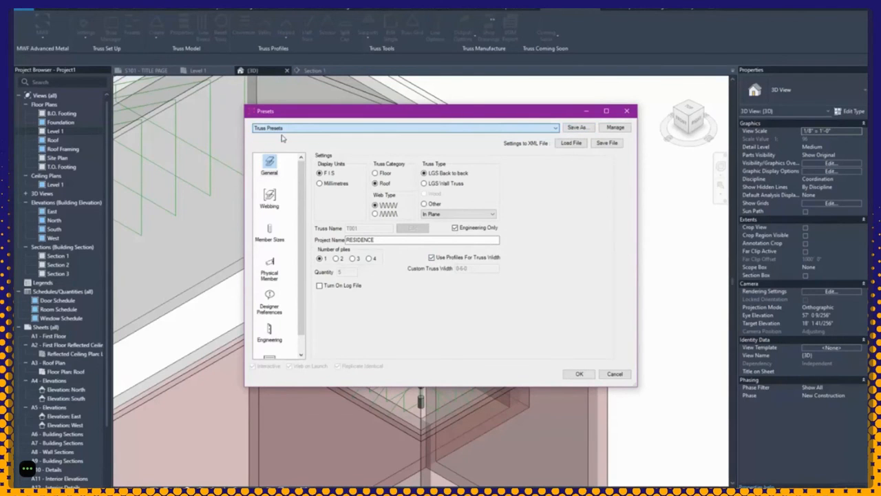
{"action": "left_click", "coordinate": [575, 374]}
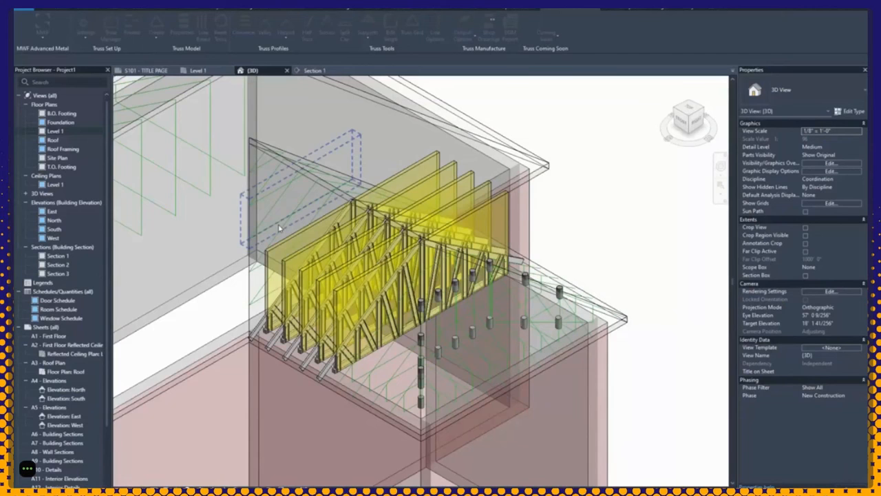
Step: In Truss Manager, set FTC001, FTC002, HCG001, SJ001 to Truss Presets and tick the first three
{"action": "scroll", "coordinate": [602, 261], "scroll_direction": "down", "scroll_amount": 5}
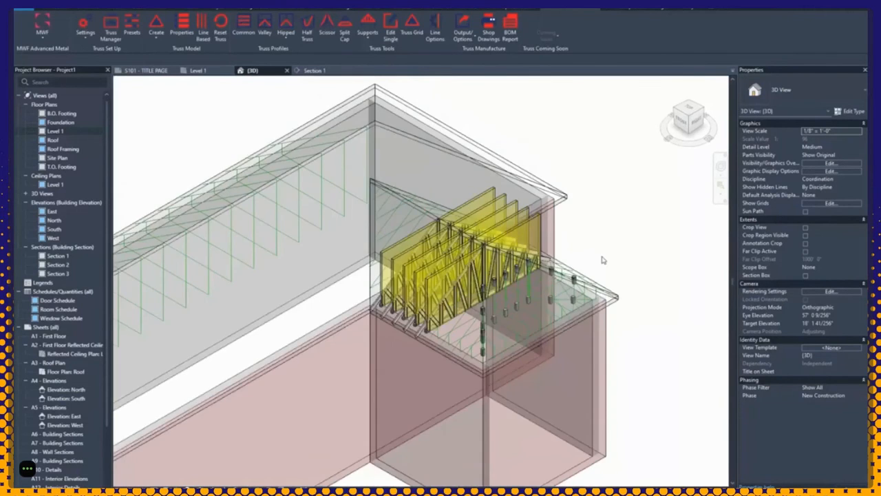
{"action": "left_click", "coordinate": [118, 39]}
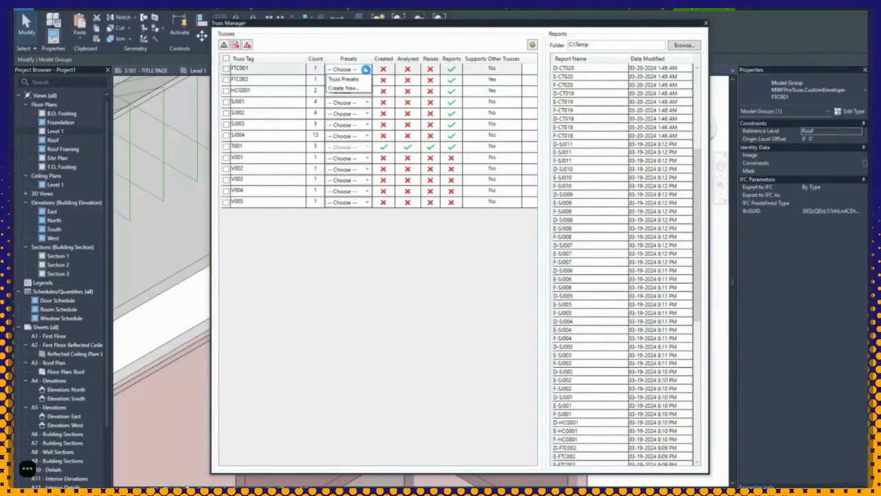
{"action": "left_click", "coordinate": [343, 80]}
{"action": "left_click", "coordinate": [226, 69]}
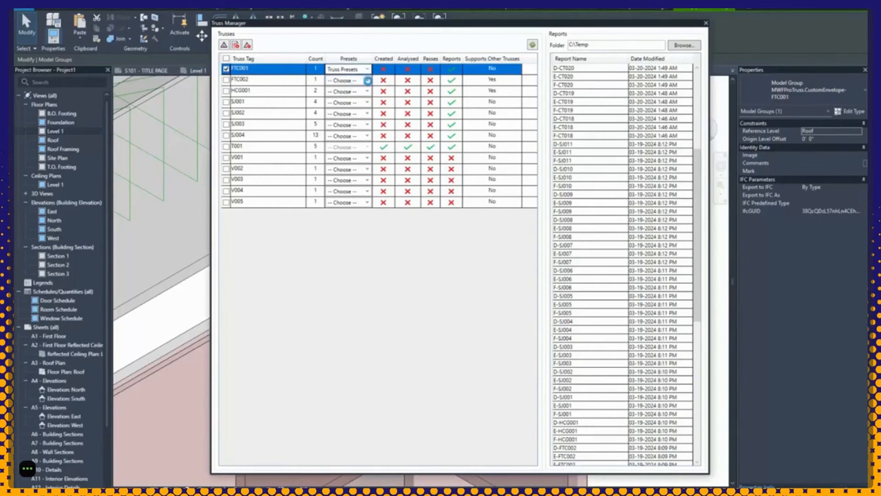
{"action": "left_click", "coordinate": [367, 81]}
{"action": "left_click", "coordinate": [351, 91]}
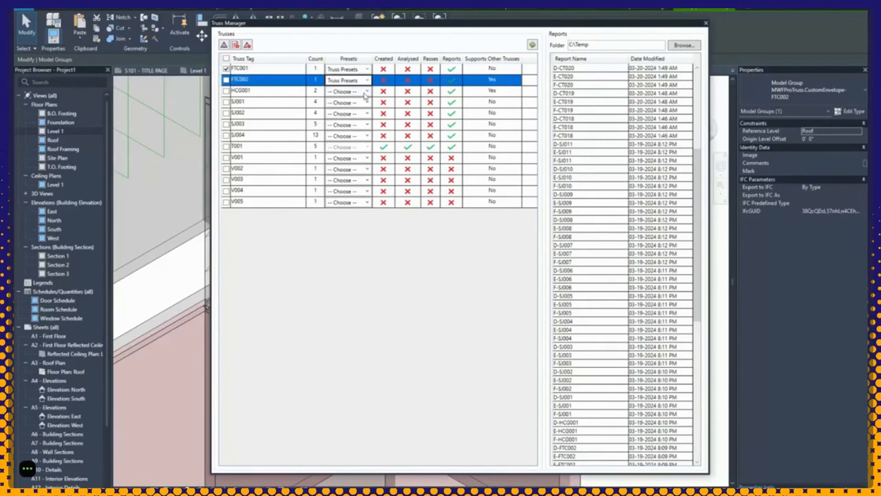
{"action": "left_click", "coordinate": [365, 91]}
{"action": "left_click", "coordinate": [351, 101]}
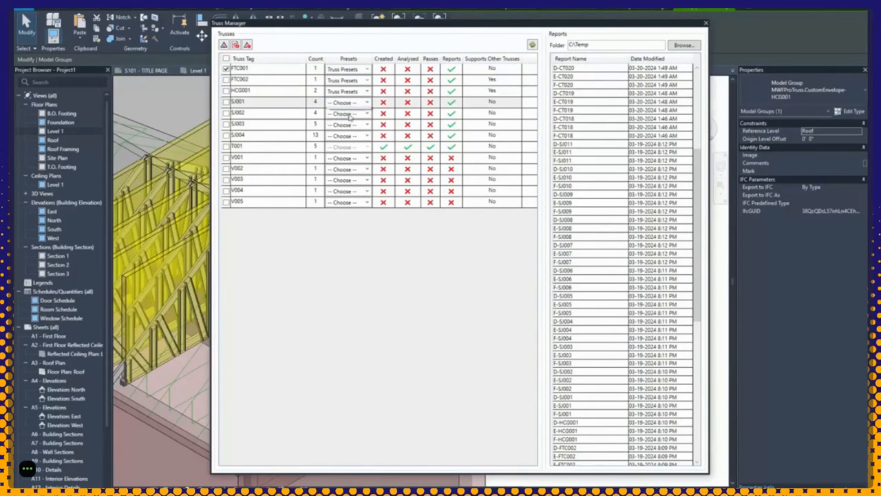
{"action": "left_click", "coordinate": [366, 102]}
{"action": "left_click", "coordinate": [348, 113]}
{"action": "left_click", "coordinate": [226, 80]}
{"action": "left_click", "coordinate": [227, 93]}
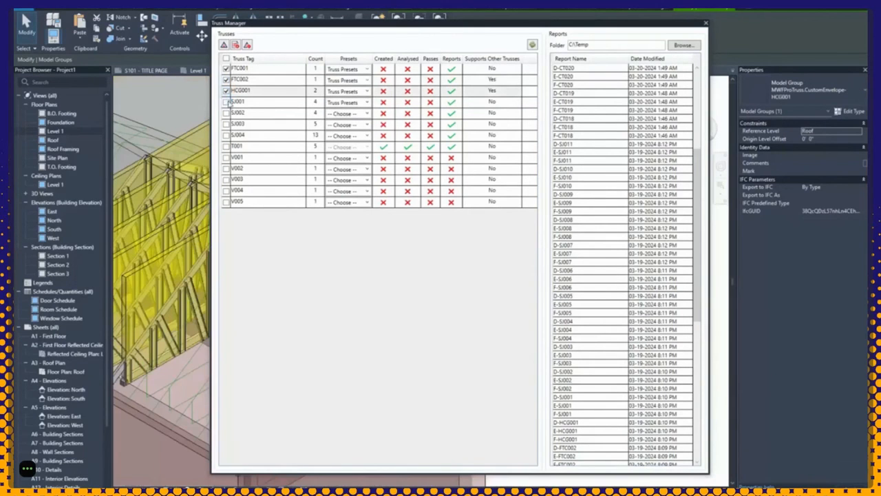
Step: Tick SJ001, create the four trusses, and accept the off-axis brace warning
{"action": "left_click", "coordinate": [226, 102]}
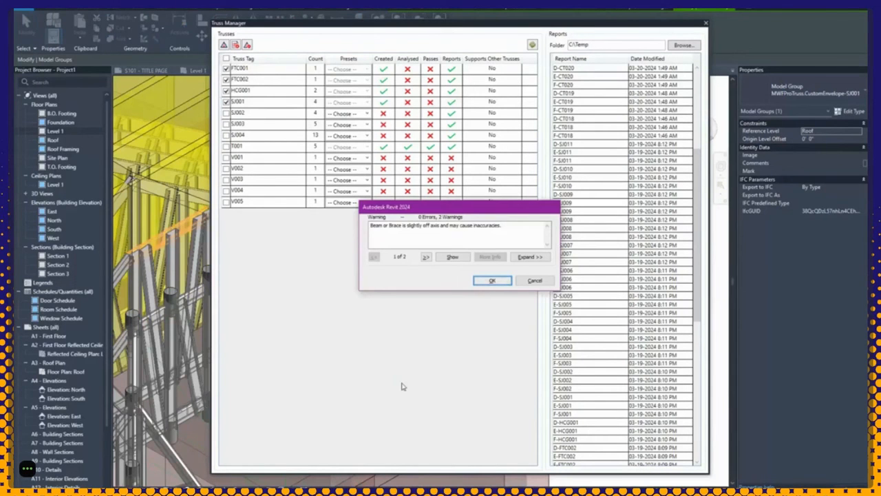
{"action": "left_click", "coordinate": [492, 281]}
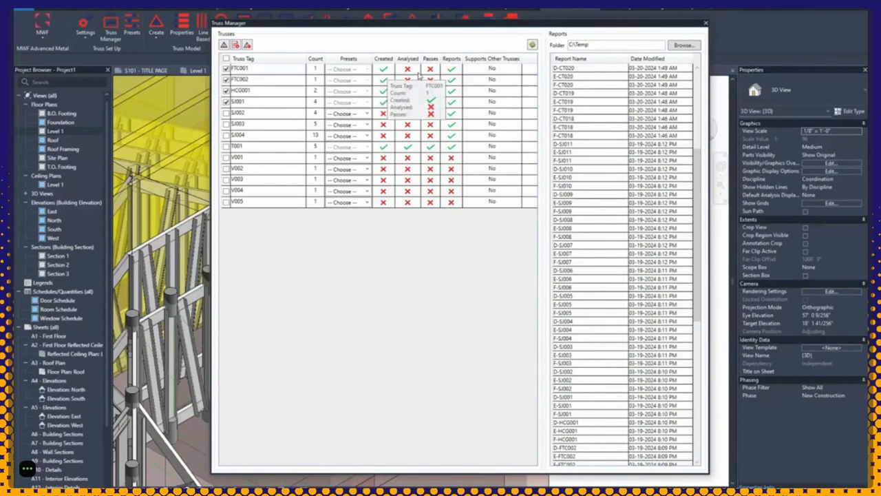
Step: Analyse the ticked trusses, read the Message Log's transferred-load errors, and close it
{"action": "left_click", "coordinate": [235, 46]}
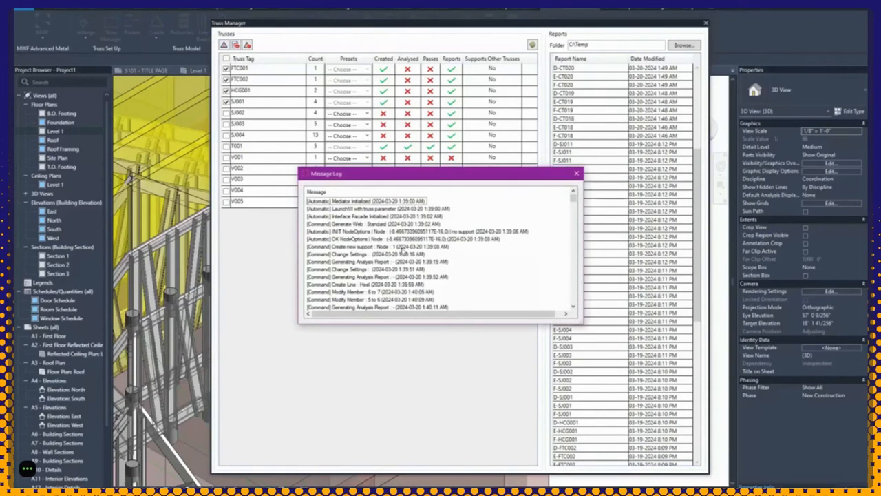
{"action": "scroll", "coordinate": [403, 252], "scroll_direction": "down", "scroll_amount": 5}
{"action": "scroll", "coordinate": [399, 262], "scroll_direction": "down", "scroll_amount": 10}
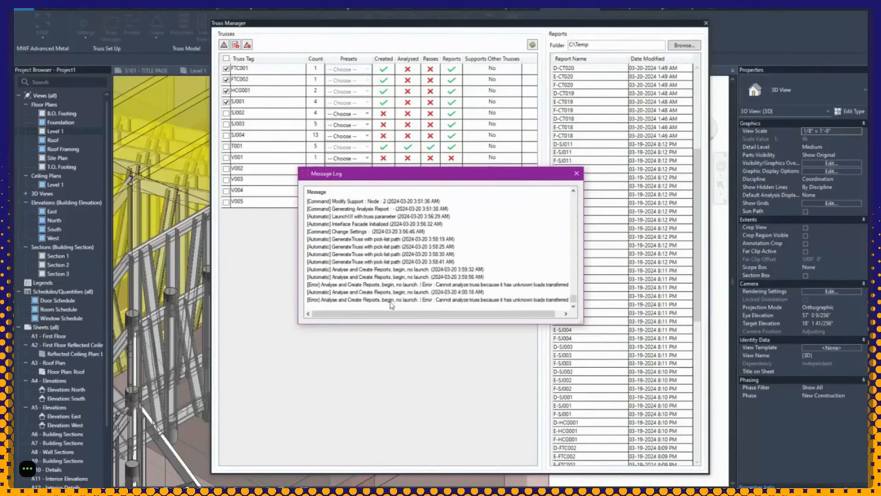
{"action": "left_click_drag", "start_coordinate": [504, 316], "coordinate": [527, 318]}
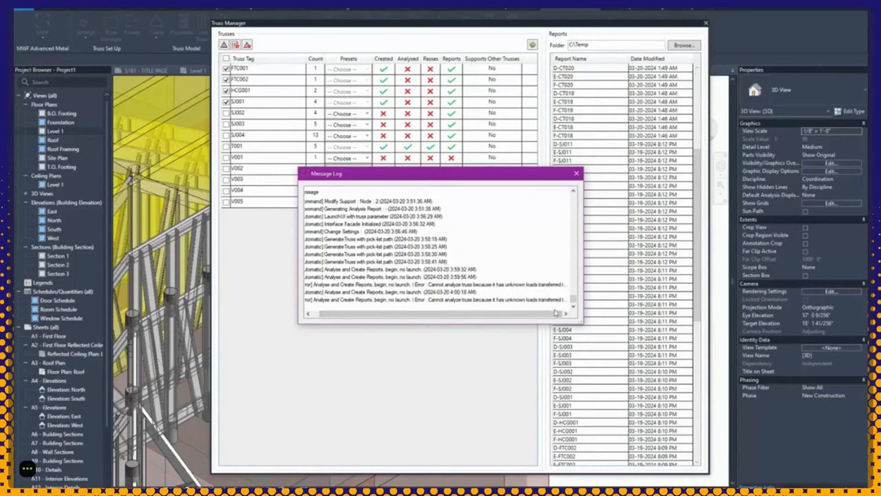
{"action": "left_click_drag", "start_coordinate": [581, 321], "coordinate": [718, 337]}
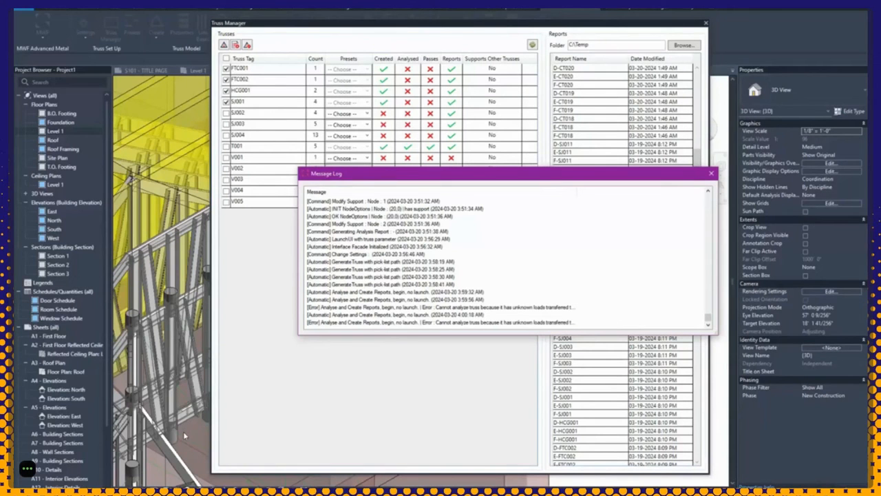
{"action": "left_click", "coordinate": [712, 175]}
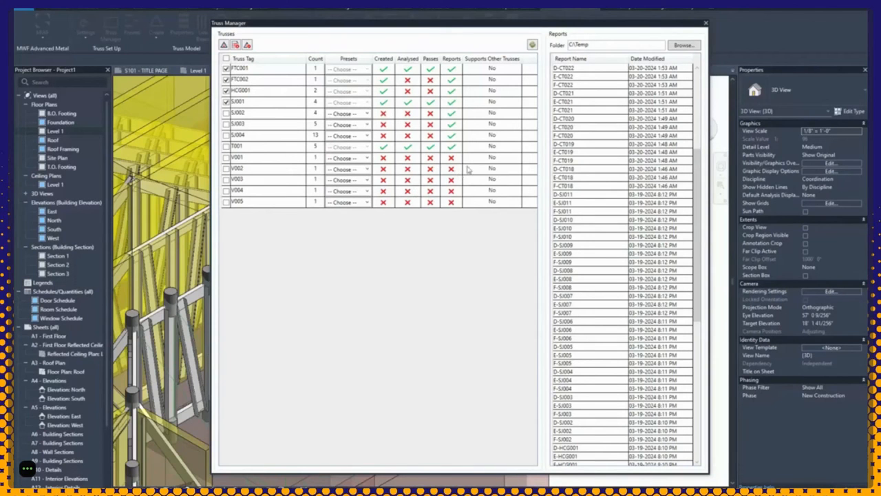
Step: Close Truss Manager and switch to the S101 - TITLE PAGE sheet, dismissing the save reminder
{"action": "double_click", "coordinate": [571, 46]}
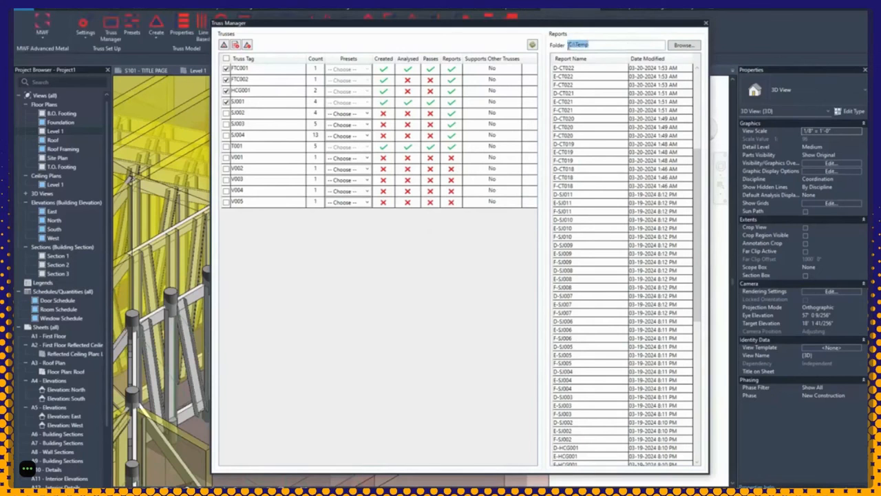
{"action": "left_click", "coordinate": [598, 45]}
{"action": "left_click", "coordinate": [706, 24]}
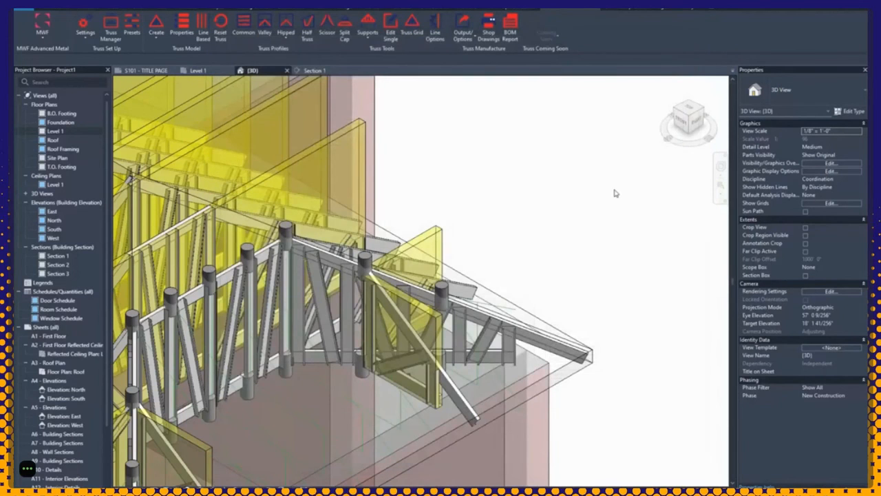
{"action": "scroll", "coordinate": [614, 194], "scroll_direction": "down", "scroll_amount": 4}
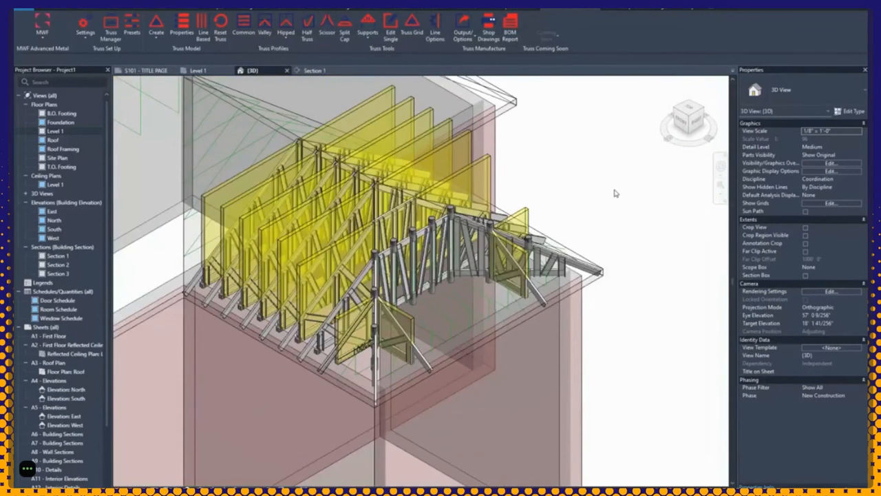
{"action": "left_click", "coordinate": [143, 72]}
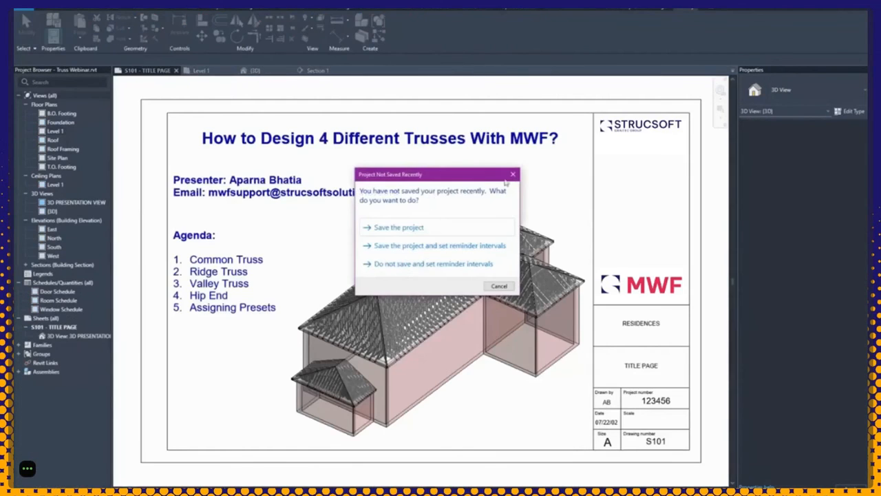
{"action": "left_click", "coordinate": [514, 174]}
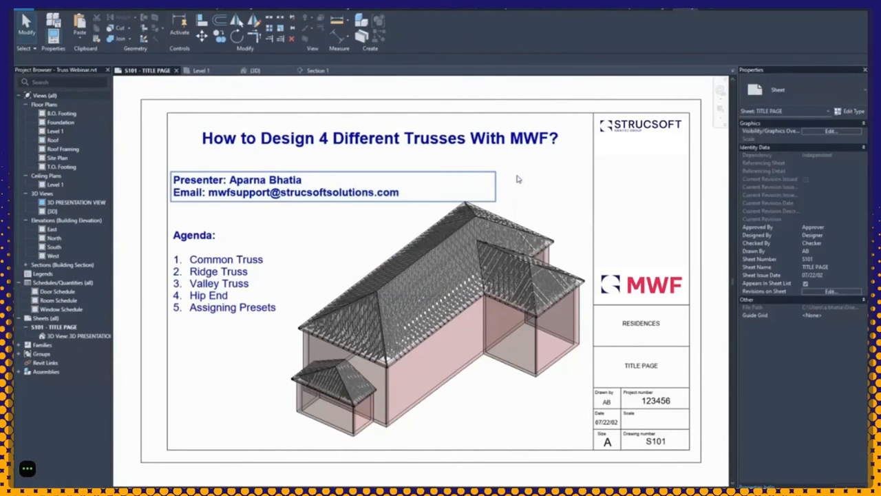